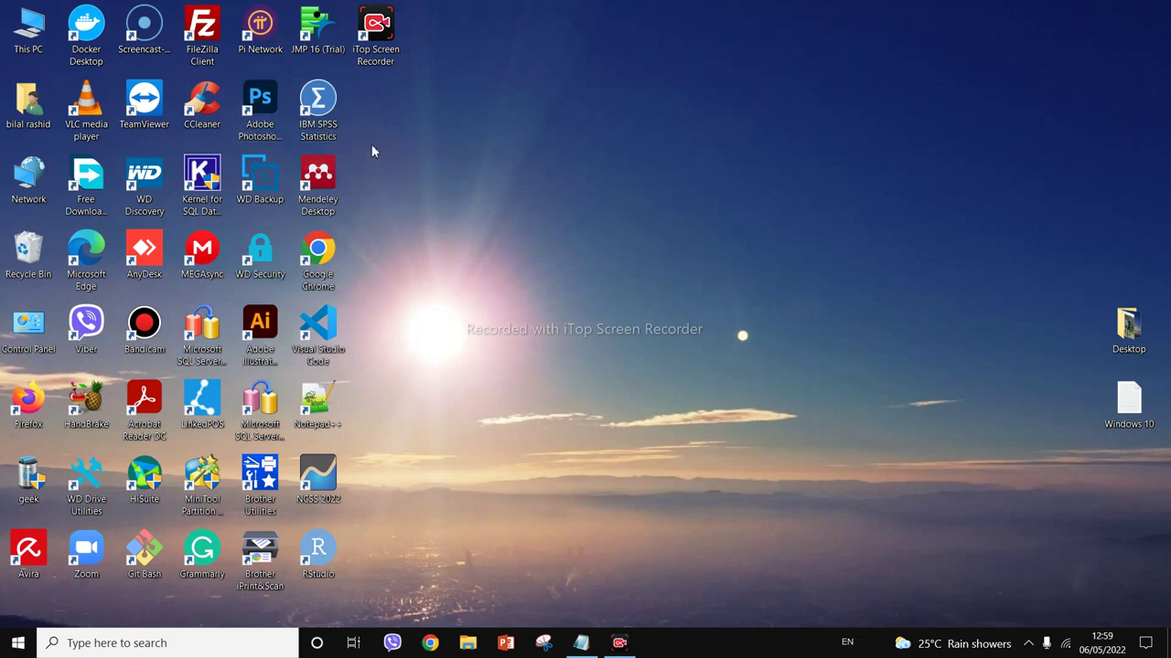
Step: Pin the IBM SPSS Statistics desktop shortcut to the taskbar
click(325, 109)
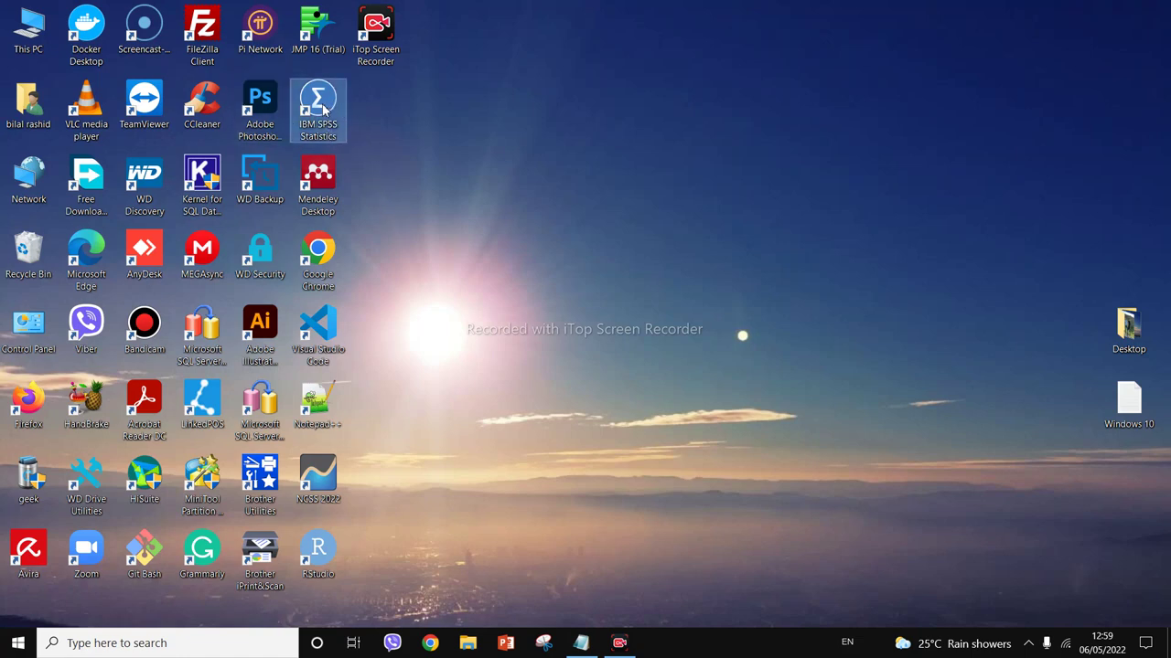
right_click(325, 109)
click(421, 413)
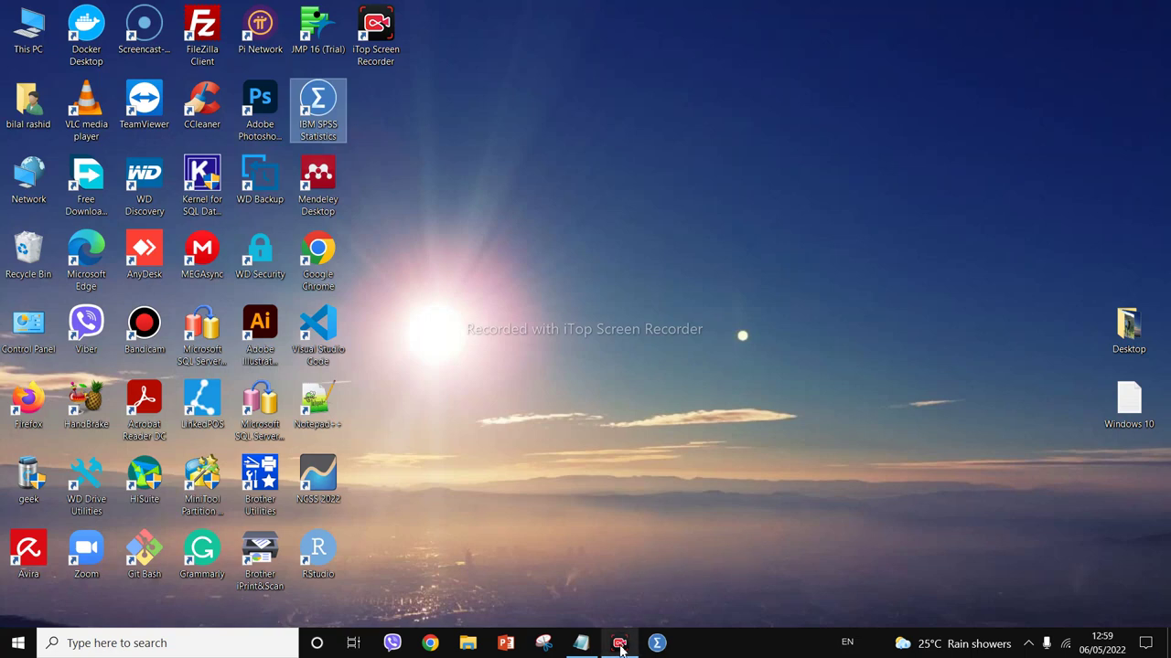
mouse_move(574, 645)
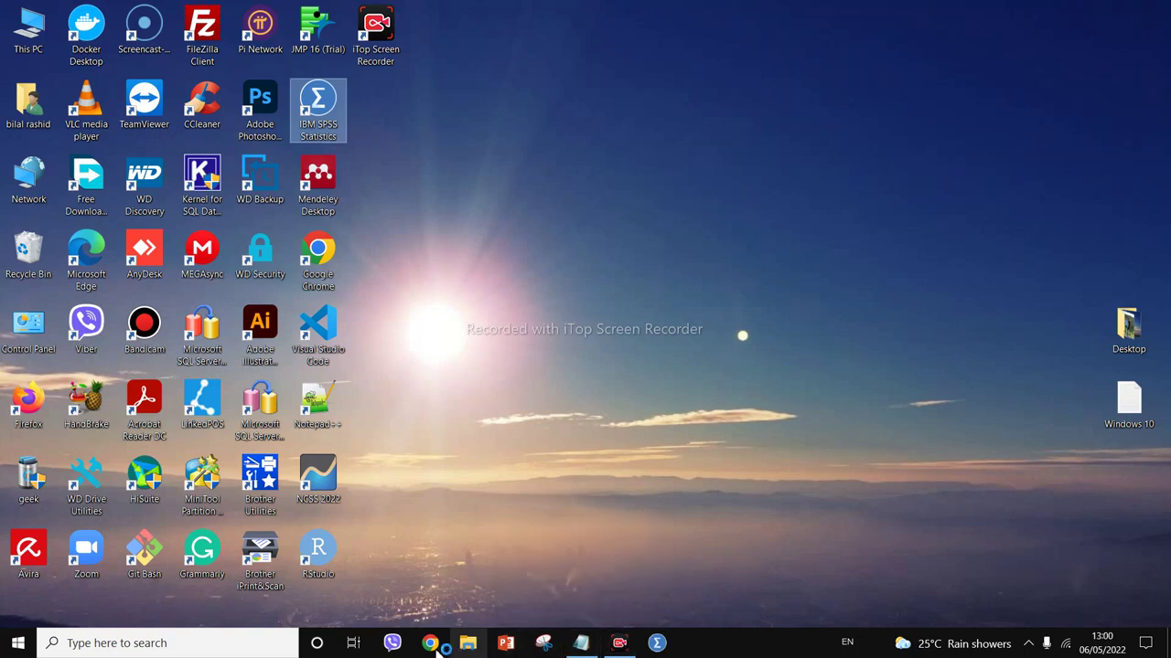
click(621, 645)
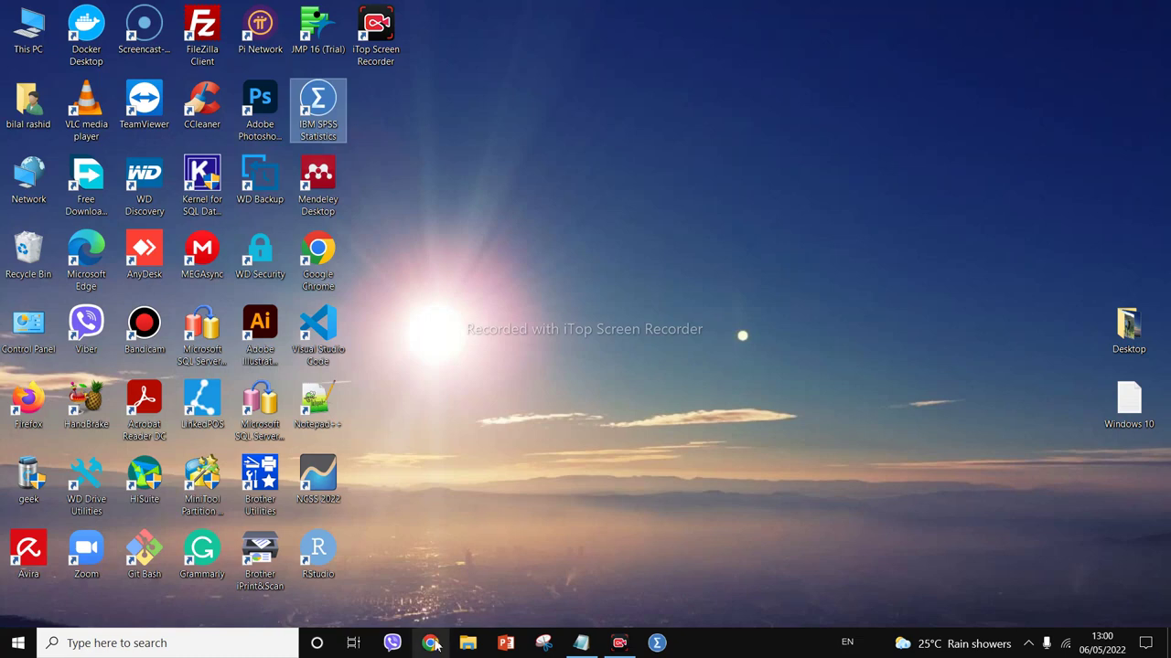
click(125, 643)
click(797, 264)
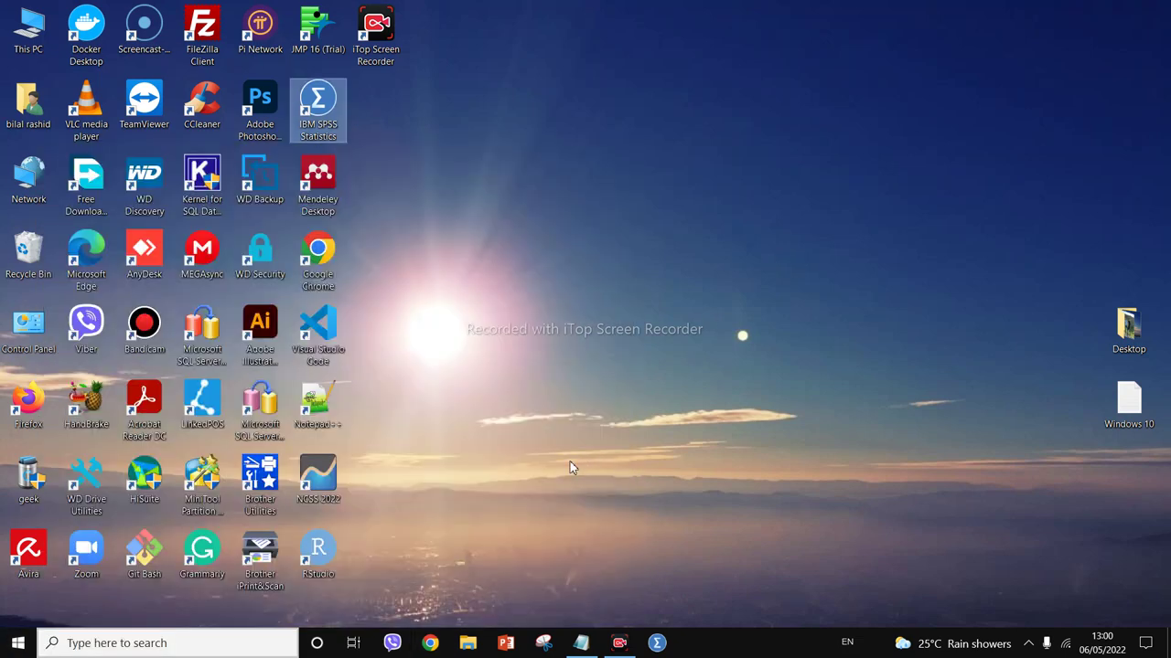
Step: Unpin IBM SPSS Statistics from the taskbar
right_click(661, 645)
click(625, 611)
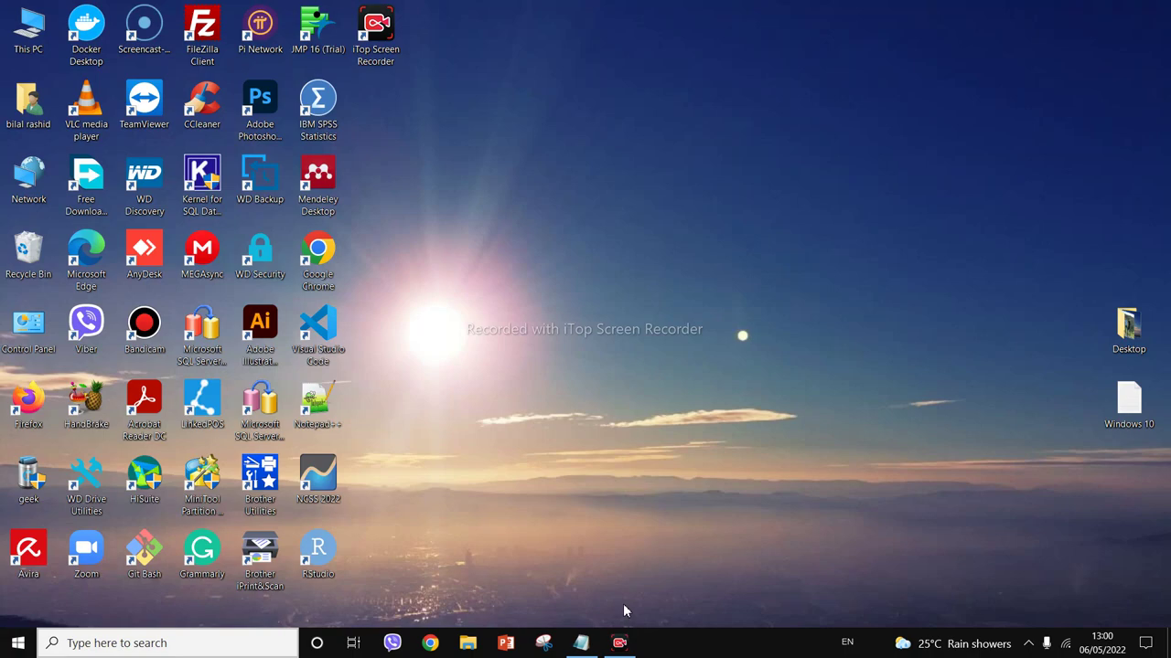
Step: Check the Windows 10 topic list in Notepad and minimize it again
click(580, 643)
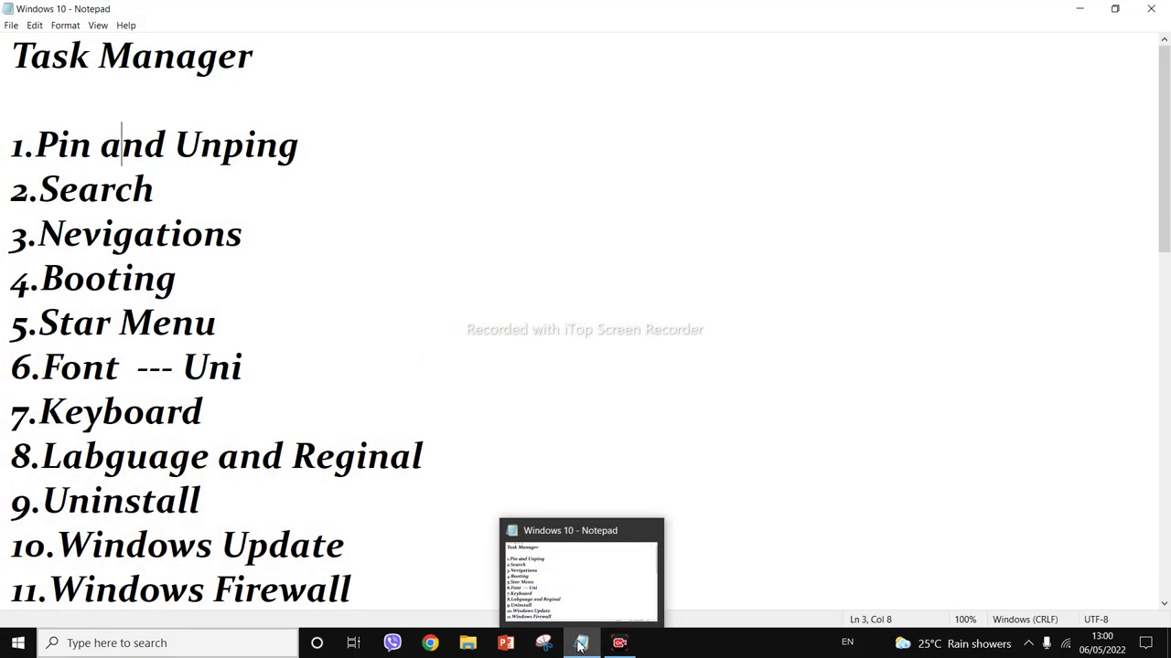
click(580, 643)
Step: Search Windows for "font", view the Font settings page and close it
click(194, 648)
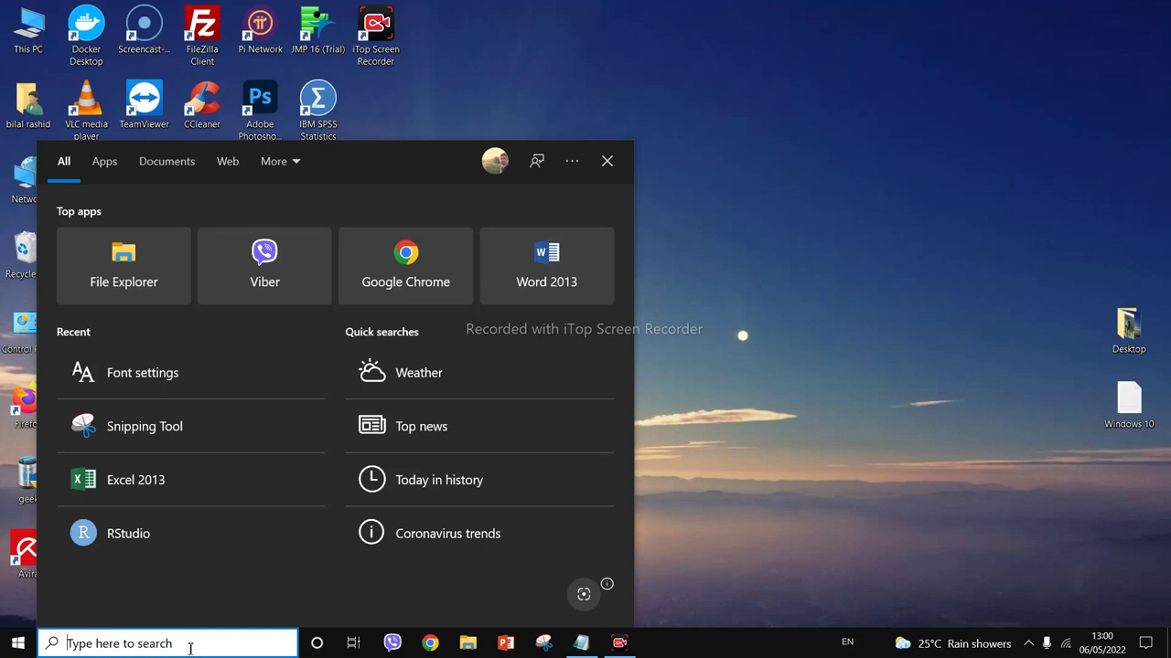
text(font)
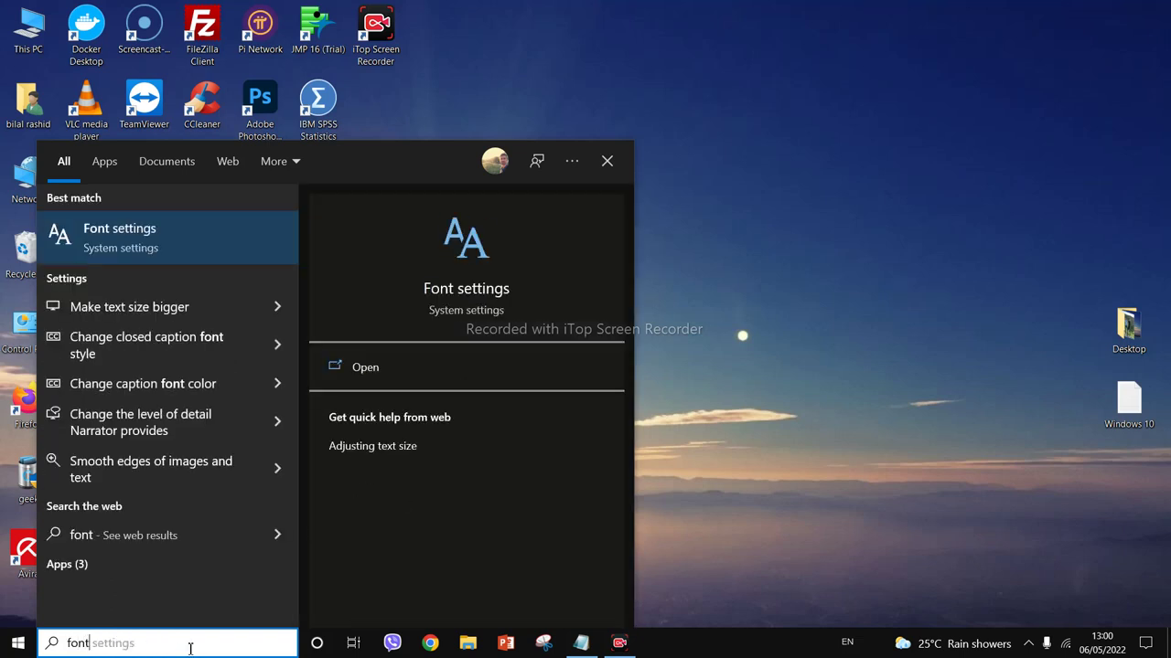
key(Right)
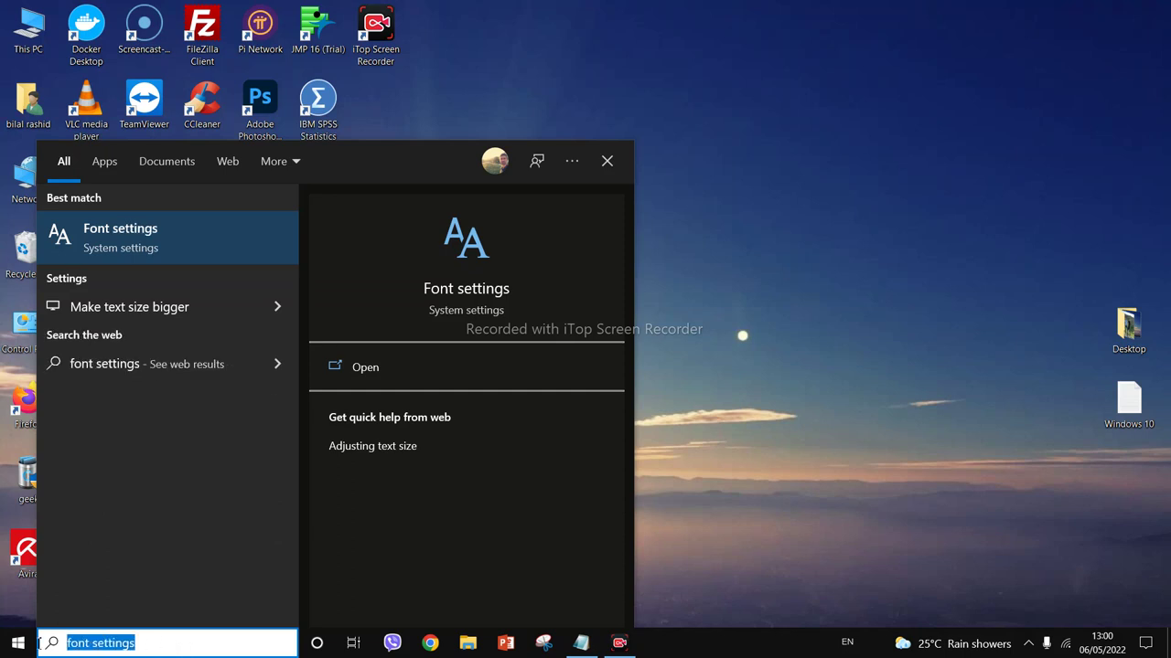
key(ctrl+a)
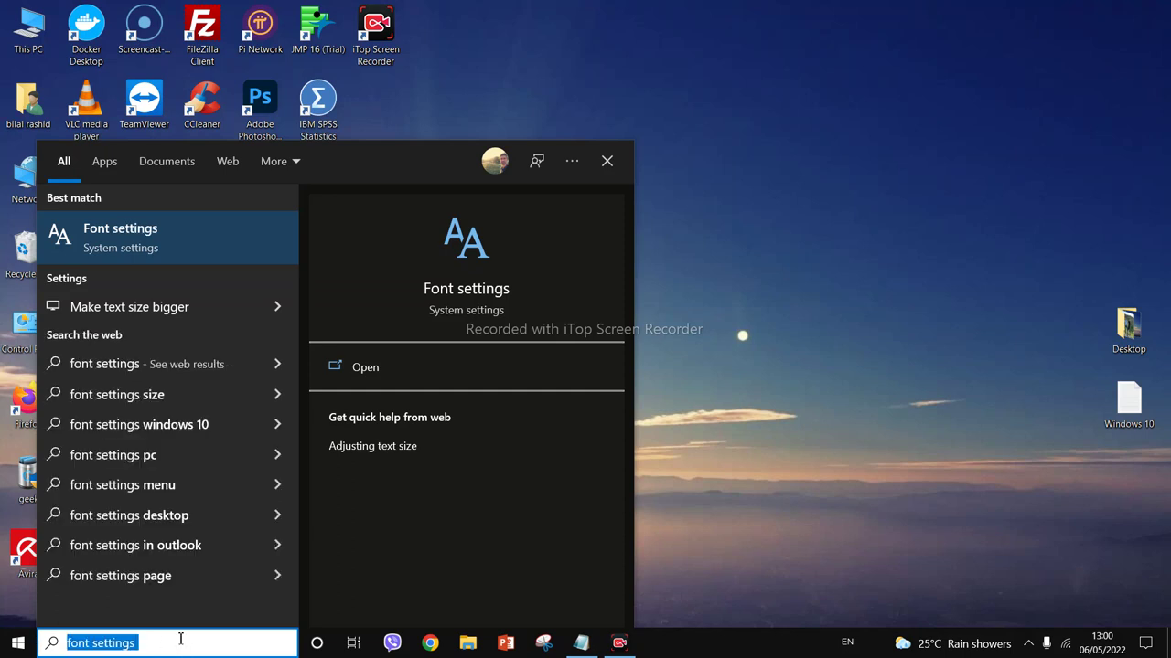
text(font)
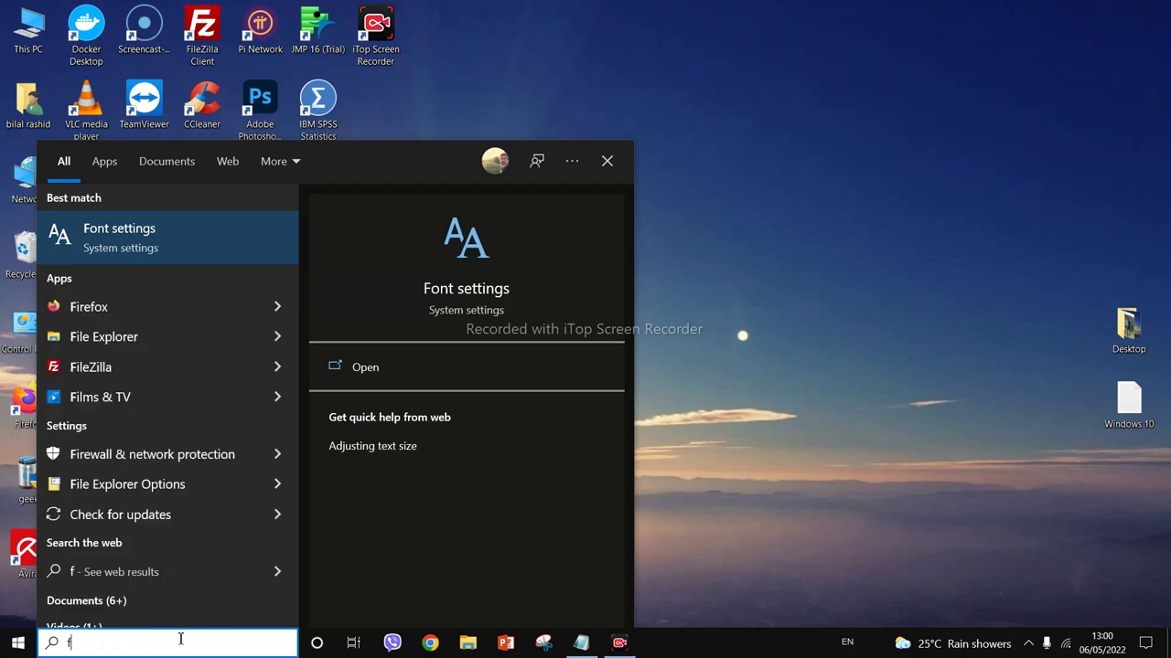
click(219, 254)
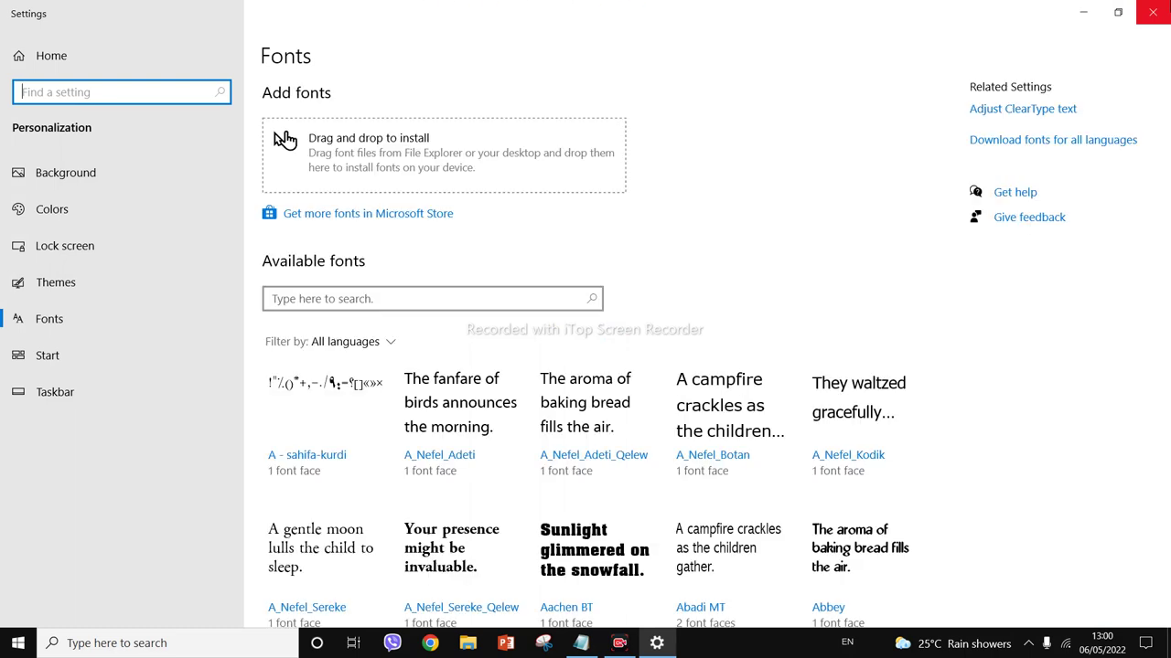
key(alt+F4)
Step: Search Windows for "langua", view the Language settings page and close it
key(super)
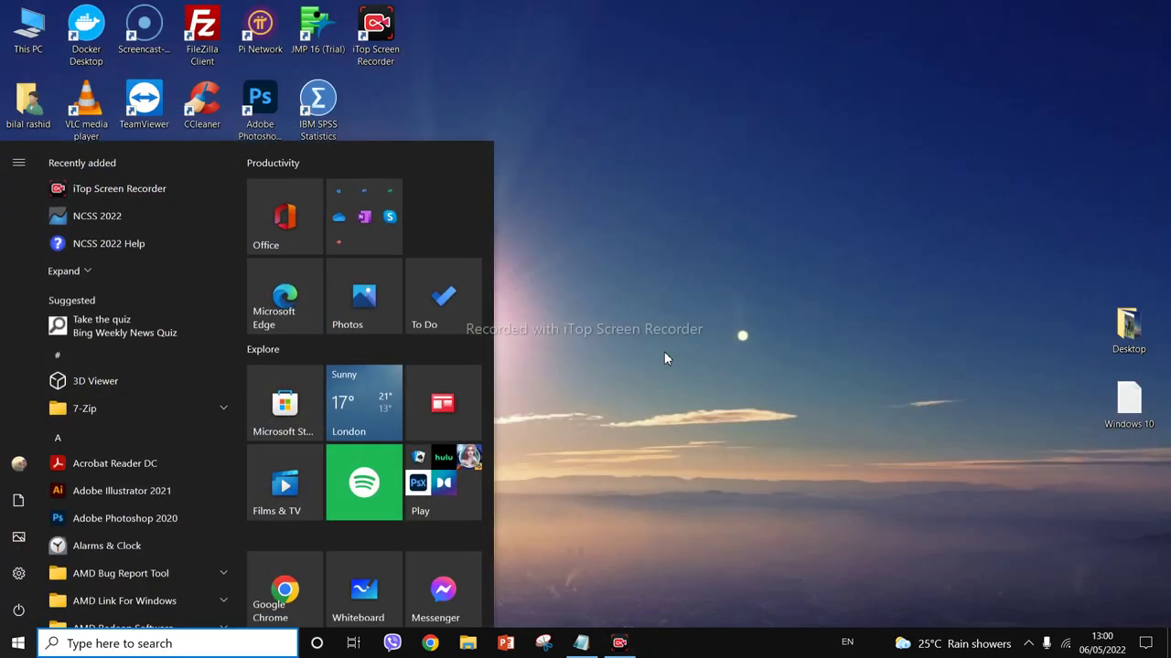
text(langua)
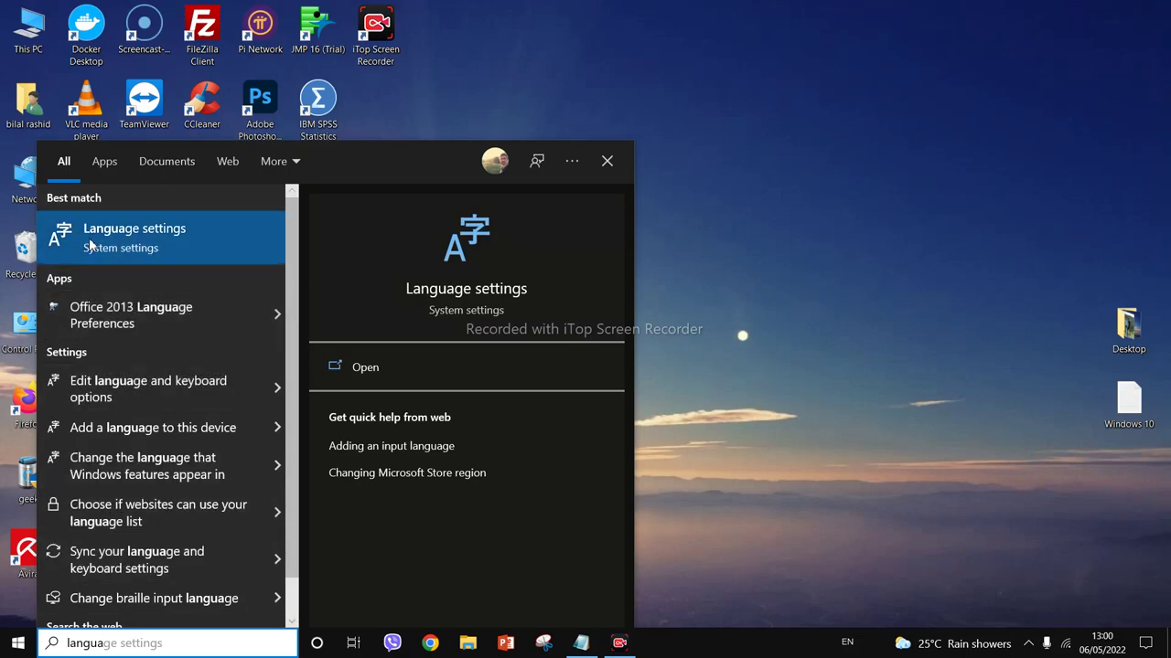
click(146, 248)
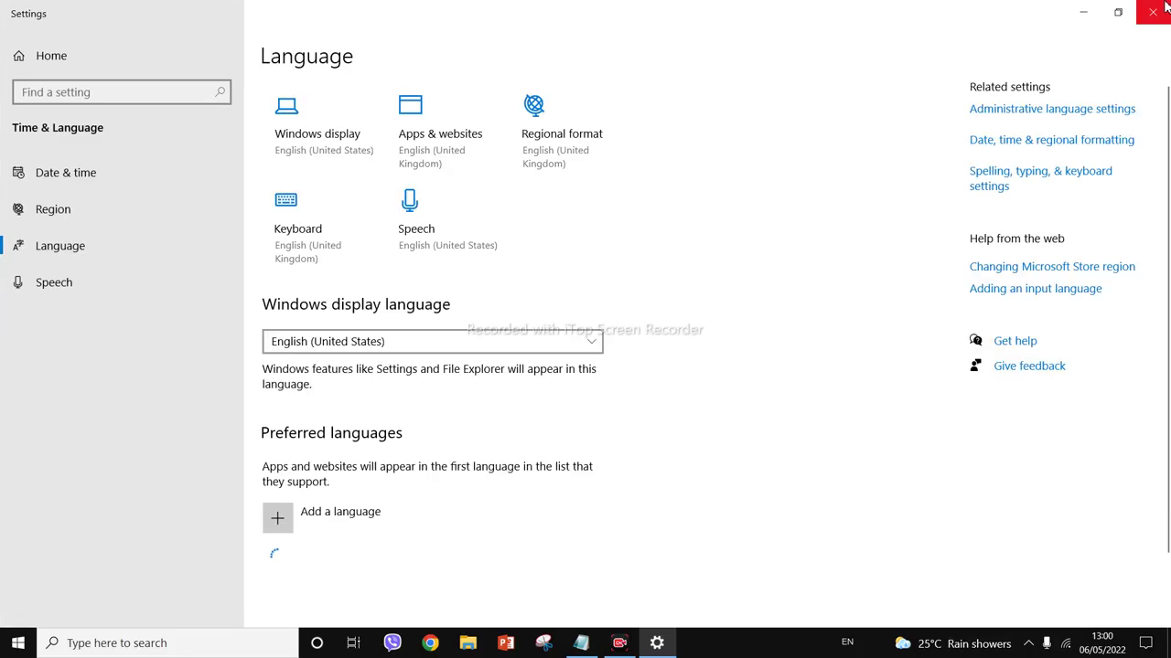
click(1154, 11)
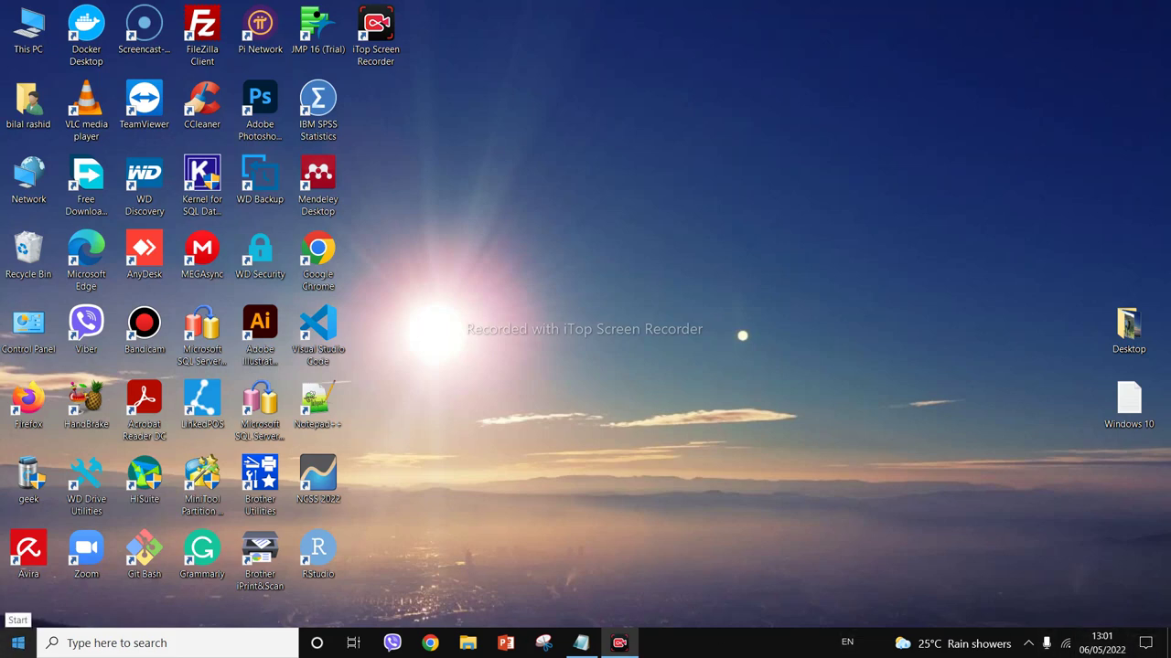
Step: Examine how the Start menu's installed apps are listed alphabetically, from the recently added ones through the M entries
click(11, 647)
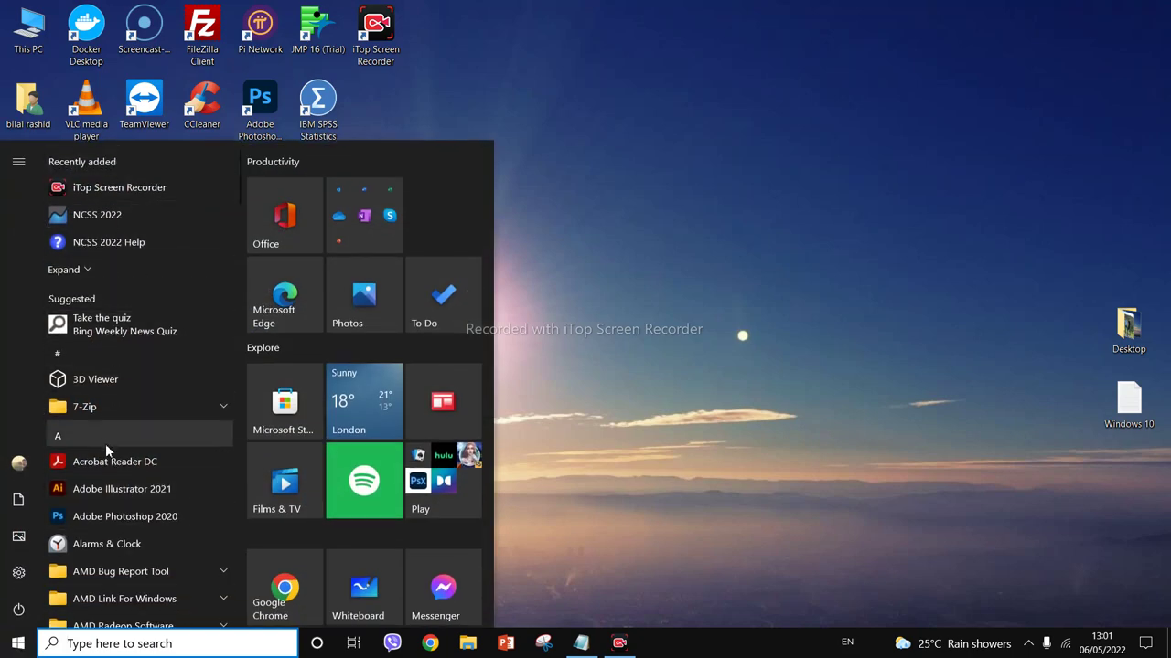
scroll(106, 451, down, 4)
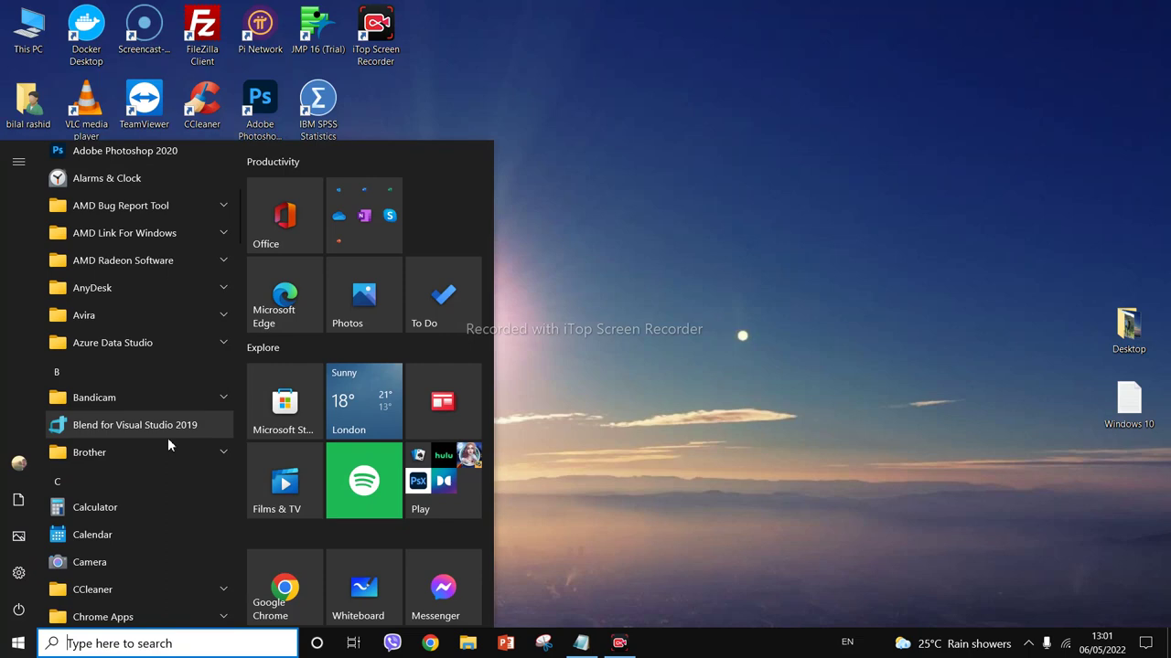
scroll(169, 446, up, 4)
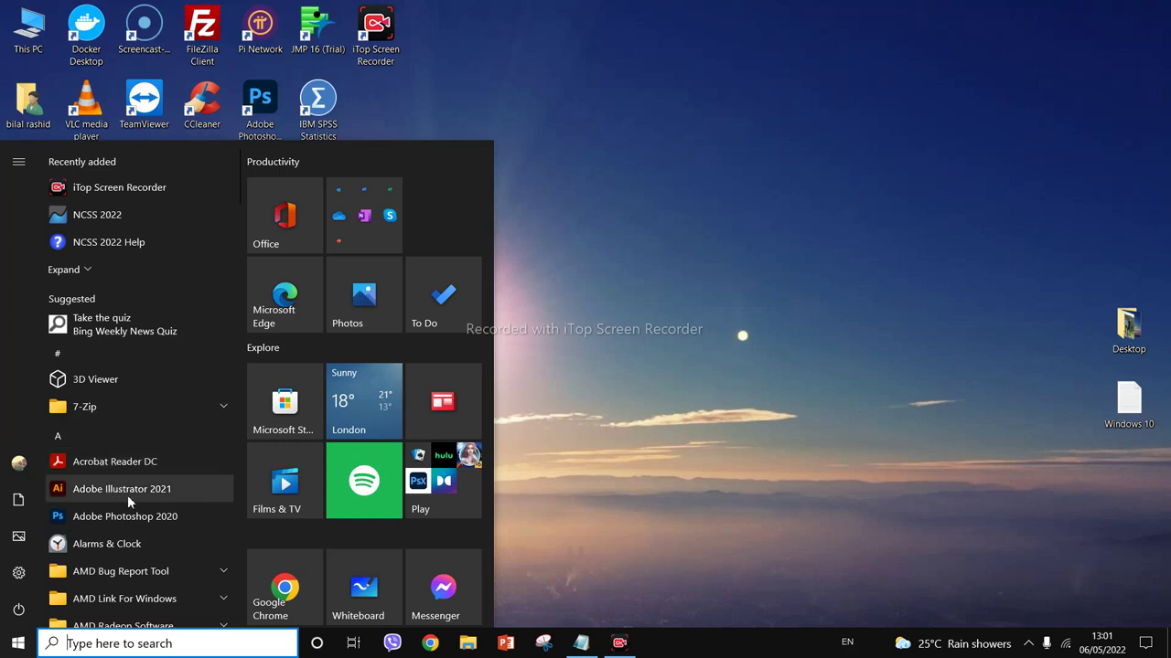
scroll(128, 501, down, 5)
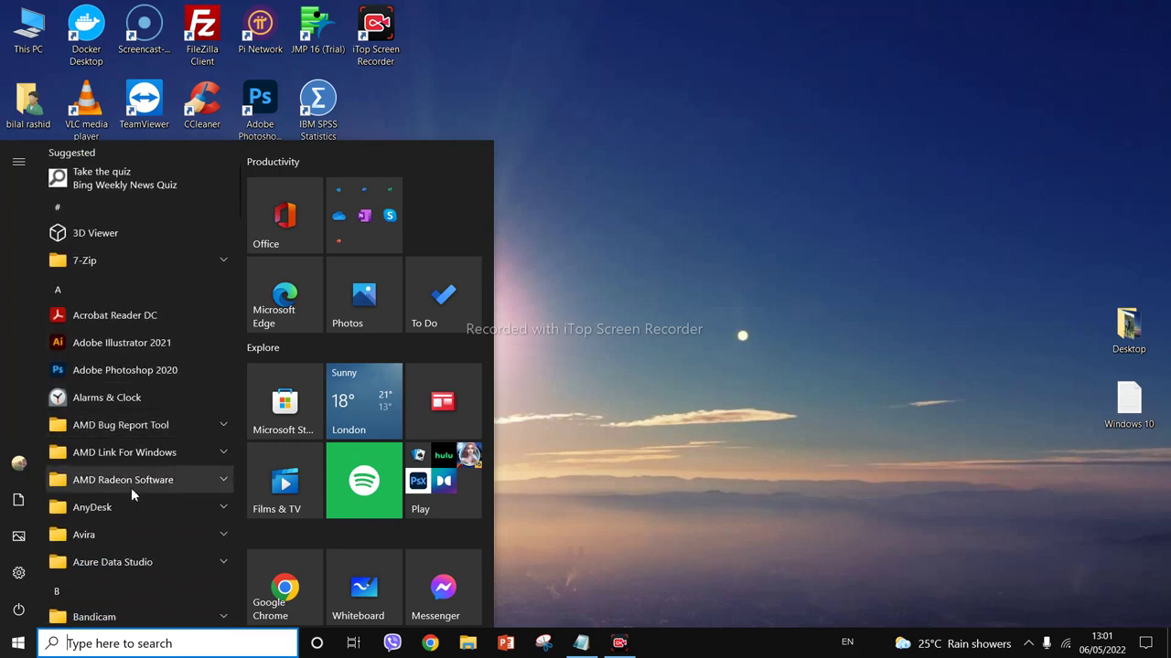
scroll(131, 493, down, 2)
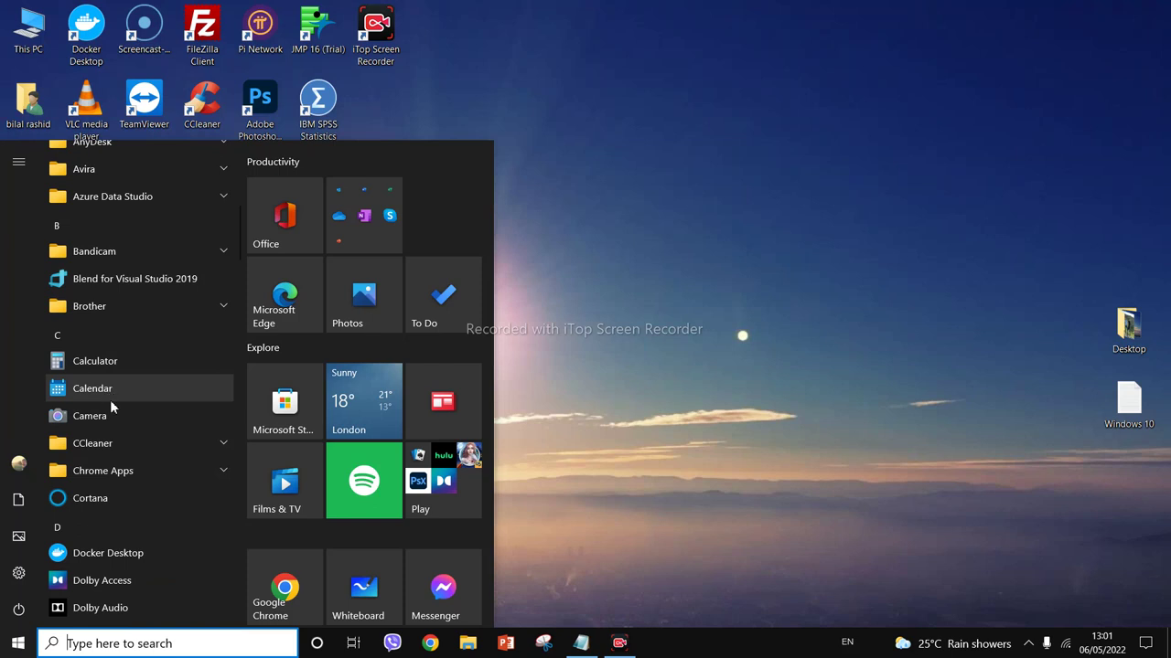
scroll(149, 412, down, 1)
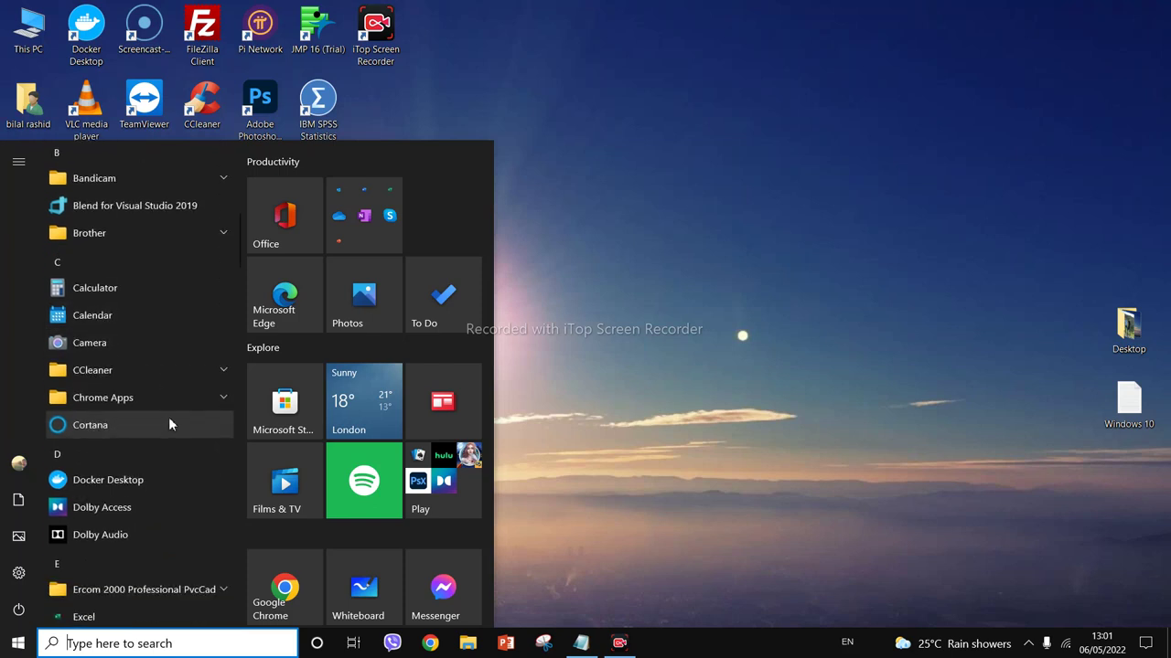
scroll(174, 400, up, 1)
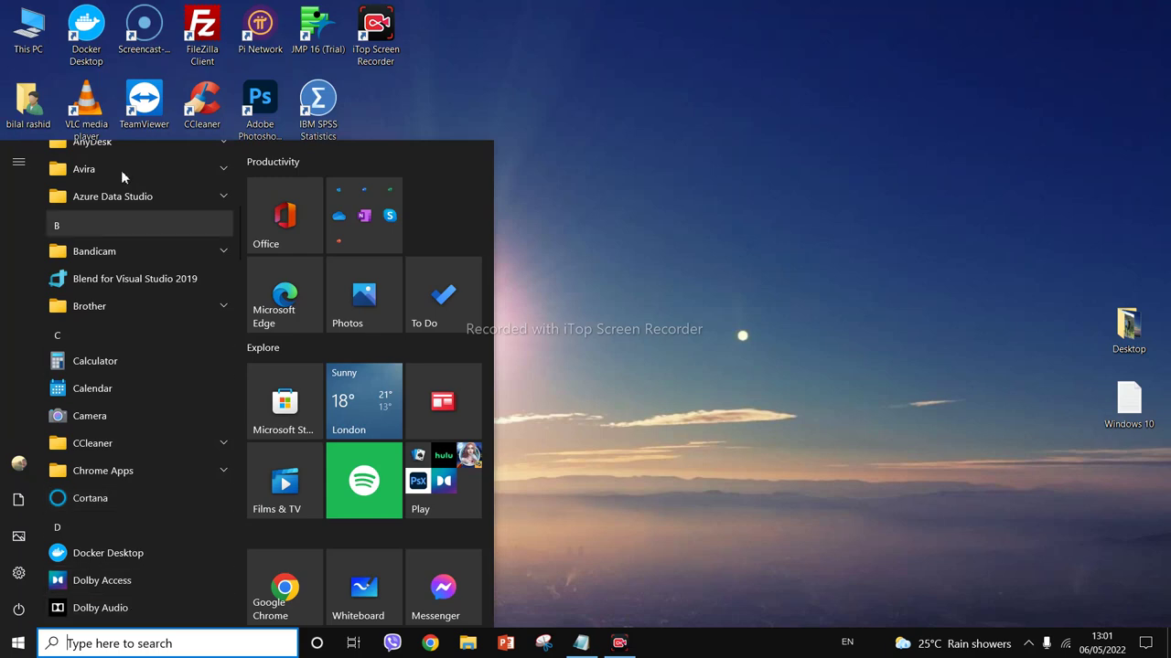
scroll(146, 430, down, 8)
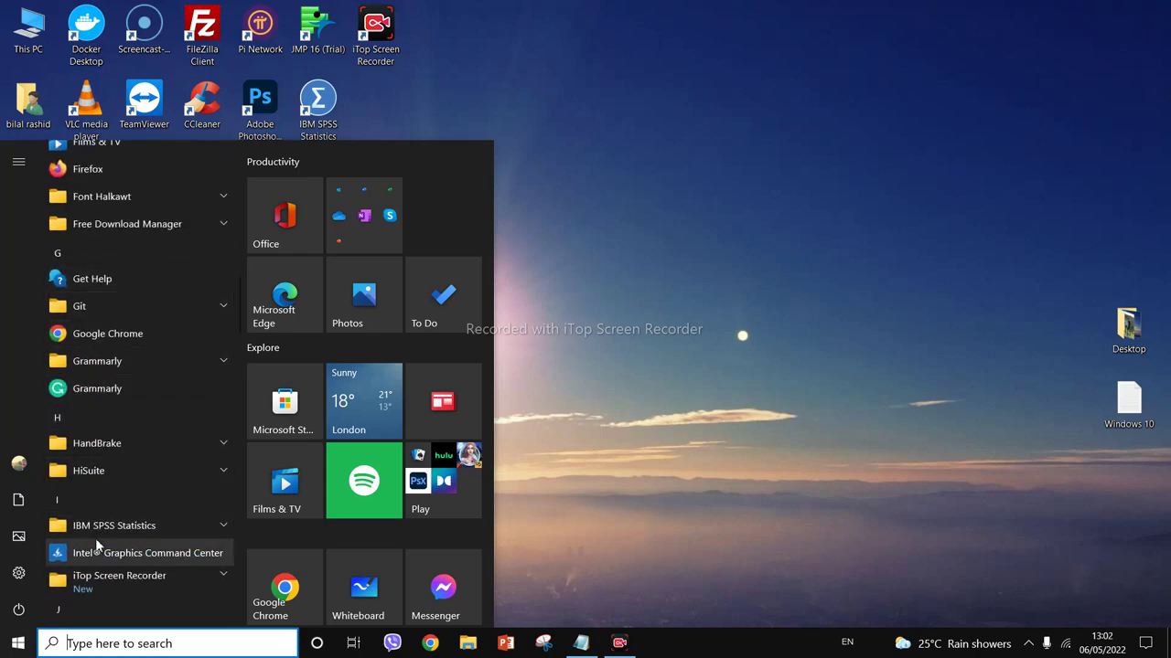
scroll(110, 540, down, 4)
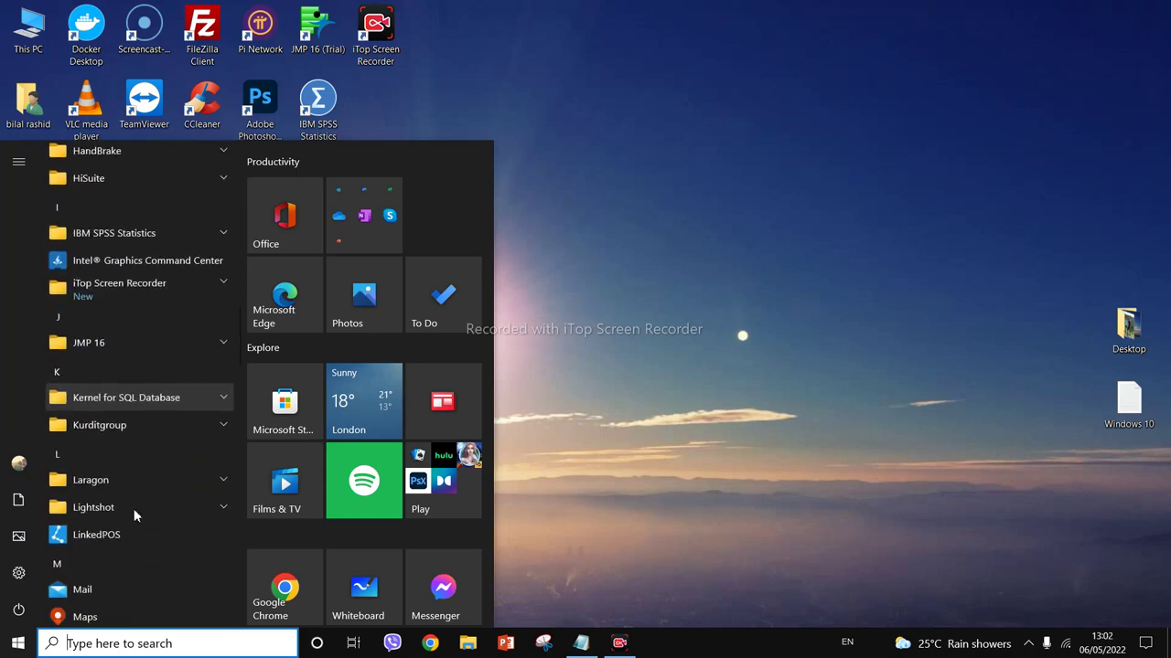
click(531, 106)
drag(526, 4, 101, 622)
click(89, 645)
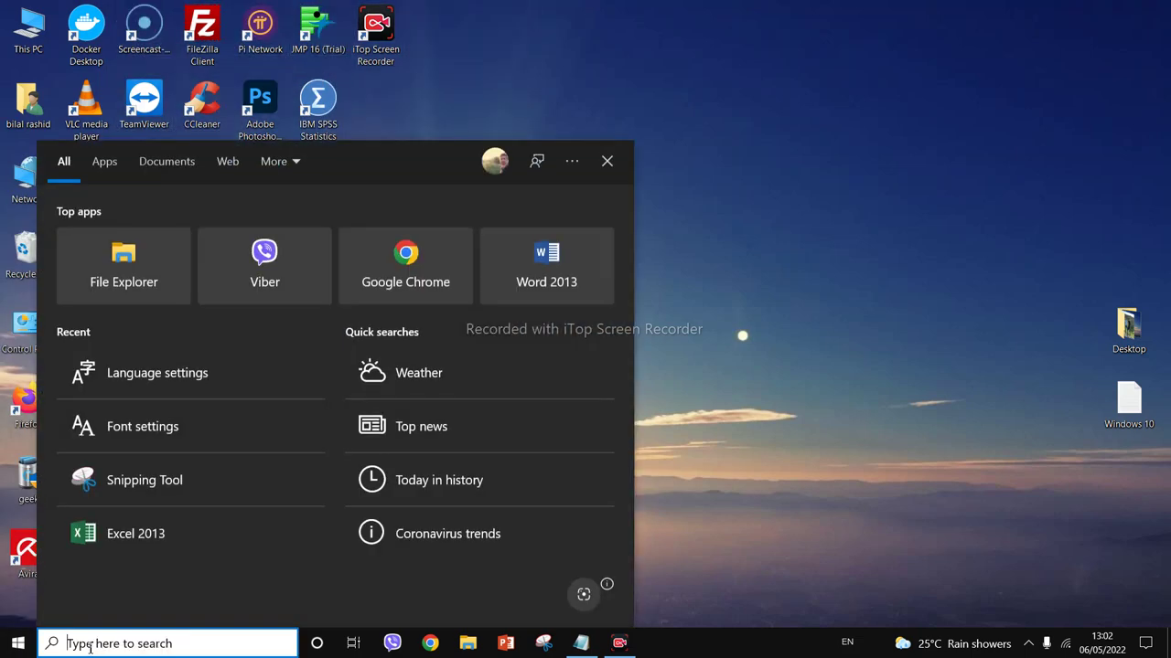
Step: Look through the installed apps list down to the Z entries and search Windows for "disk"
click(18, 644)
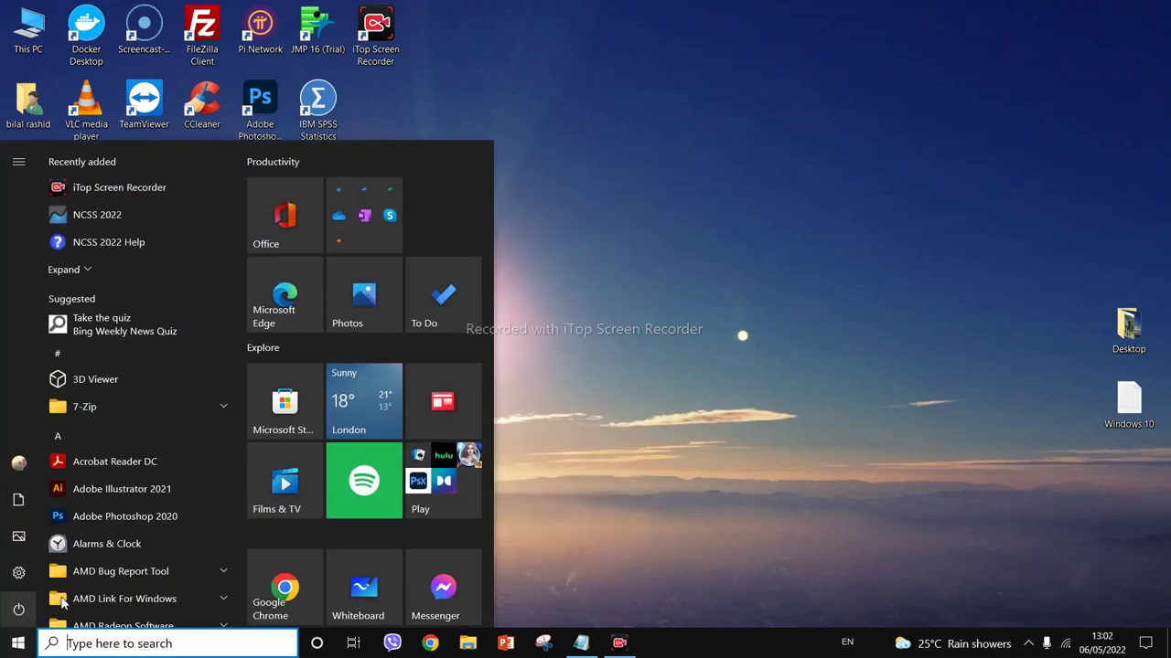
scroll(196, 250, down, 10)
scroll(182, 348, down, 15)
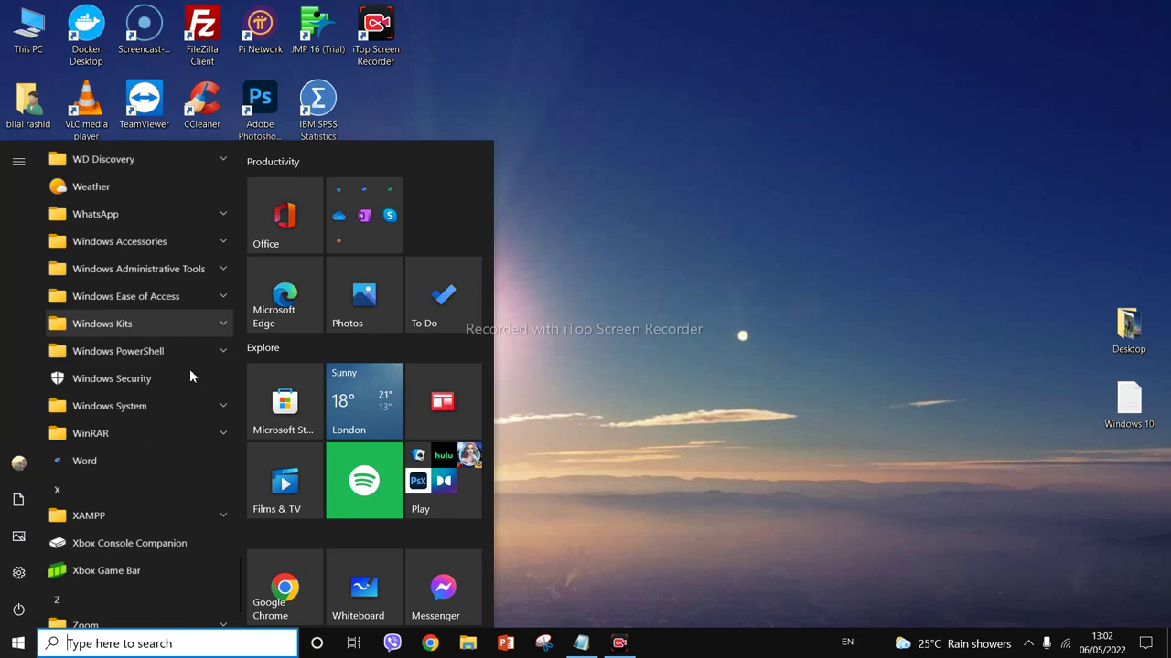
scroll(190, 371, down, 1)
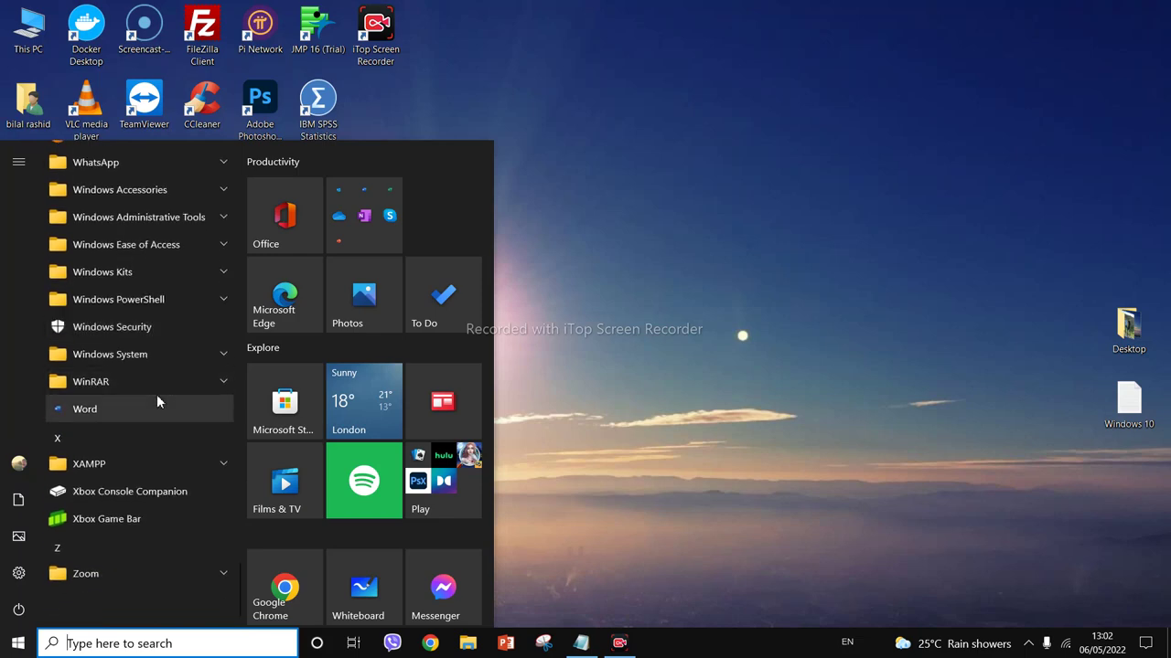
text(disk)
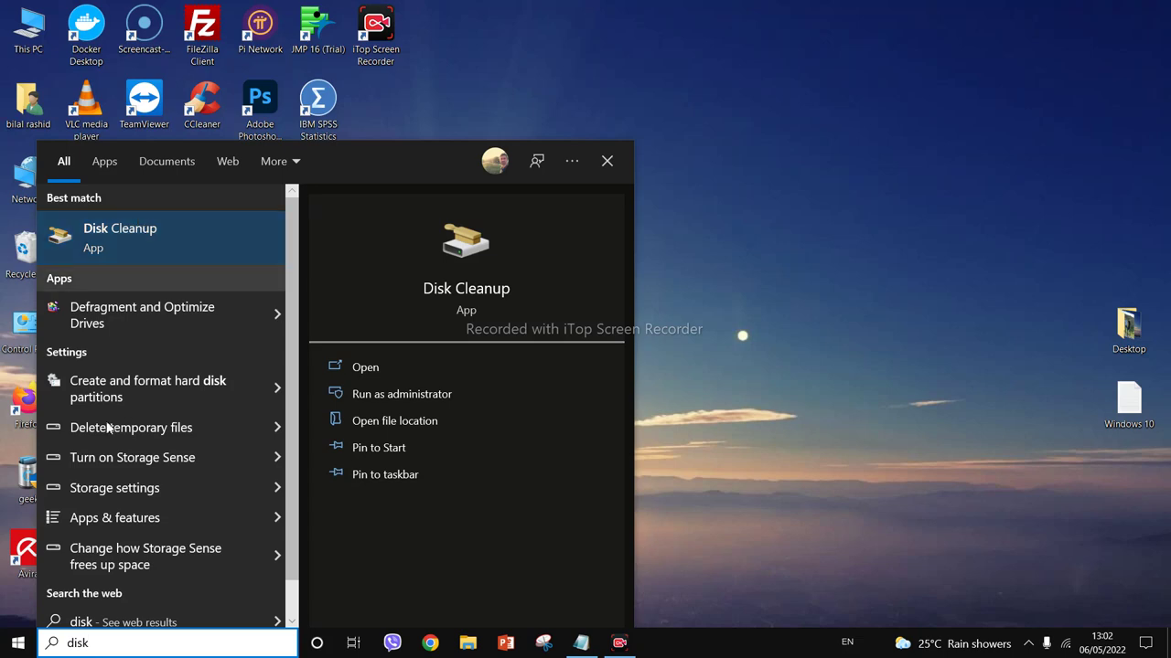
Step: Look through the Start menu's alphabetical list of installed apps, from the A entries down to the V entries
click(17, 644)
scroll(219, 384, down, 5)
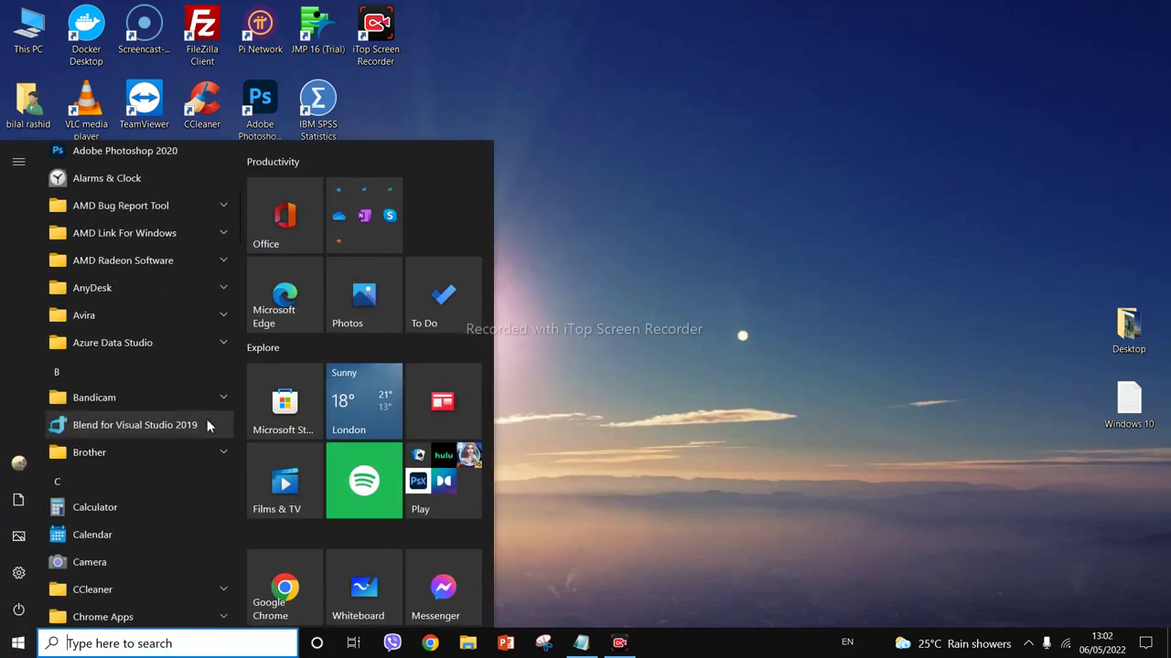
scroll(205, 410, down, 8)
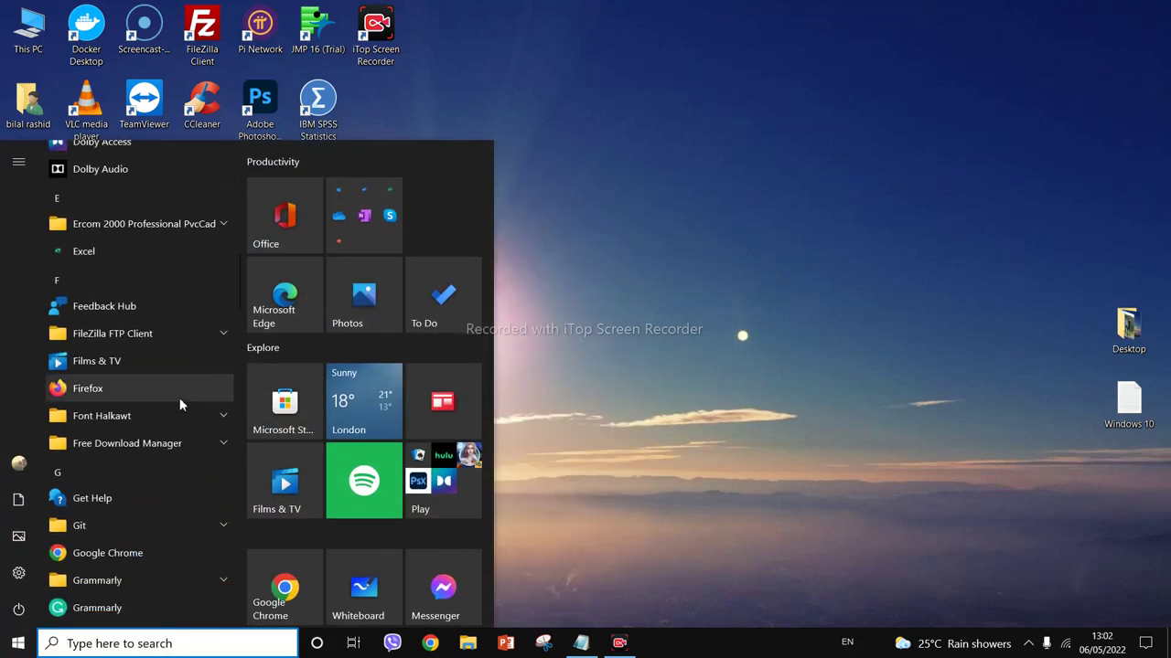
scroll(156, 423, down, 5)
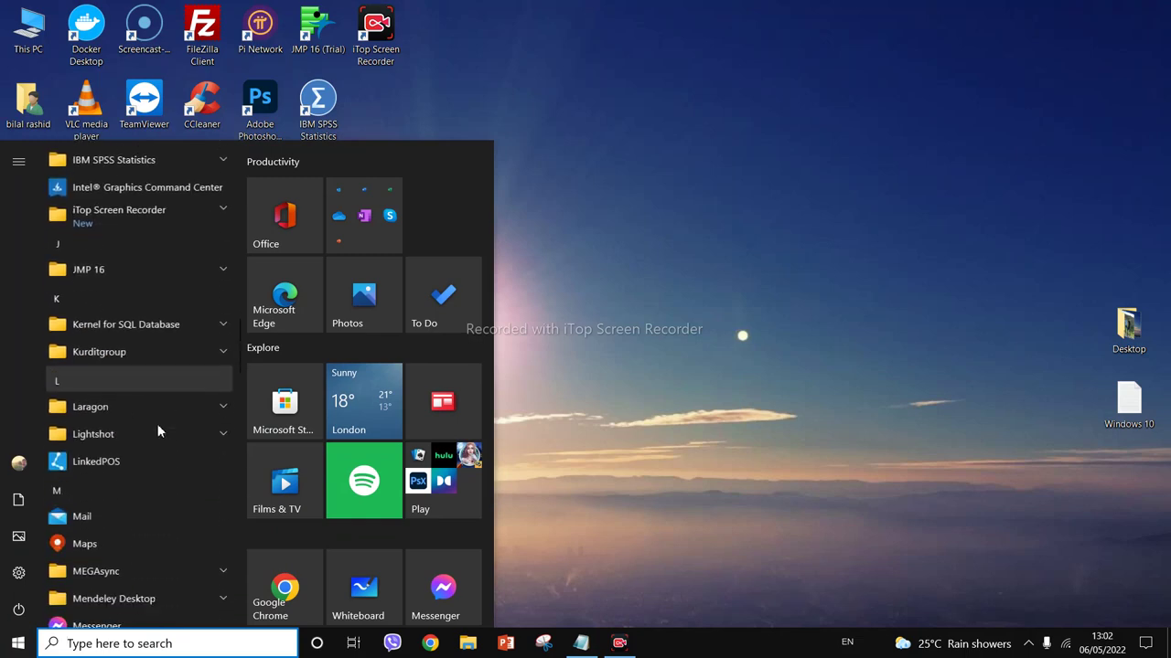
scroll(160, 430, down, 4)
scroll(161, 437, down, 6)
scroll(159, 437, down, 6)
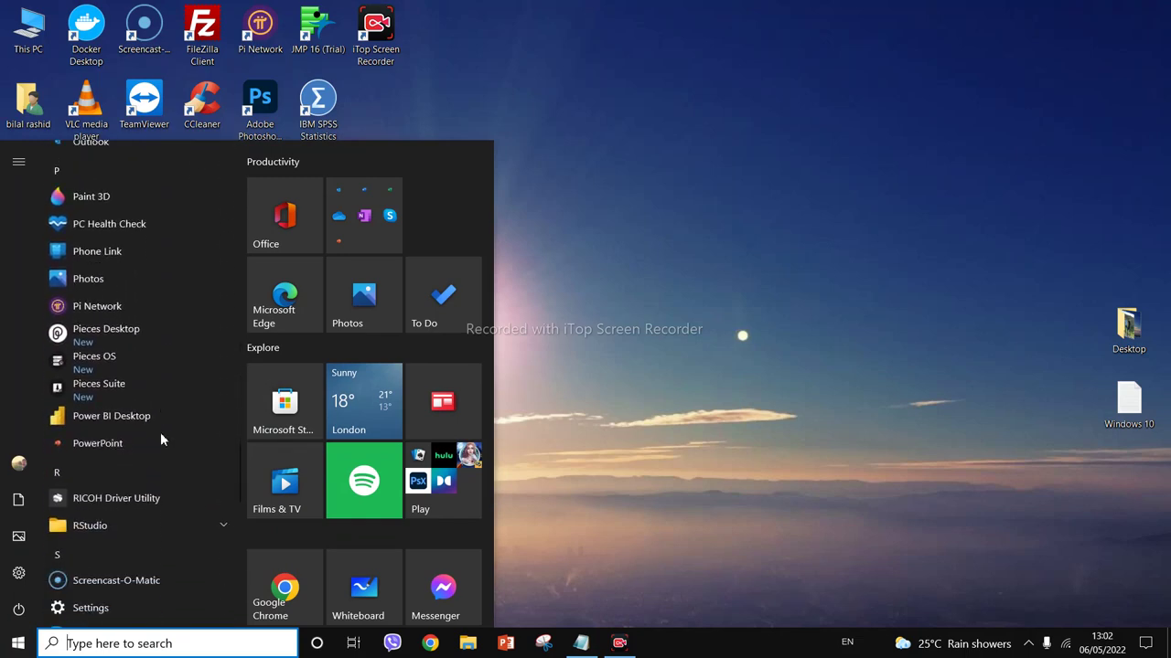
scroll(153, 488, down, 4)
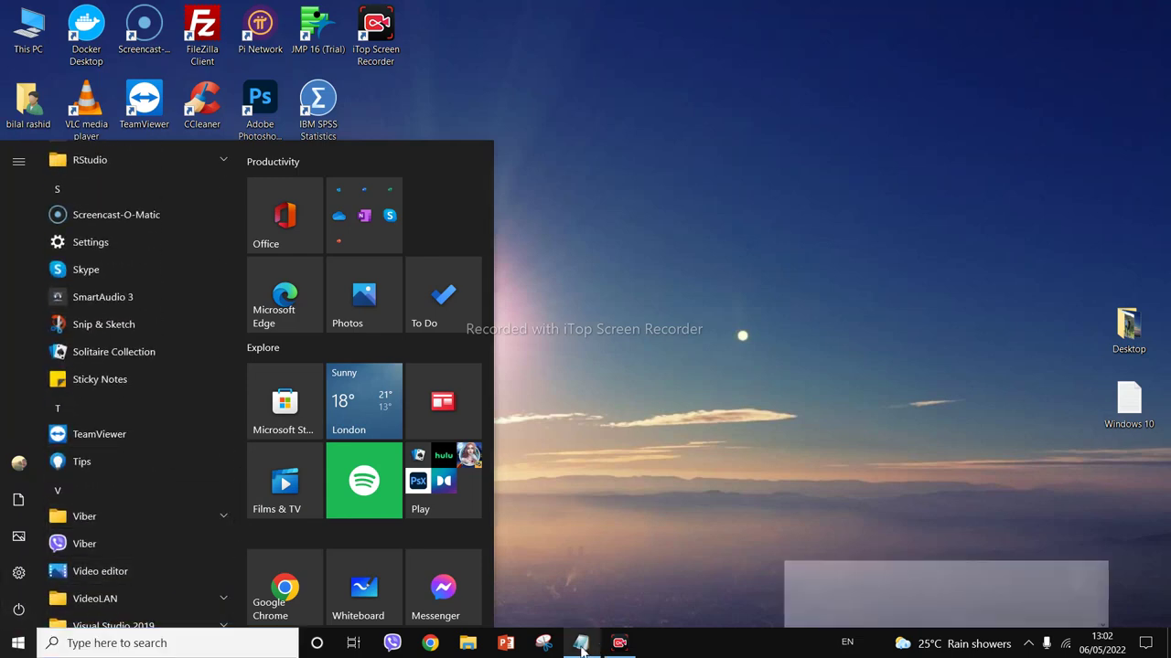
Step: Switch to the Notepad topic list, highlight the "4.Booting" line and minimize the notes
click(582, 644)
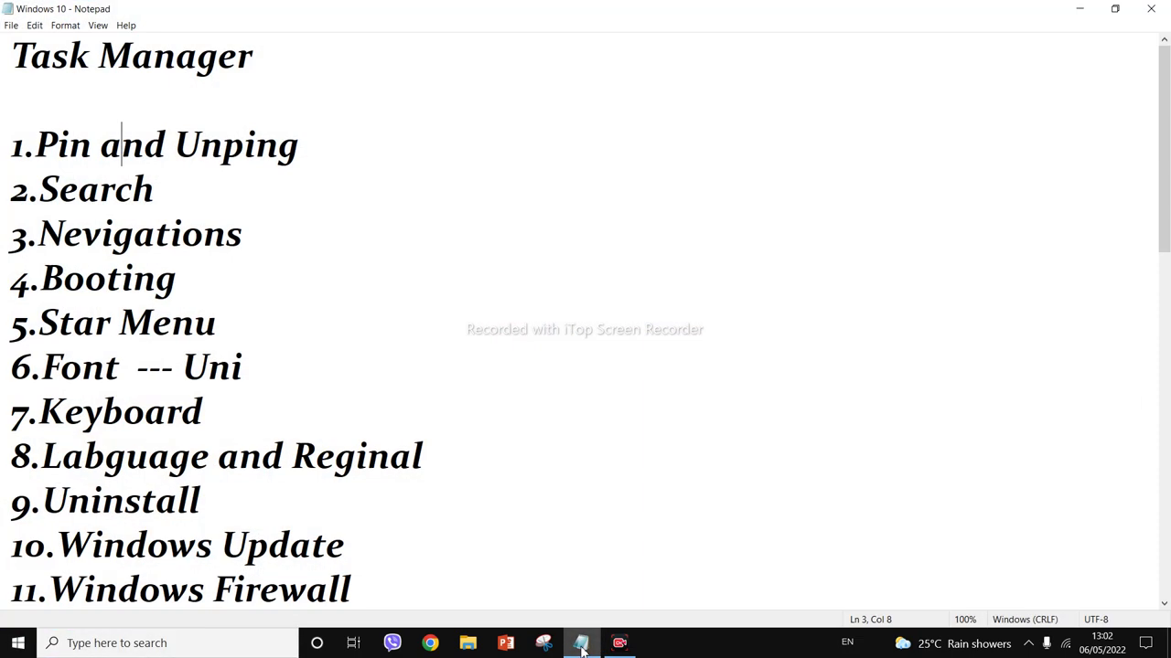
triple_click(90, 275)
click(581, 645)
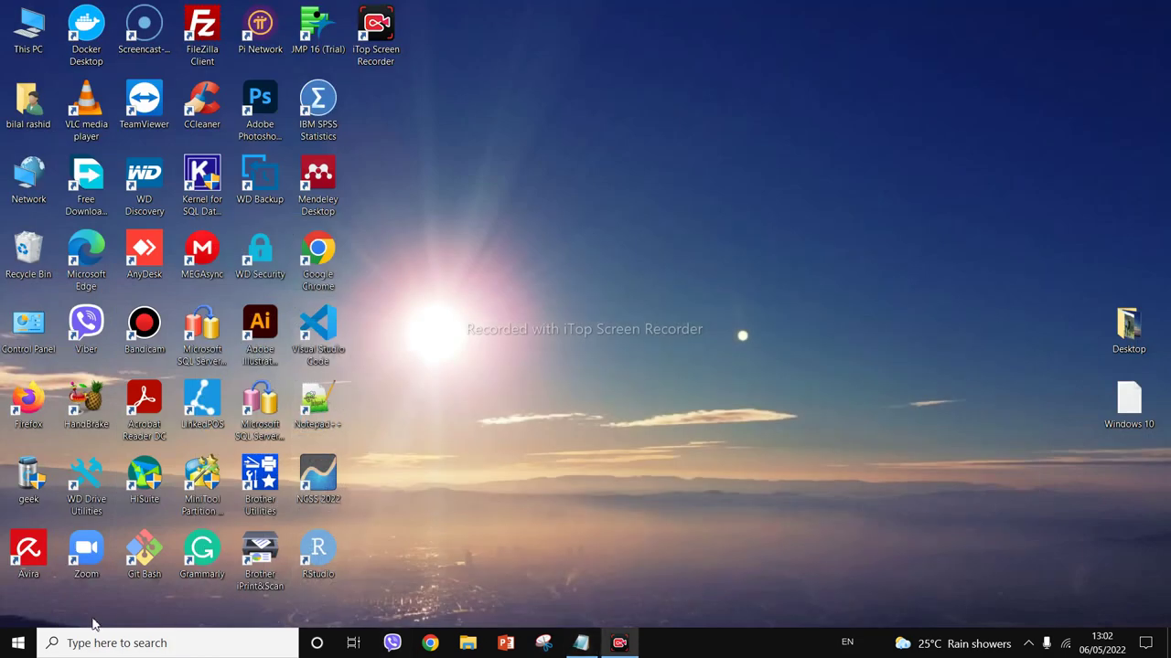
Step: Examine the Start menu's power options (Sleep, Hibernate, Shut down and Restart) and return to the Notepad topic list
click(19, 643)
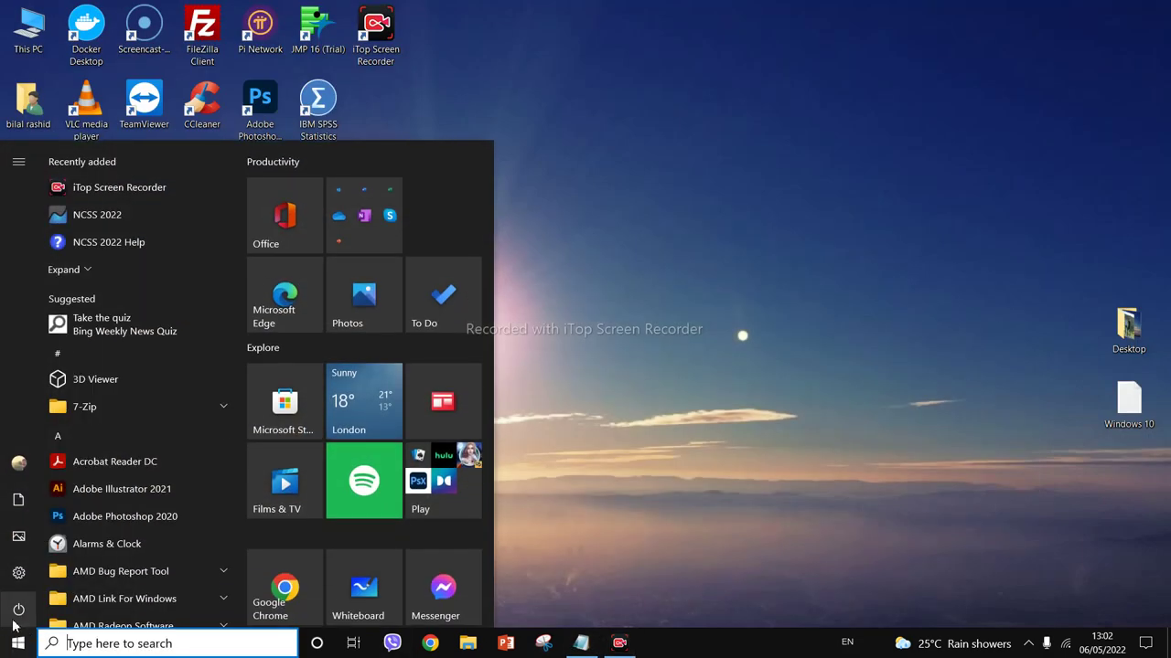
mouse_move(20, 626)
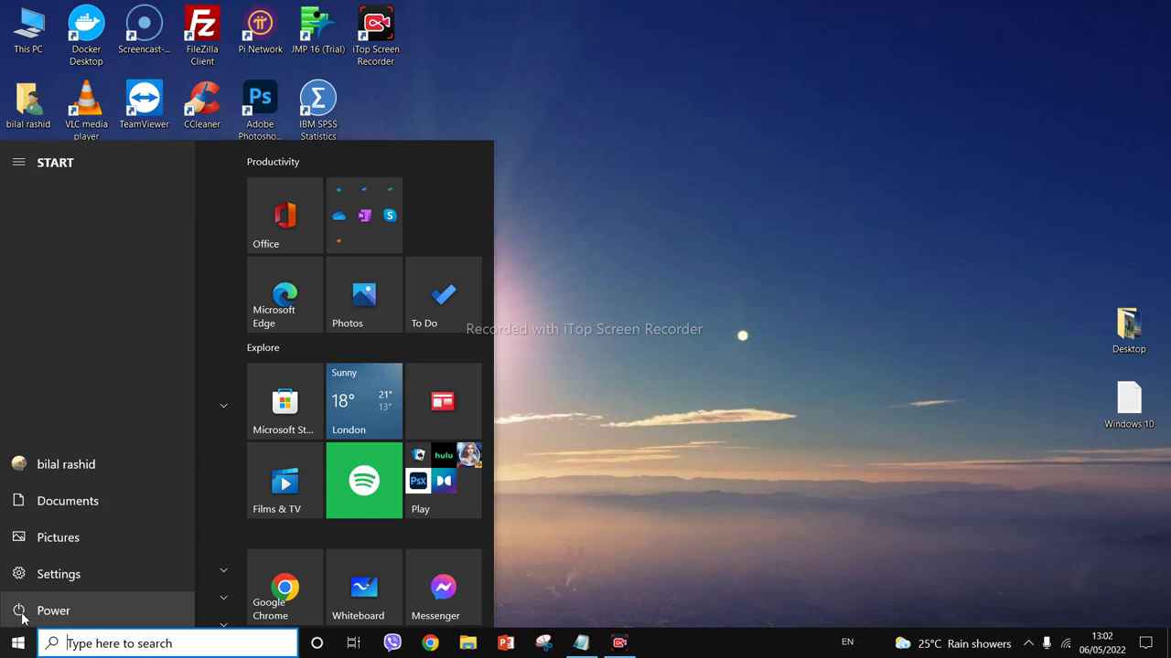
click(21, 611)
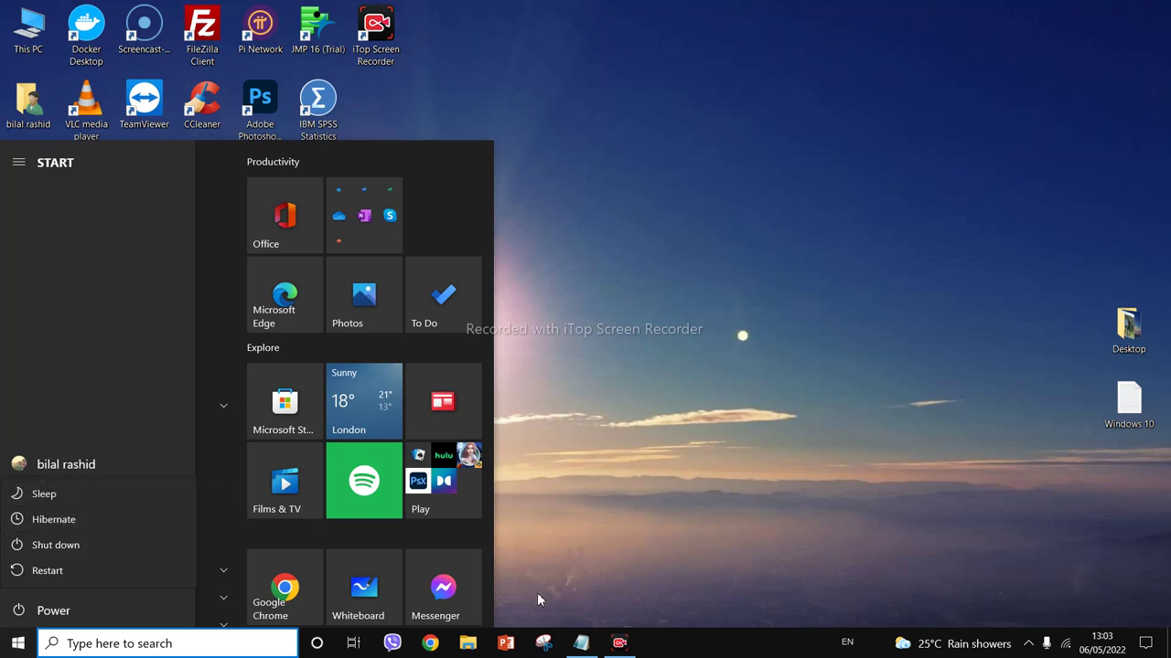
click(583, 644)
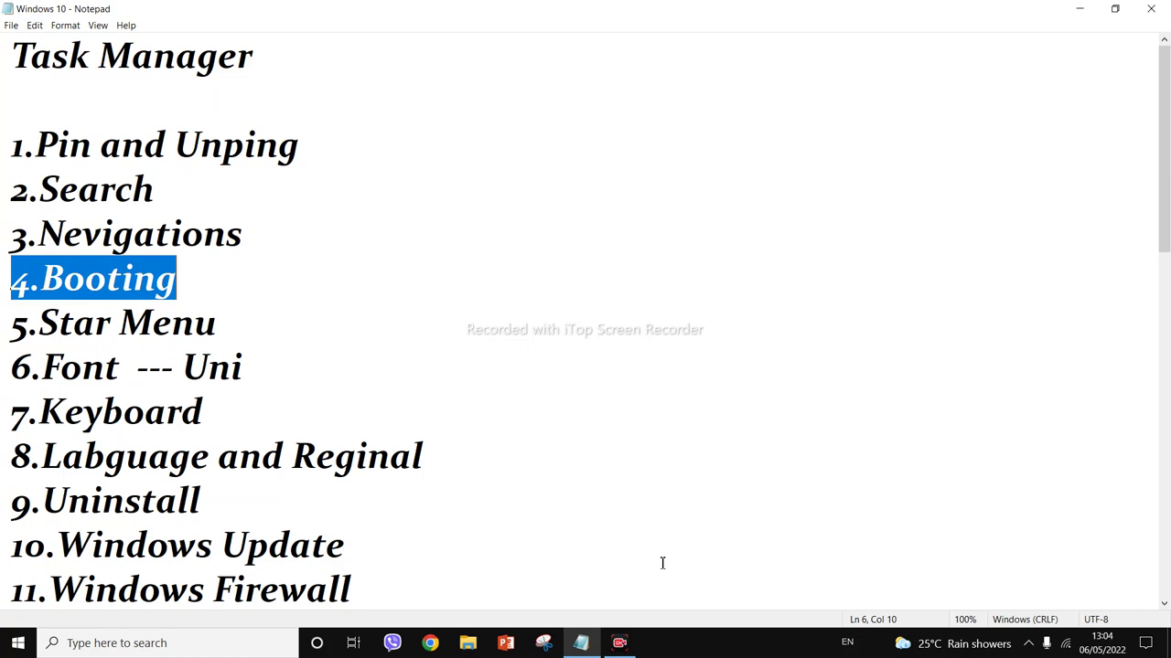
click(18, 643)
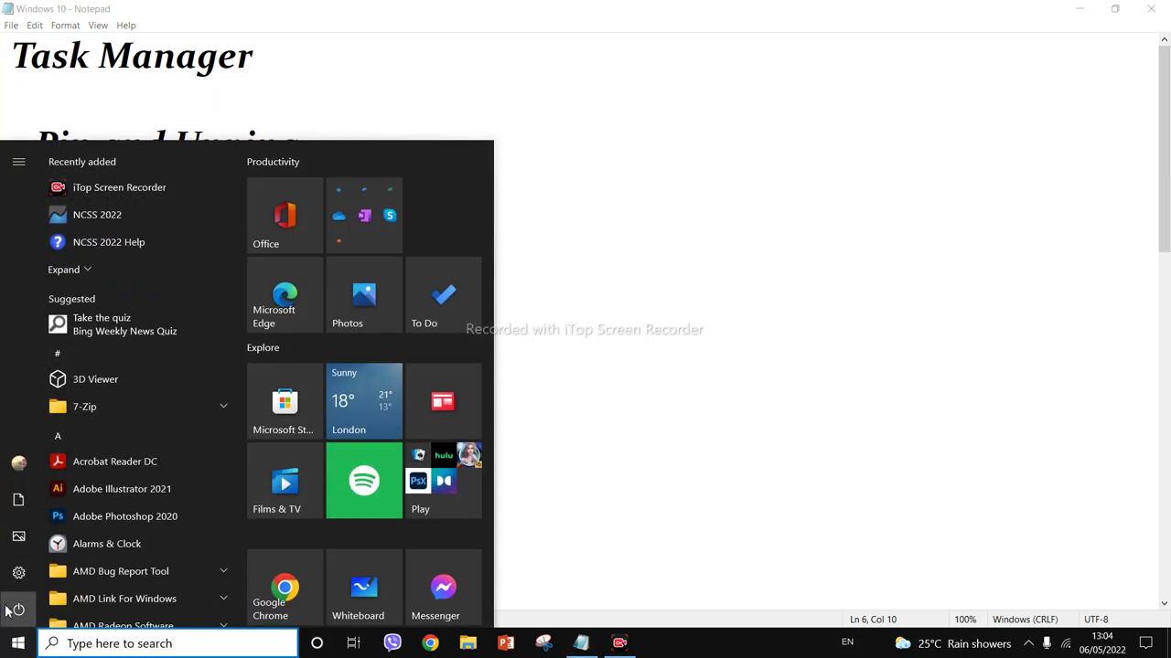
click(37, 609)
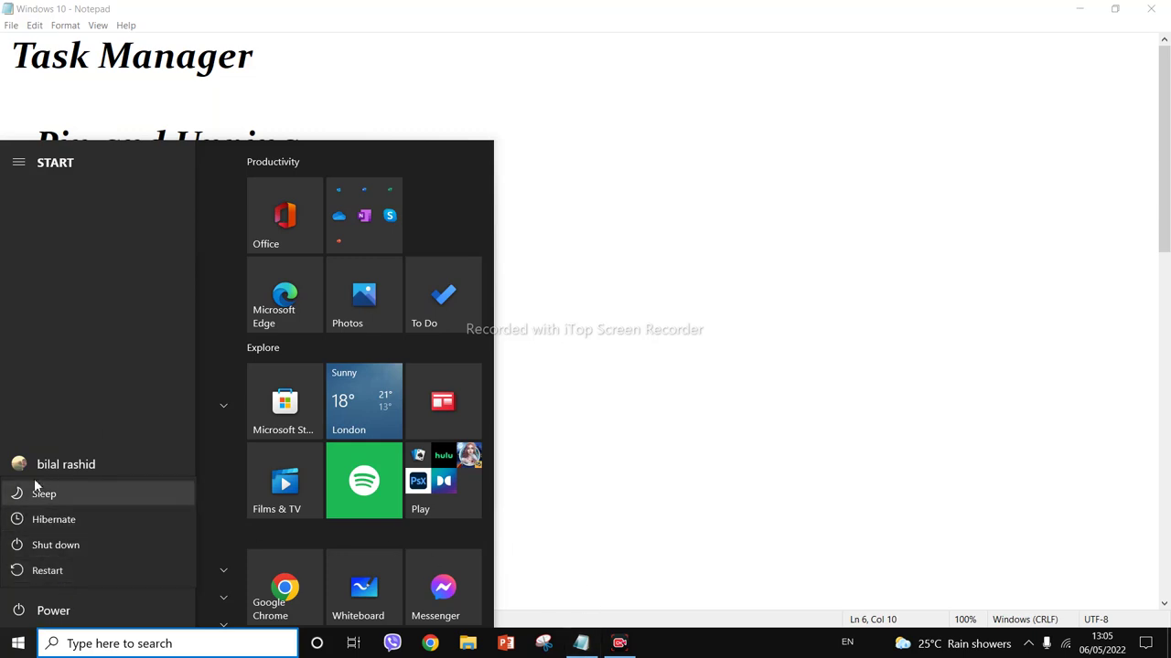
click(581, 645)
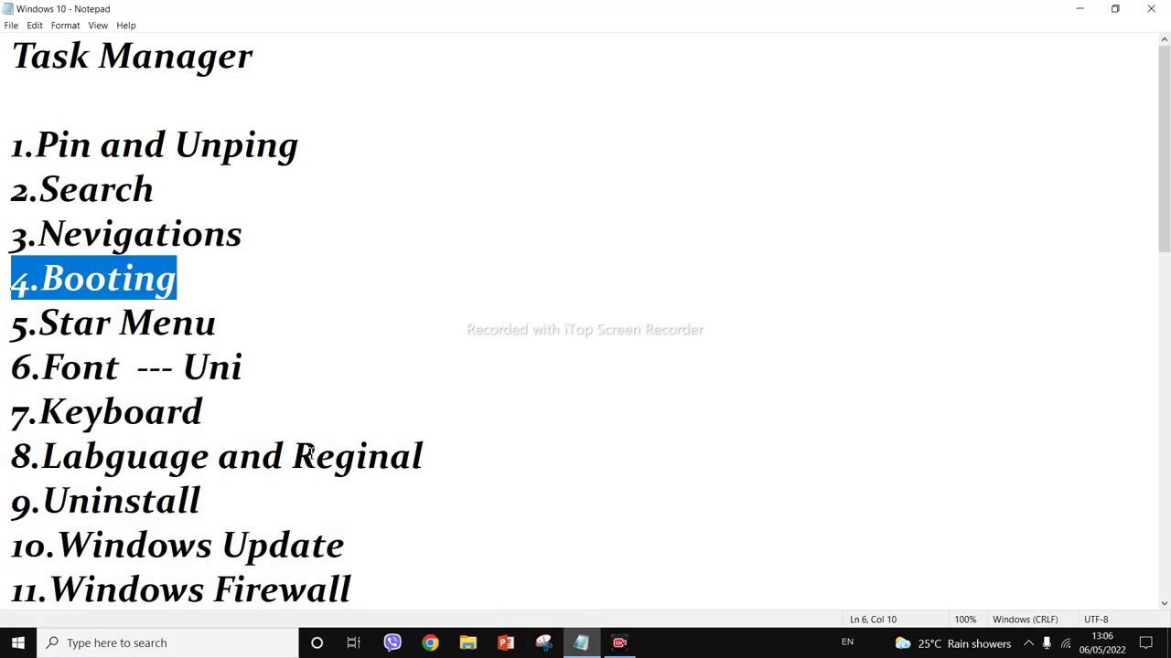
Step: Minimize the Notepad topic list, search Windows for "font" and open Font settings
drag(241, 342, 10, 340)
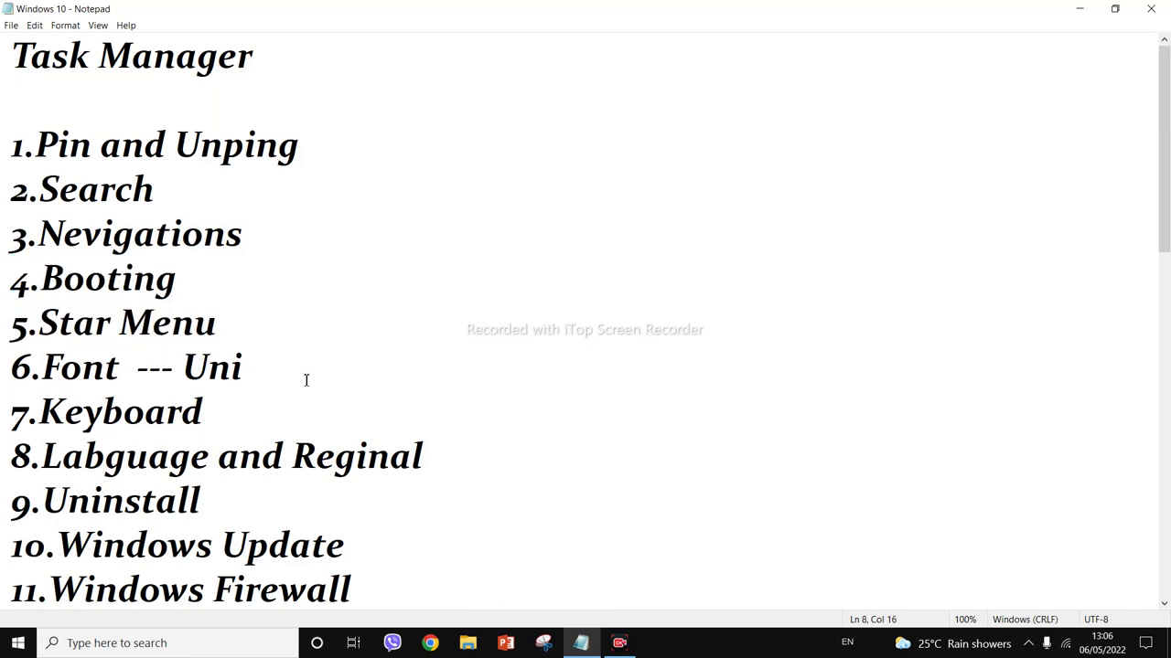
click(578, 644)
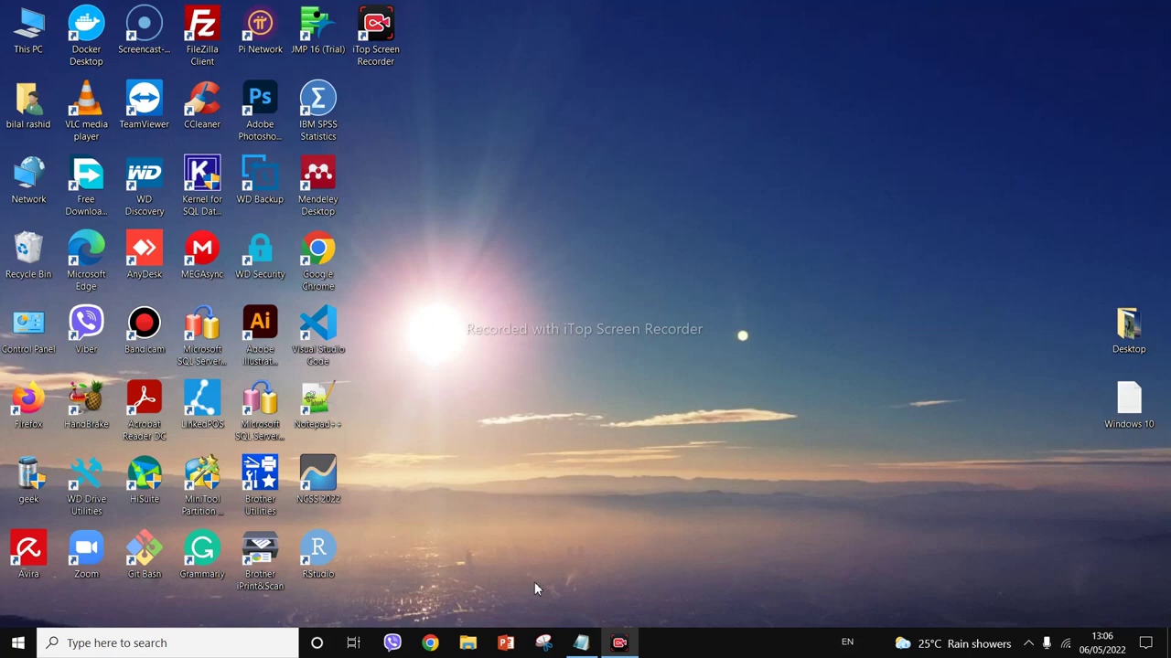
key(super)
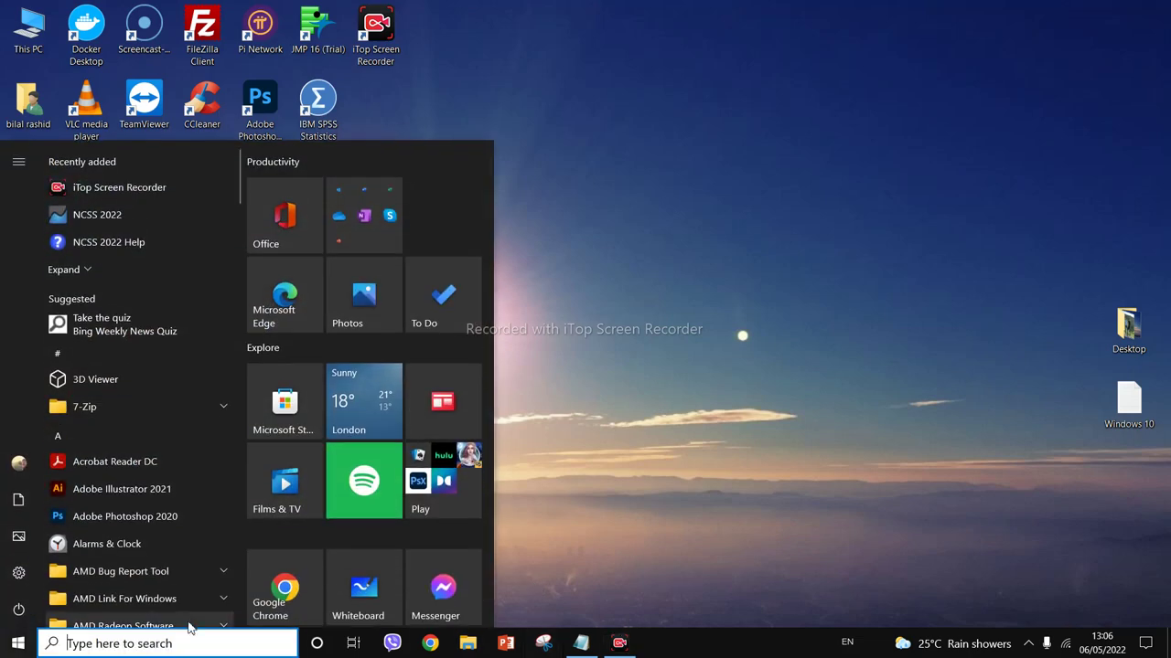
text(font)
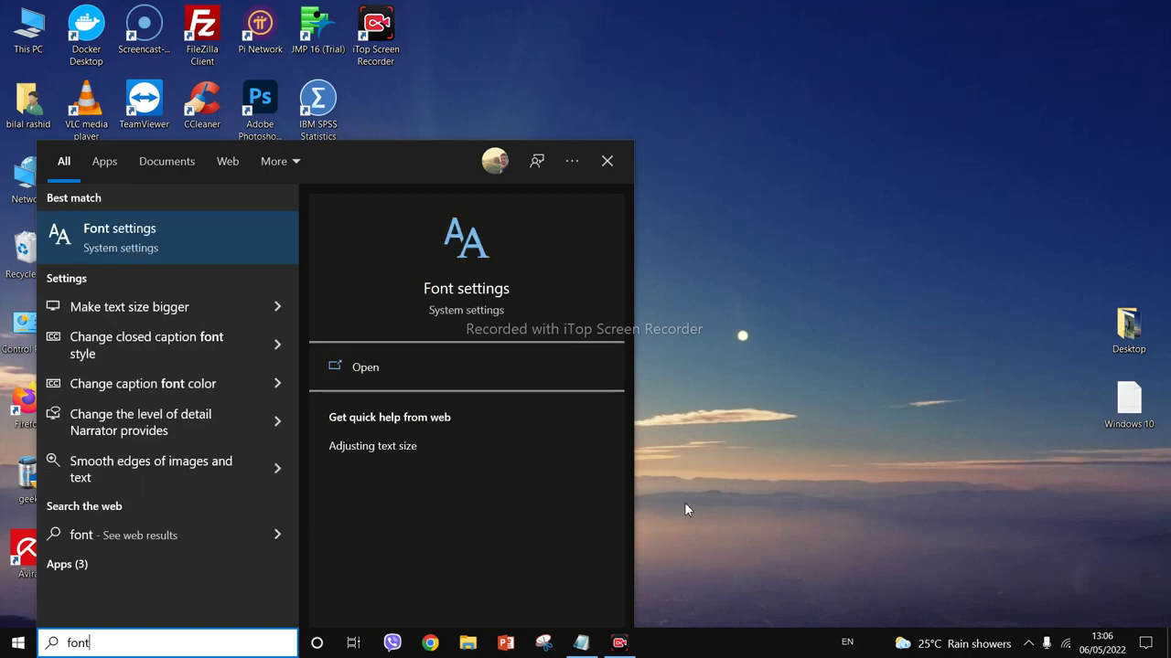
click(105, 250)
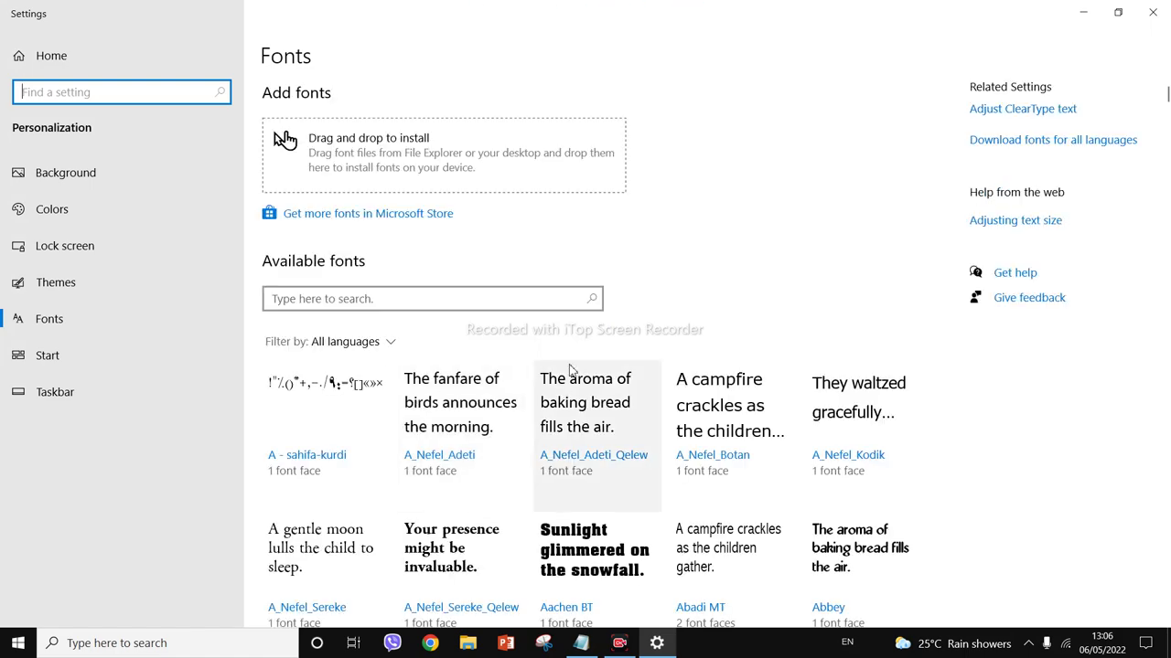
Step: Browse the available fonts on the Fonts settings page and return to the start of the page
scroll(602, 387, down, 3)
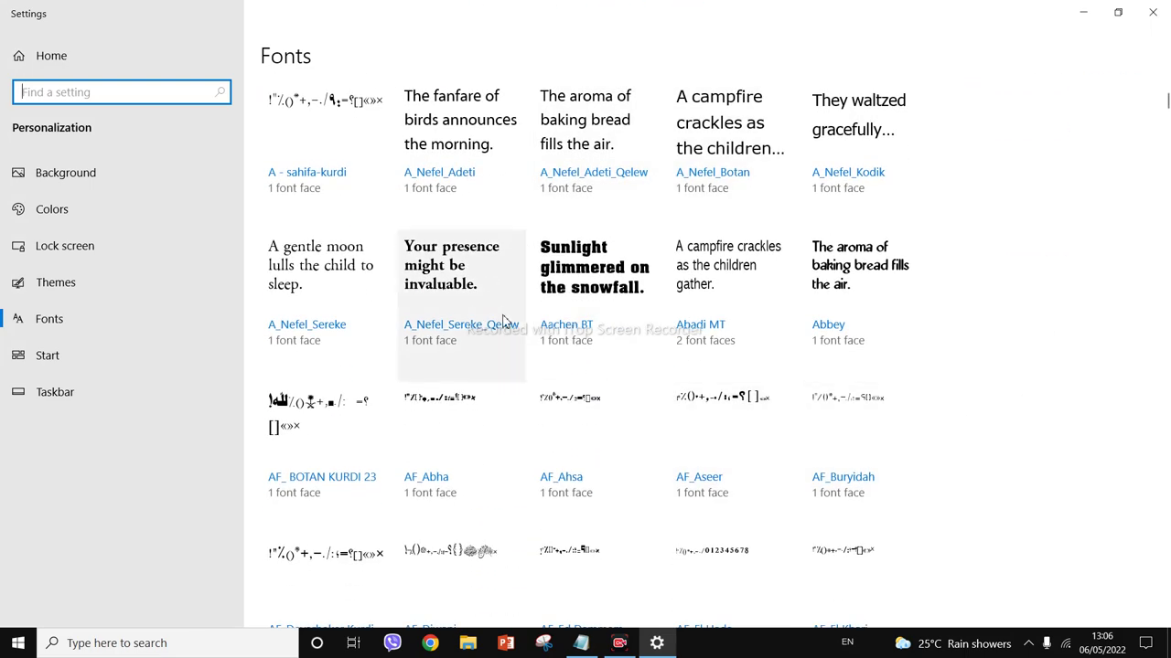
scroll(432, 341, up, 3)
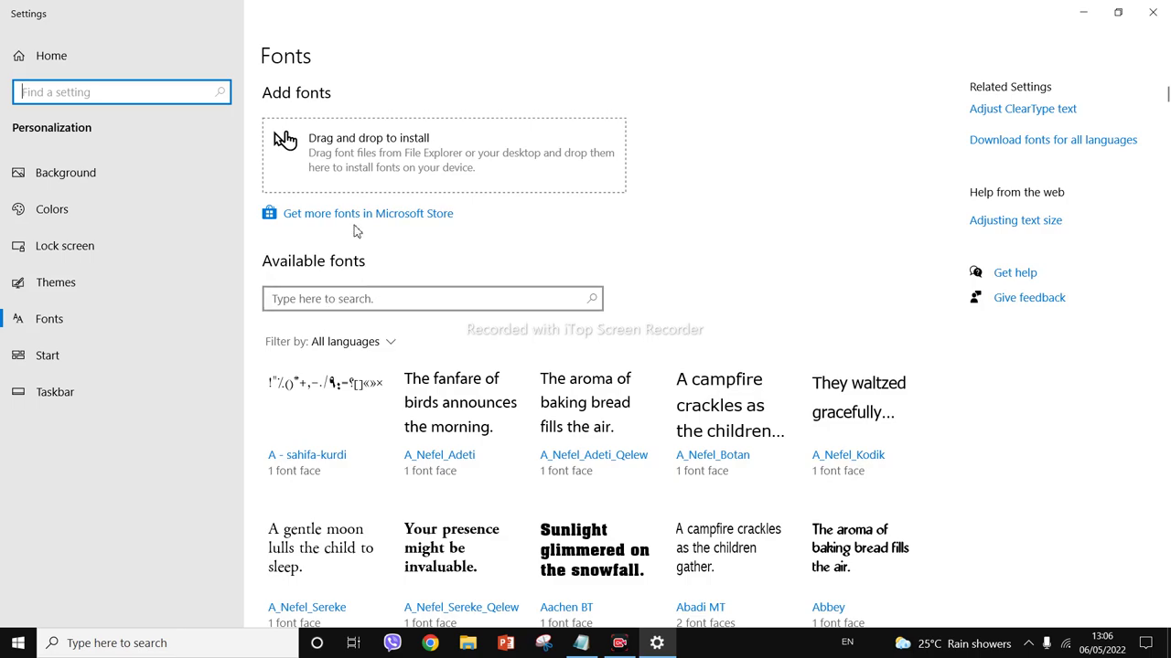
scroll(737, 397, down, 20)
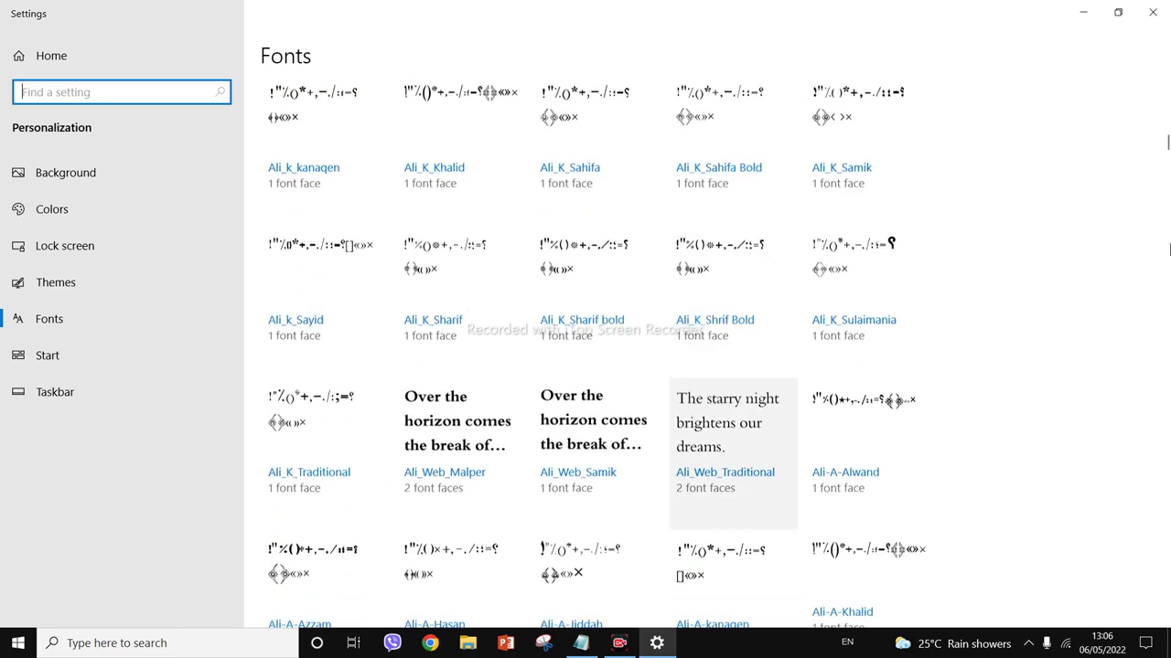
mouse_move(1168, 150)
mouse_down()
mouse_move(1164, 607)
mouse_move(1163, 151)
mouse_up()
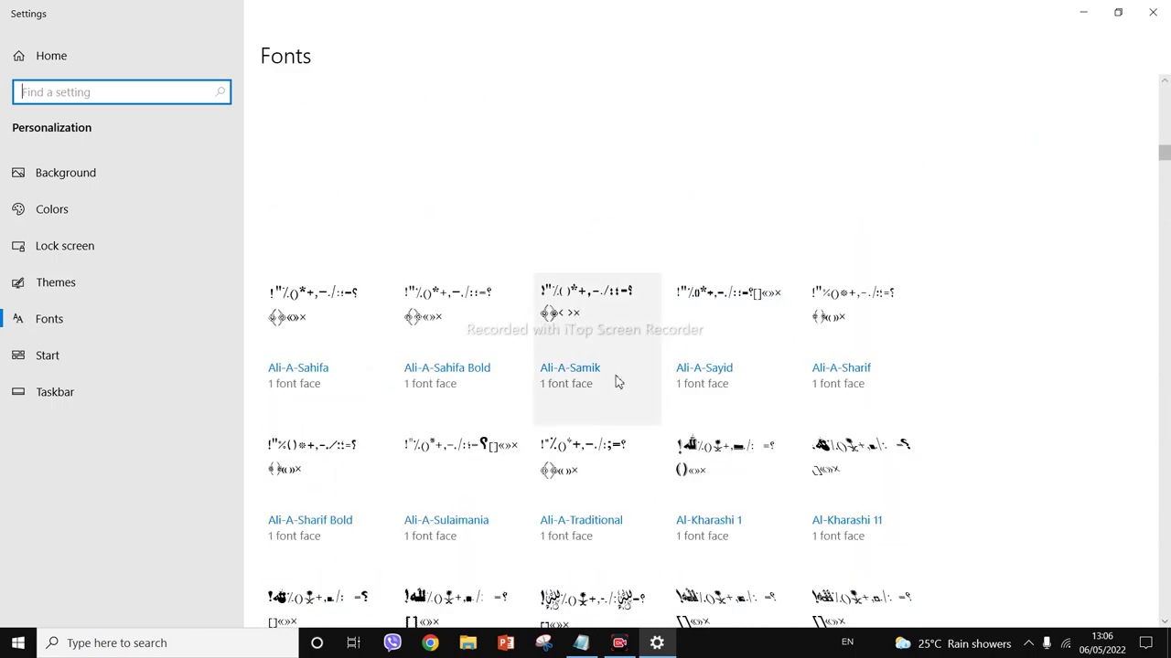
drag(1163, 153, 1165, 85)
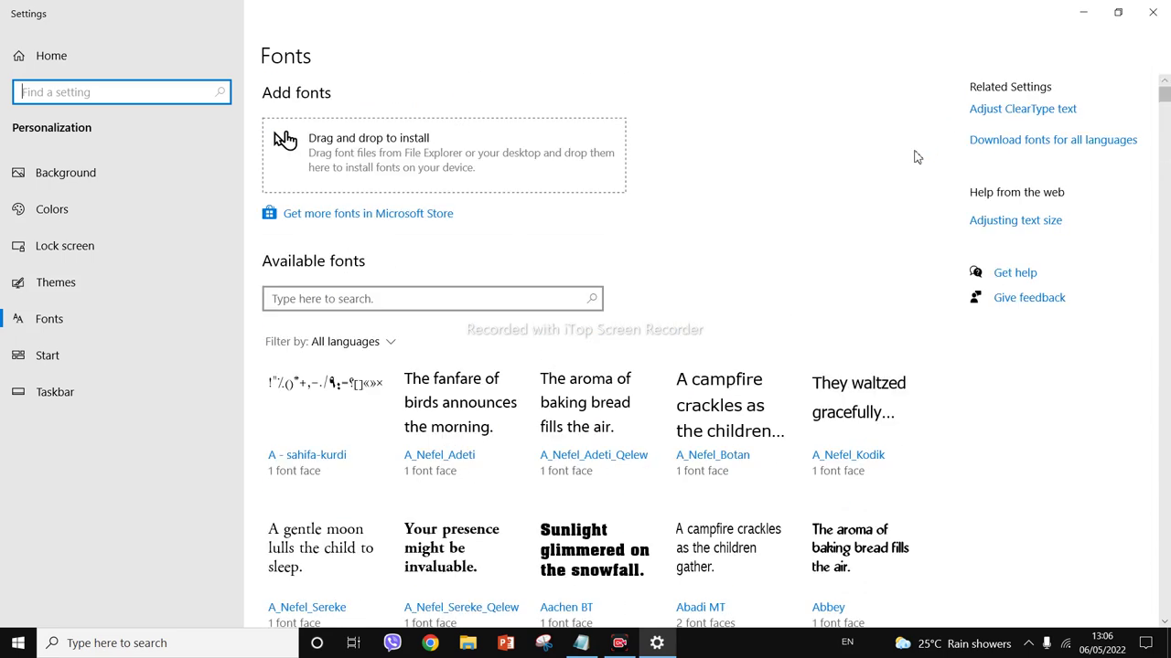
Step: Search Windows for "word", launch Word and create a blank document in a maximized window
key(super)
text(word)
key(Return)
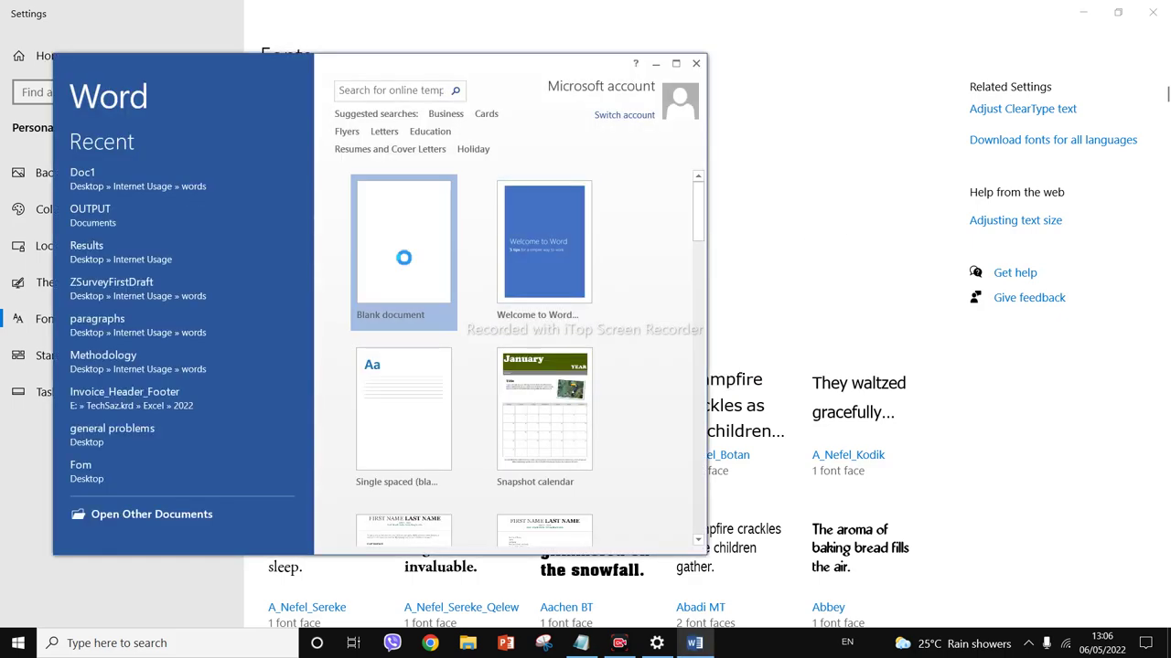
click(403, 261)
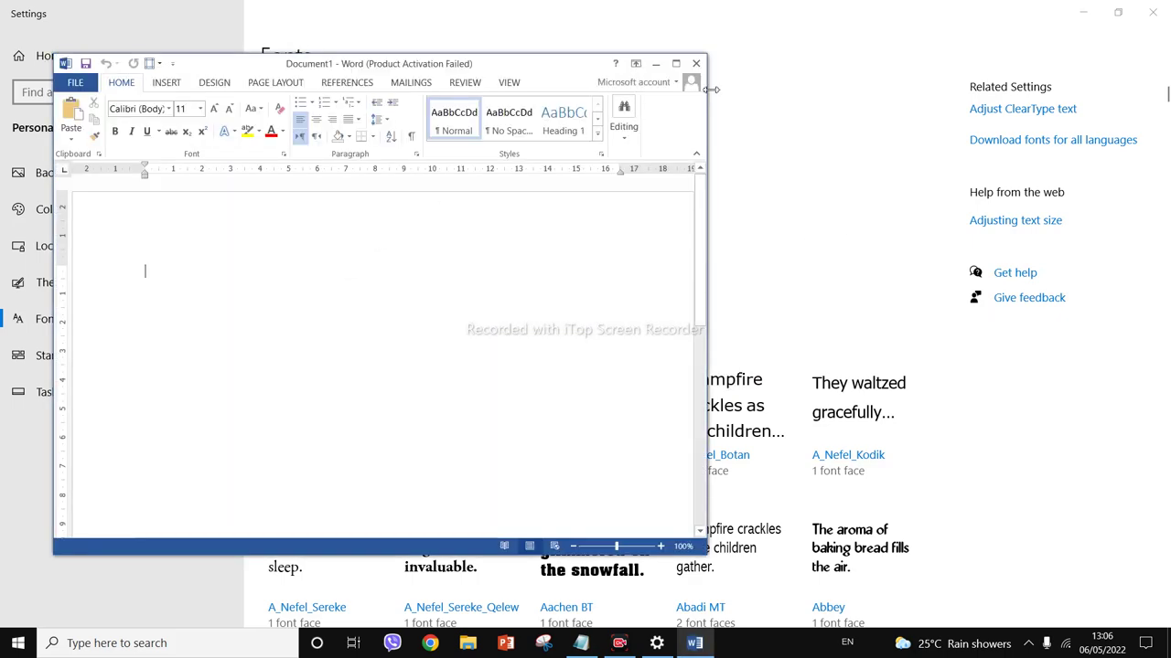
click(676, 63)
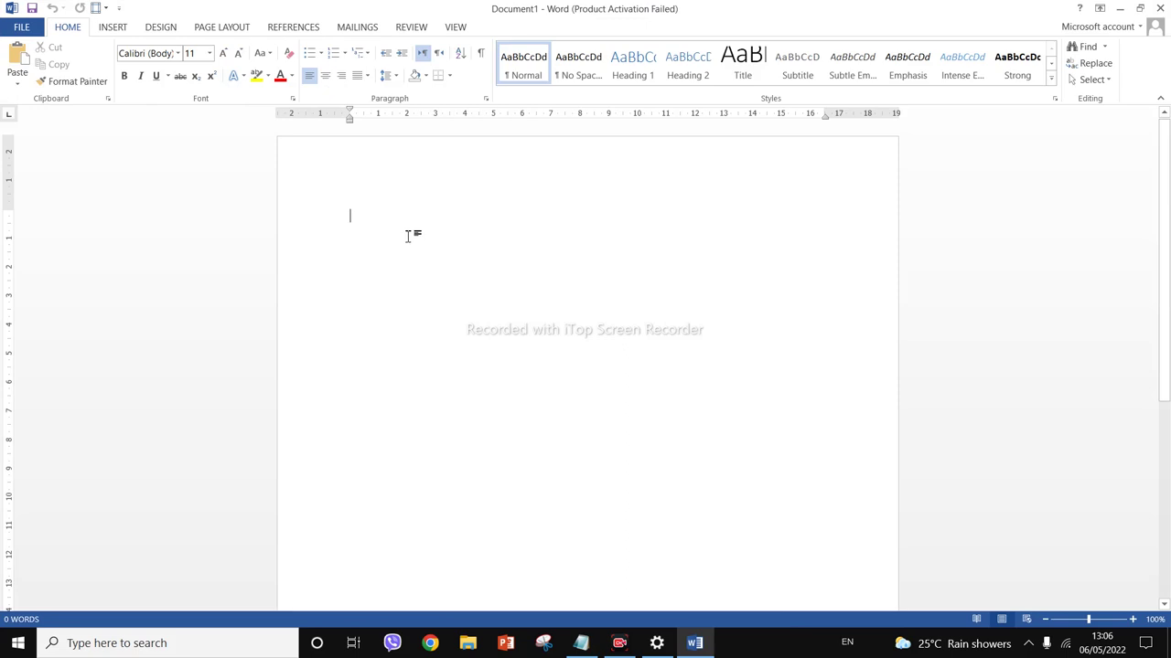
Step: Enter "Hello" in the blank document, dismissing the Office activation dialog, and set the word's font to Universal Black
text(Hello)
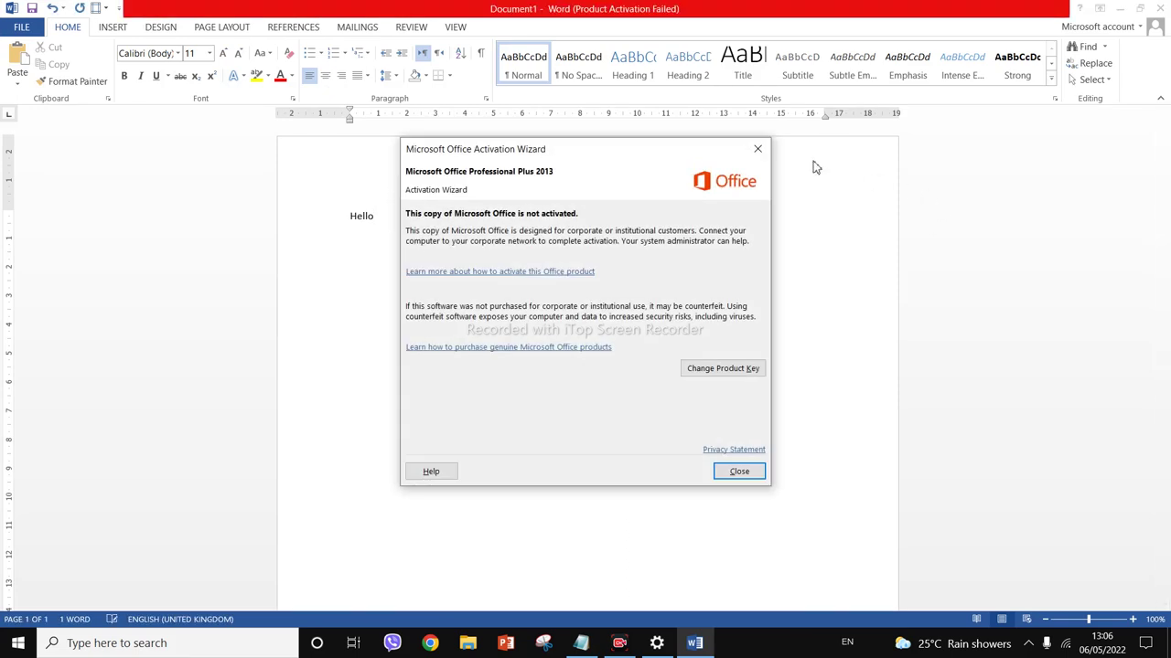
click(758, 148)
double_click(370, 225)
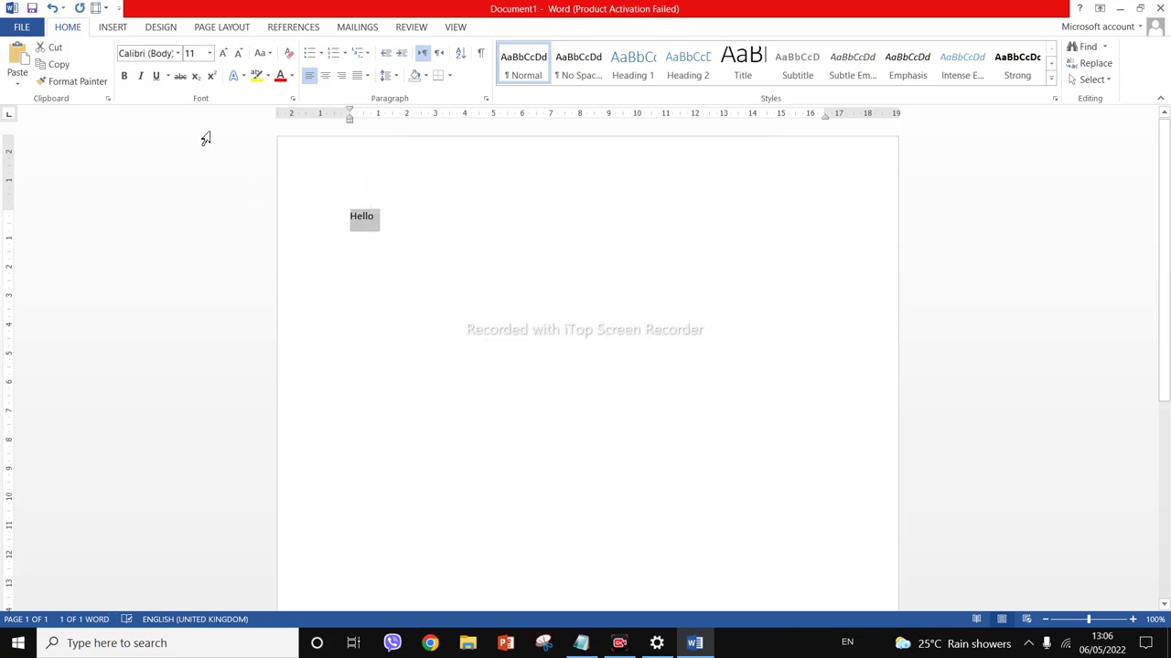
click(180, 55)
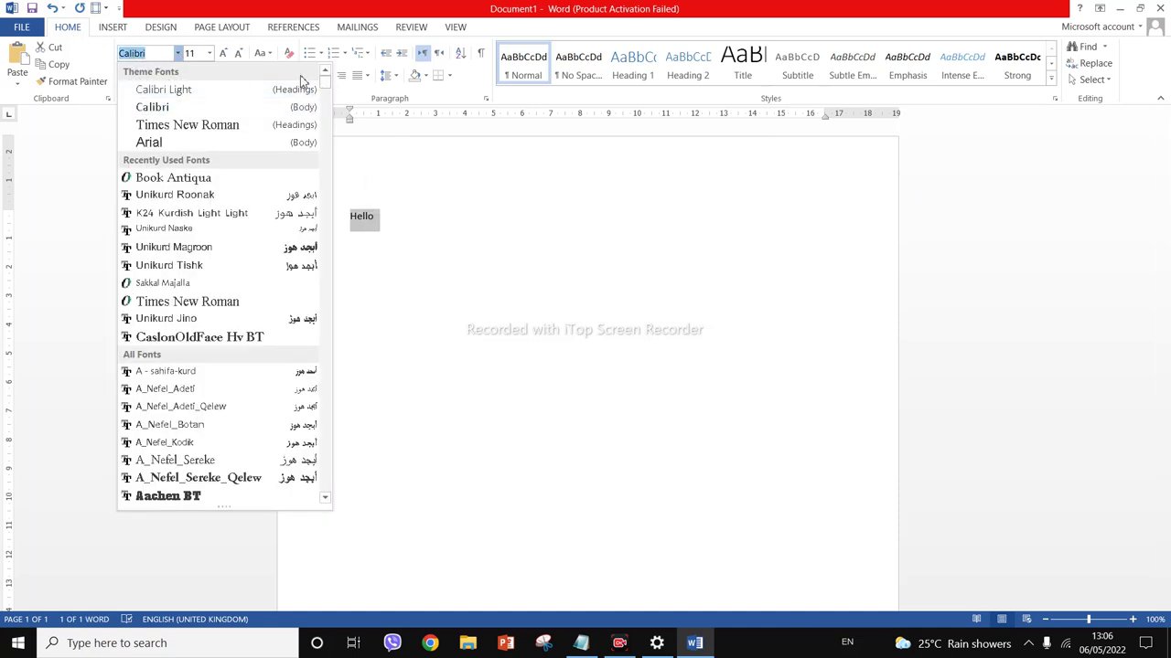
drag(328, 86, 345, 505)
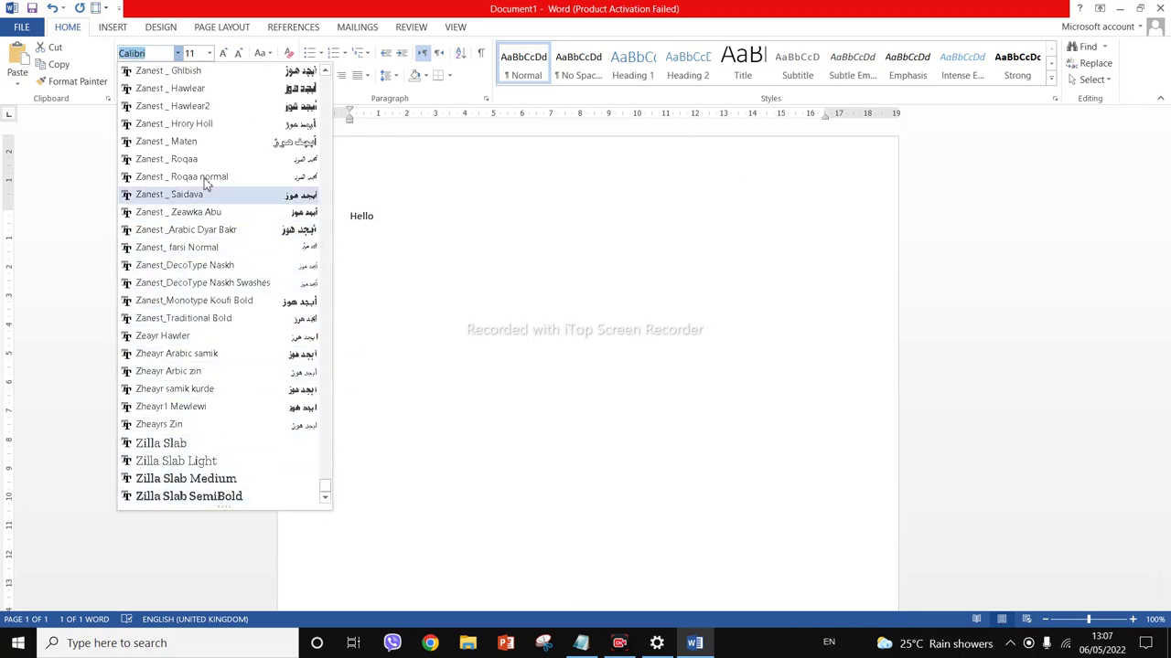
scroll(172, 201, up, 11)
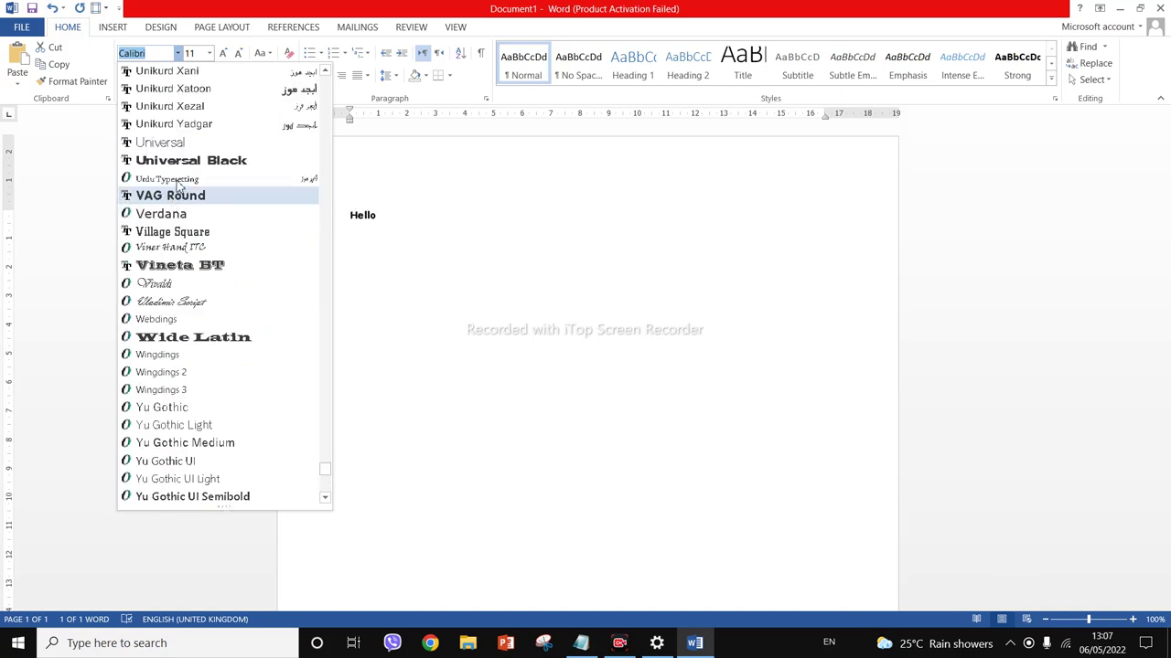
click(191, 160)
Step: Compare the Fonts settings page with the formatted "Hello" in Word, ending on the Fonts settings page
click(655, 643)
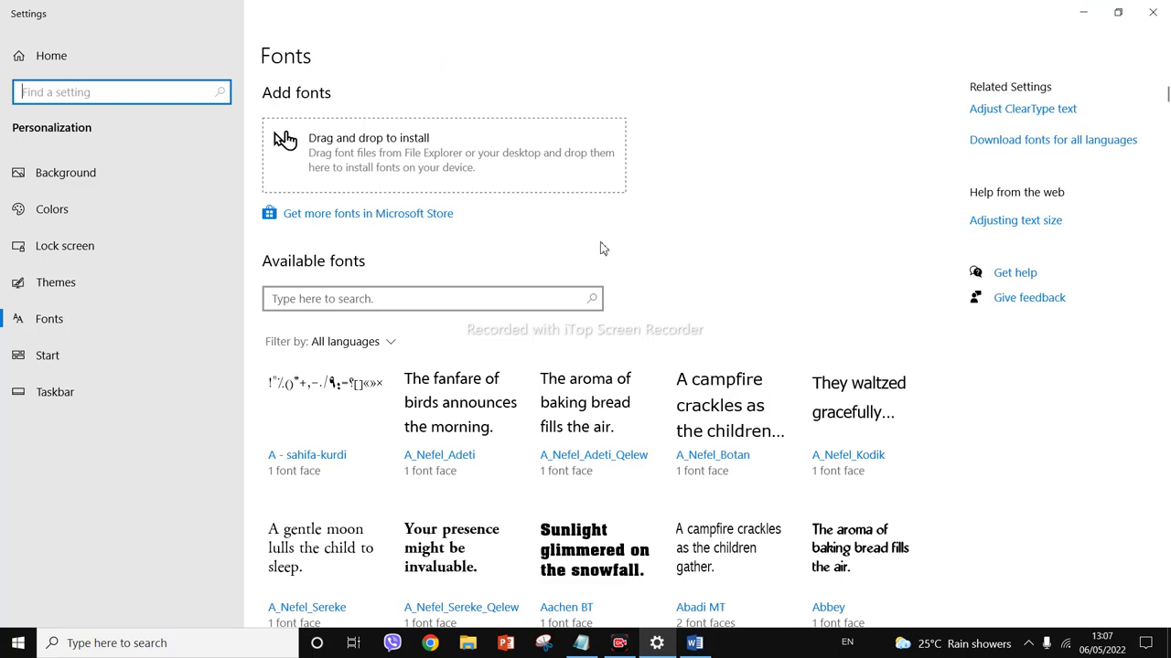
click(690, 648)
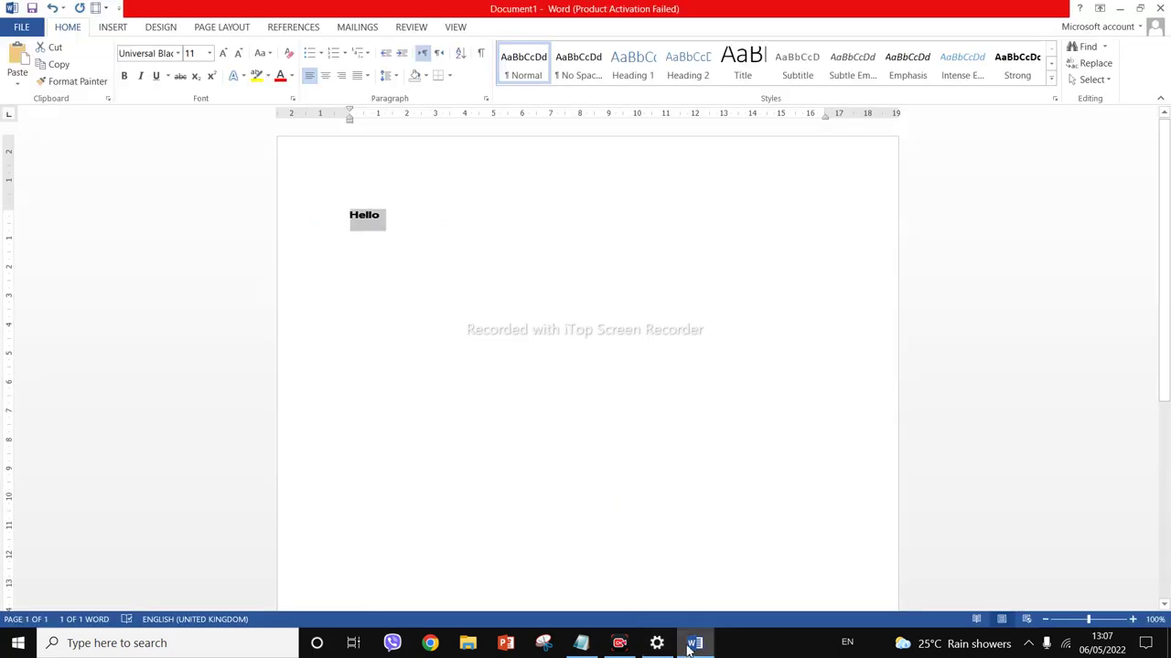
click(690, 648)
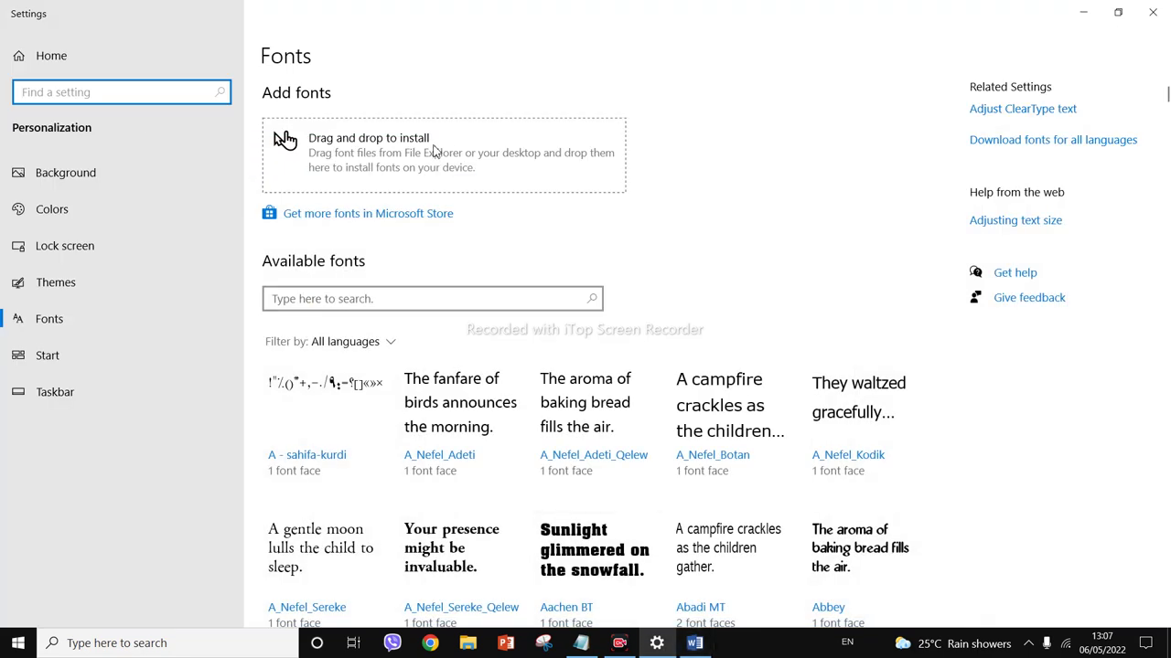
Step: Close Settings, search Windows for "control", and open the Fonts folder in Control Panel
click(360, 188)
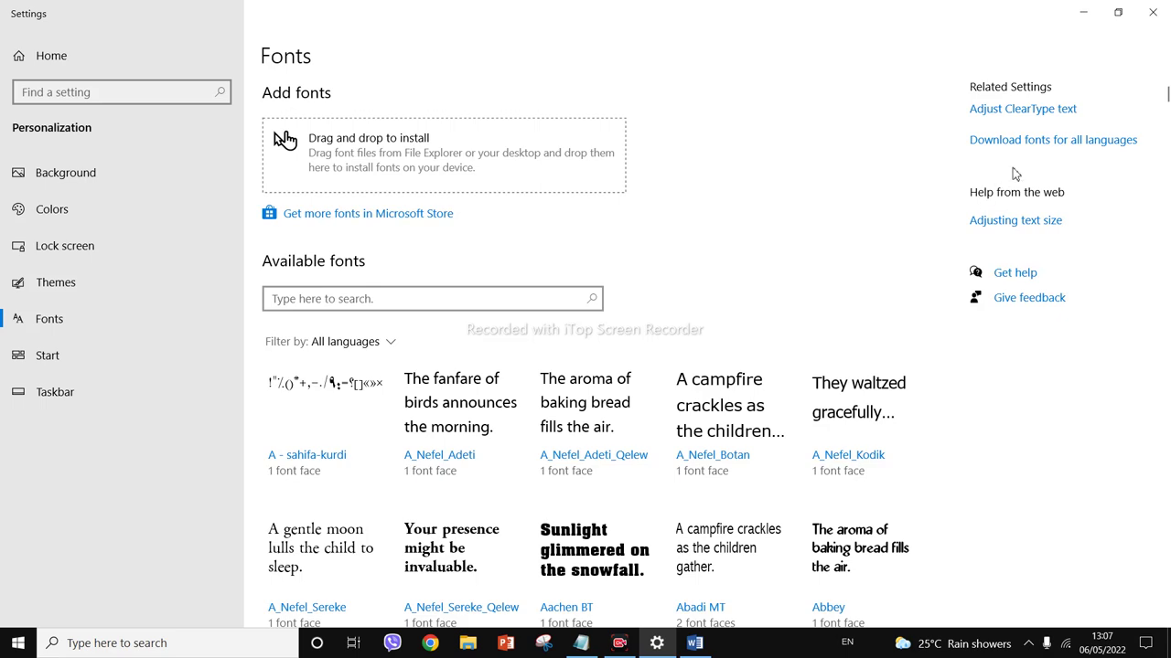
click(1152, 12)
click(16, 644)
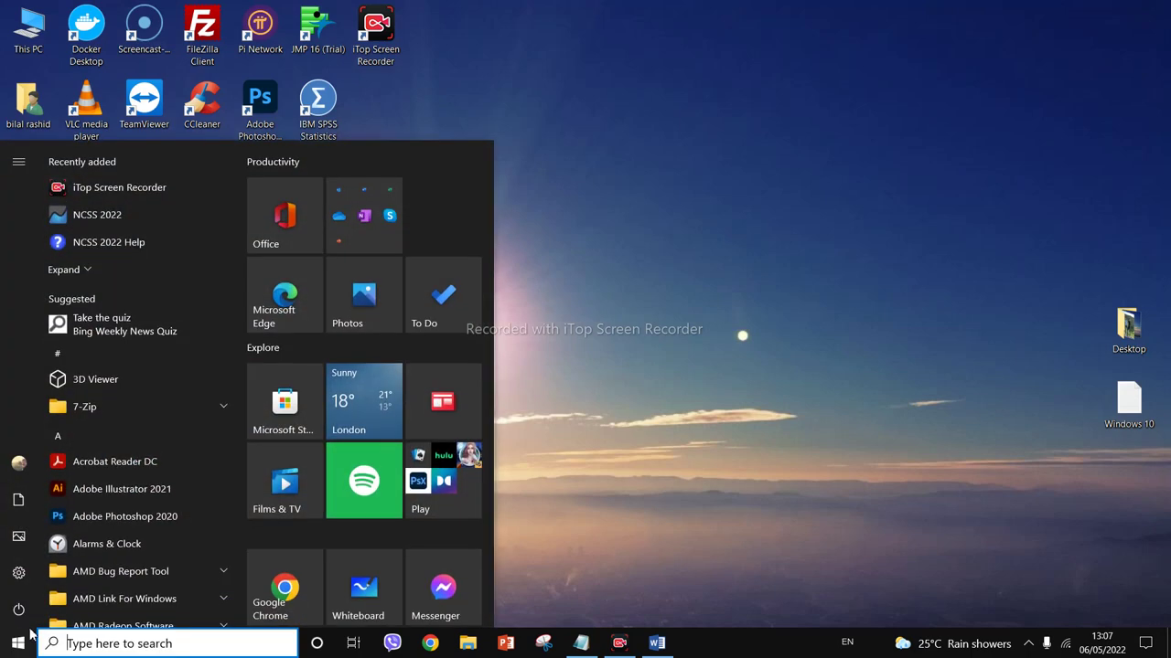
key(Escape)
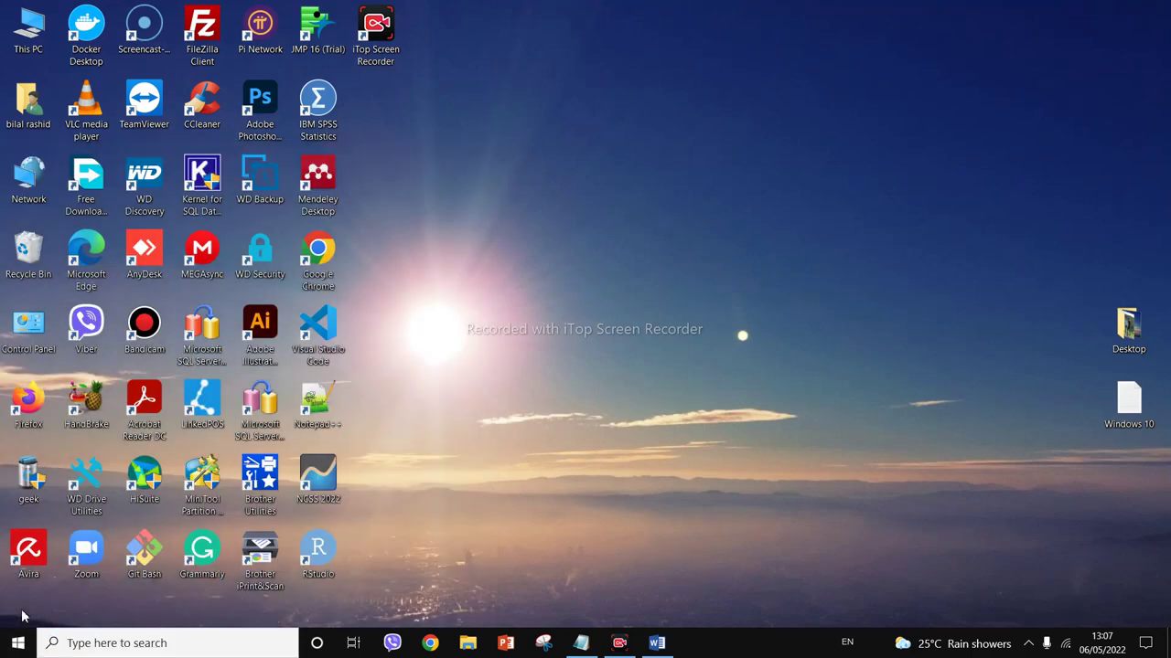
key(super)
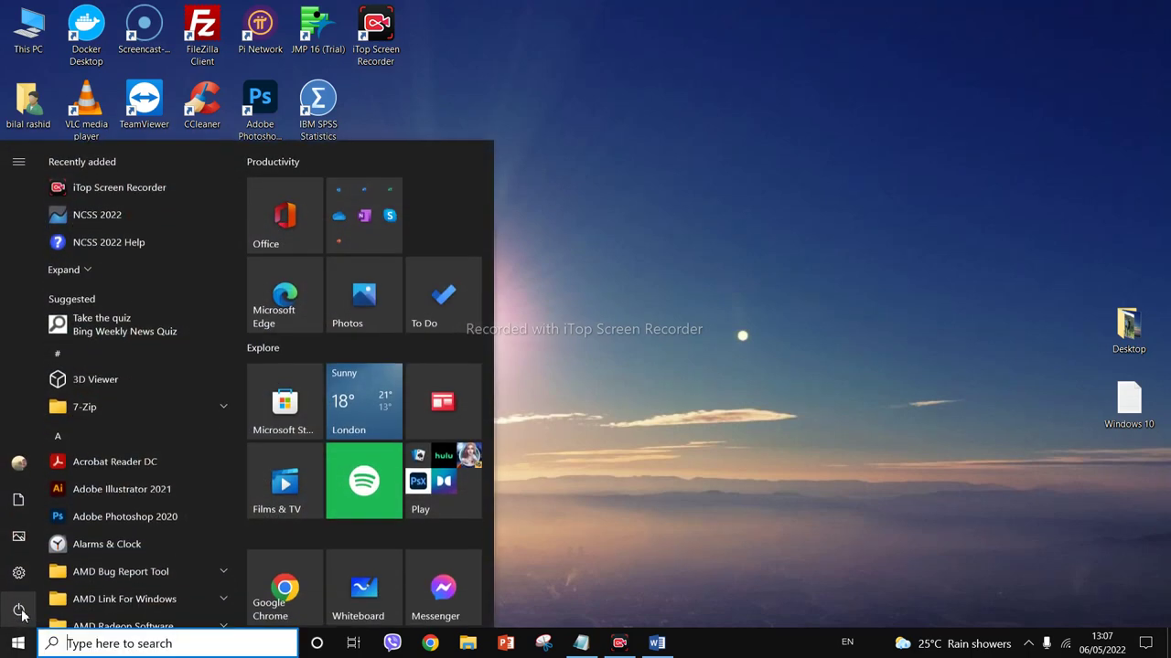
text(control)
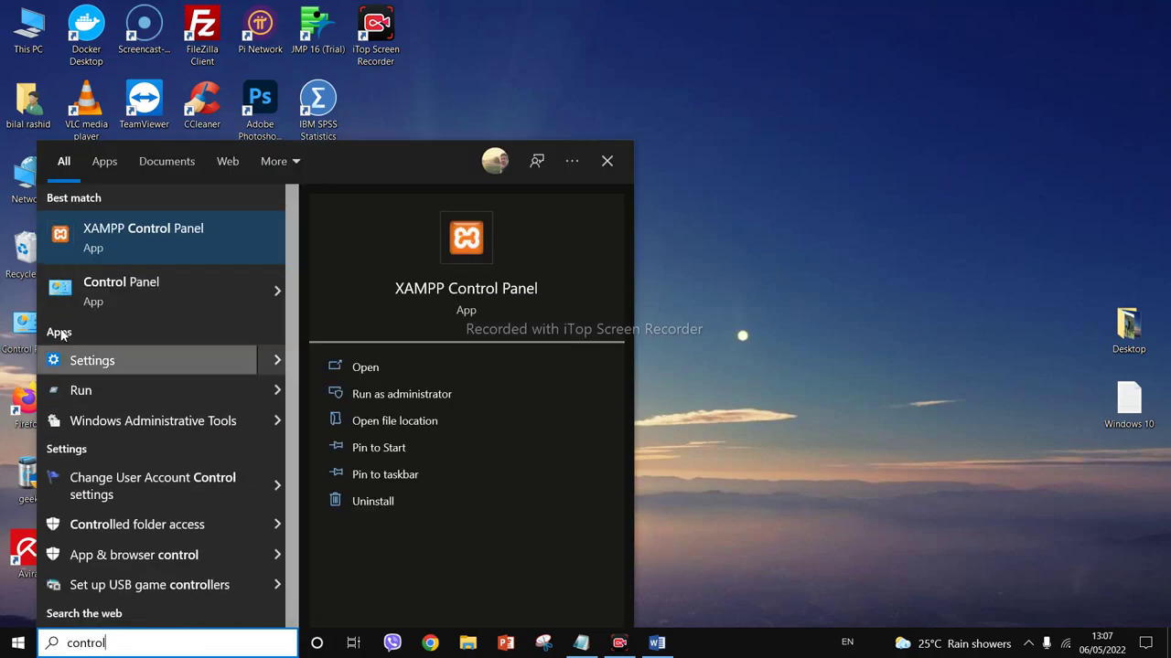
click(113, 291)
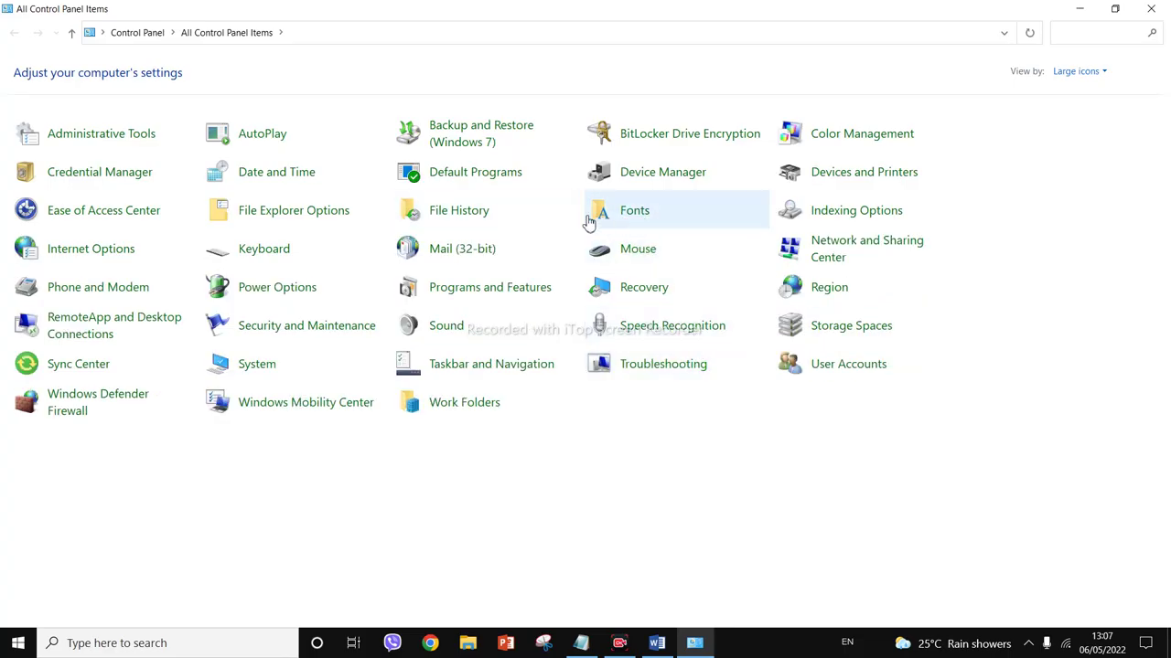
click(631, 215)
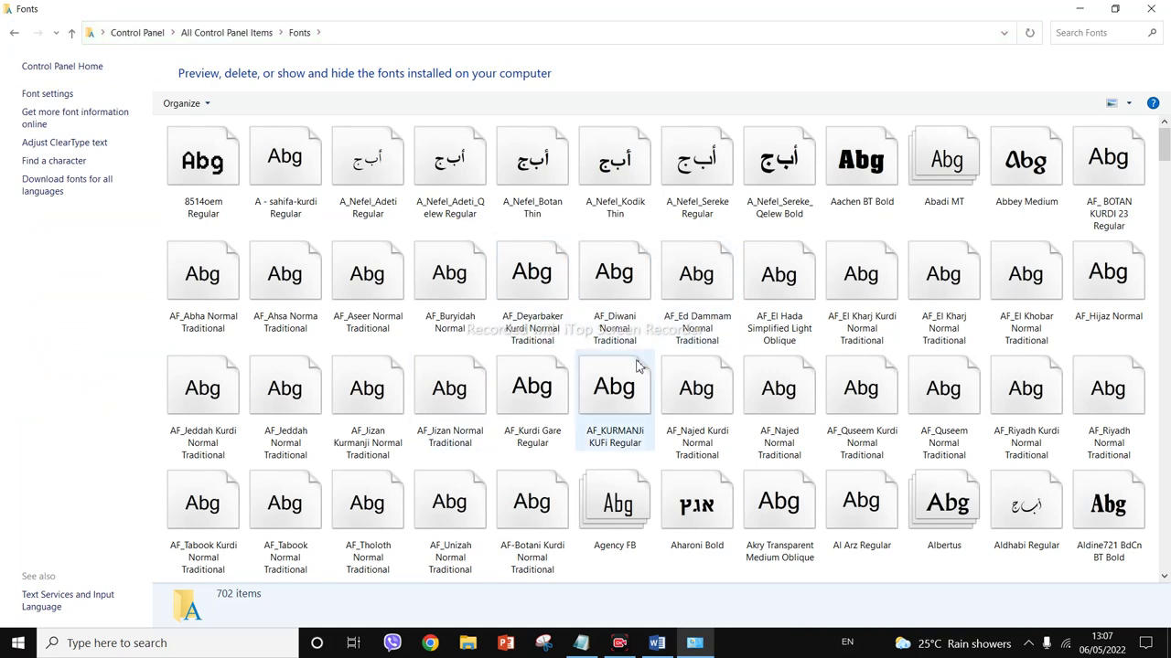
Step: Select the A_Nefel_Adeti_Qelew, A_Nefel_Botan and A_Nefel_Kodik fonts in the Fonts folder and copy them
drag(1166, 154, 1141, 139)
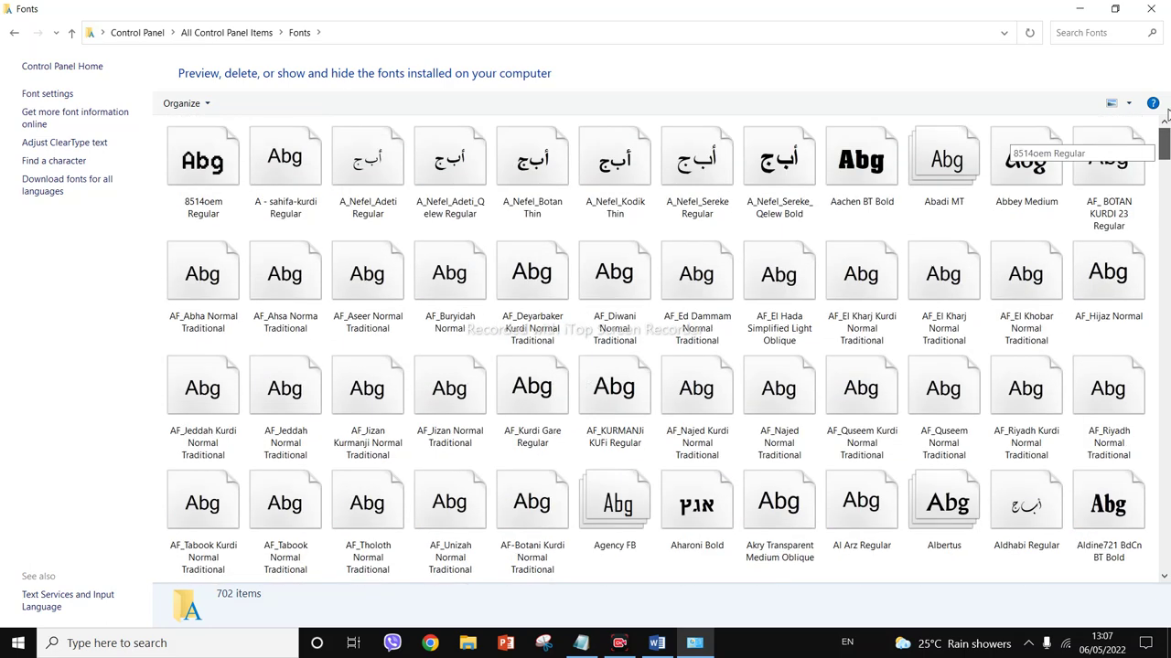
click(615, 180)
right_click(614, 180)
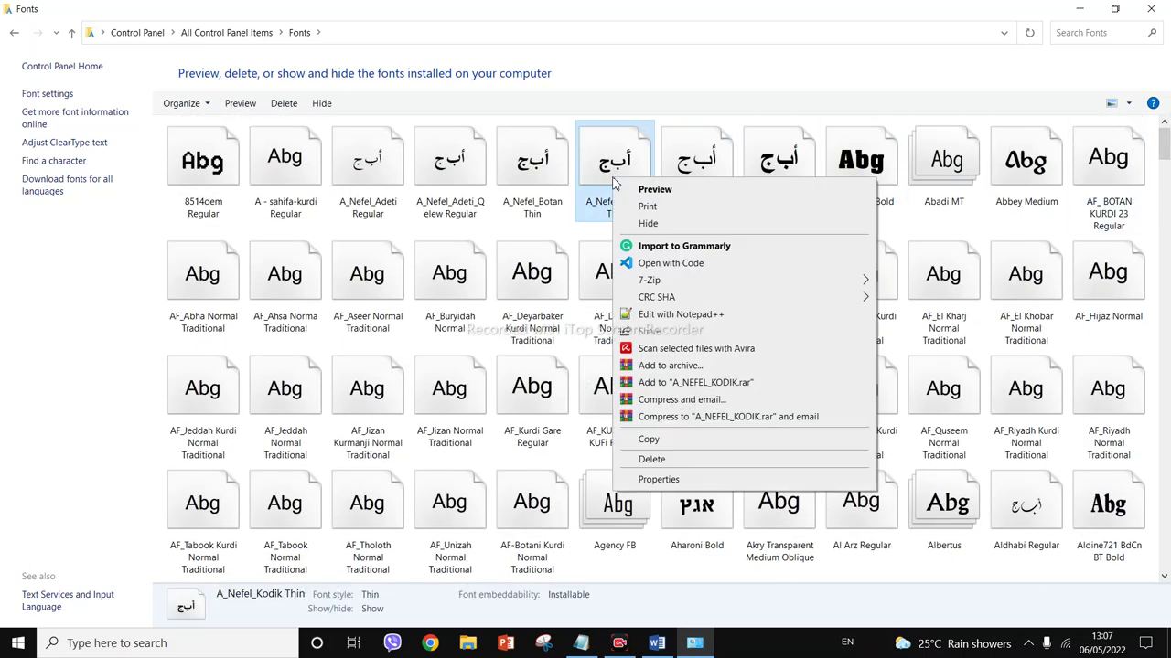
mouse_move(672, 279)
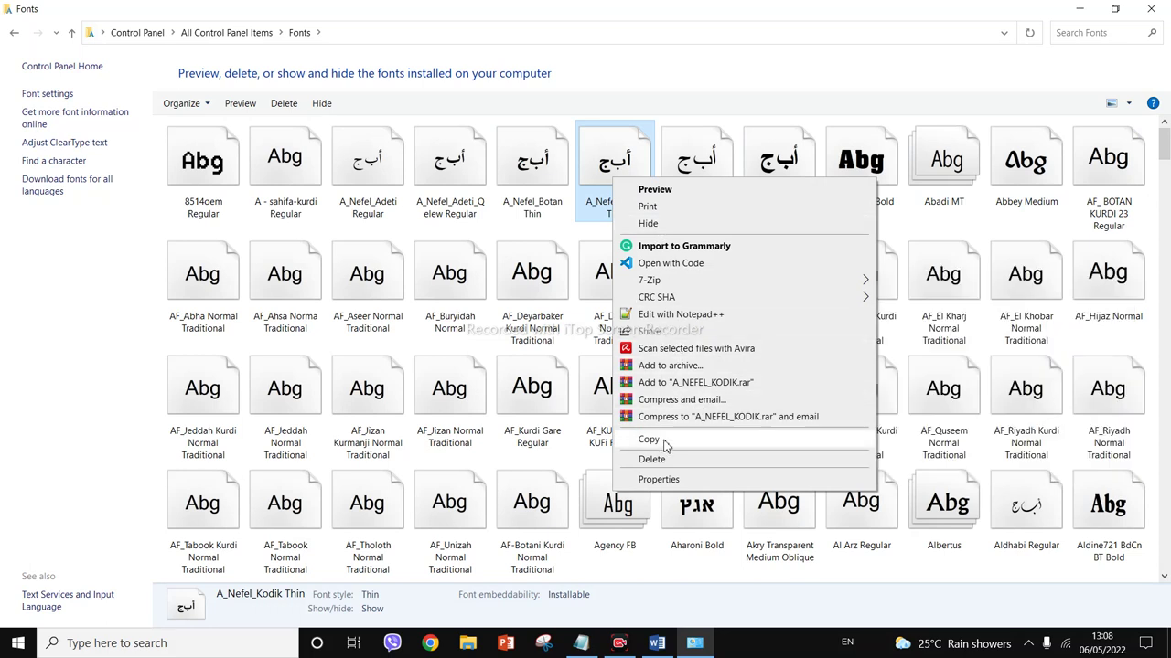
click(472, 163)
shift+click(614, 174)
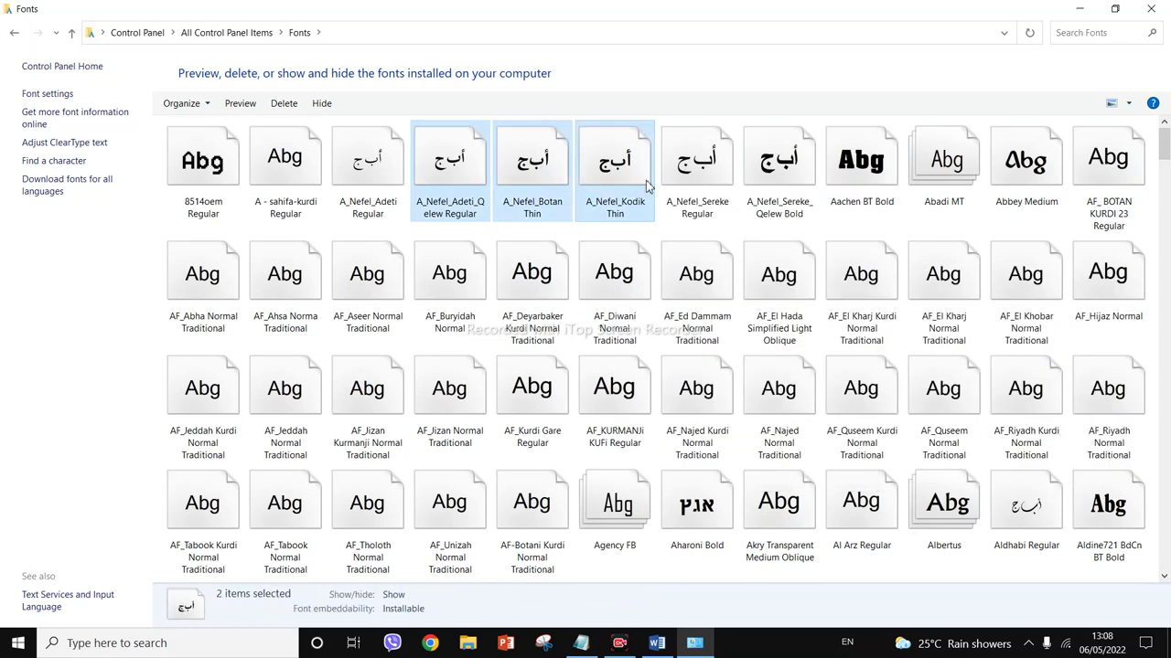
right_click(616, 180)
key(Escape)
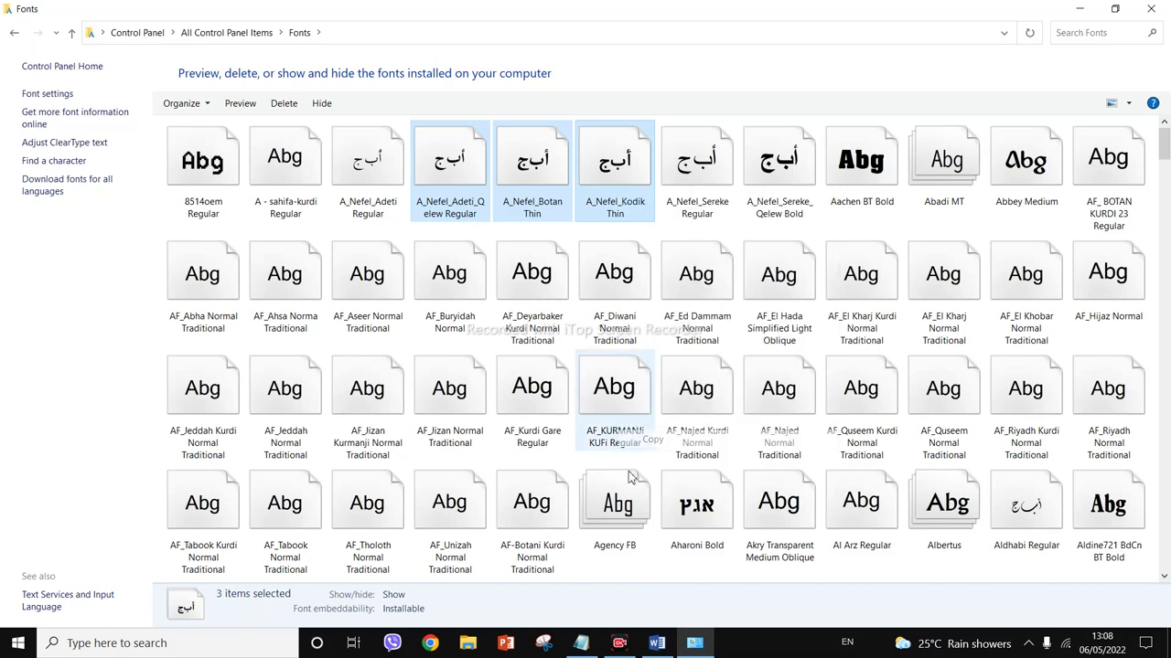
Step: Show the desktop and create a folder there, keeping the default name "New folder"
key(super+d)
right_click(503, 212)
mouse_move(608, 442)
click(737, 443)
key(Return)
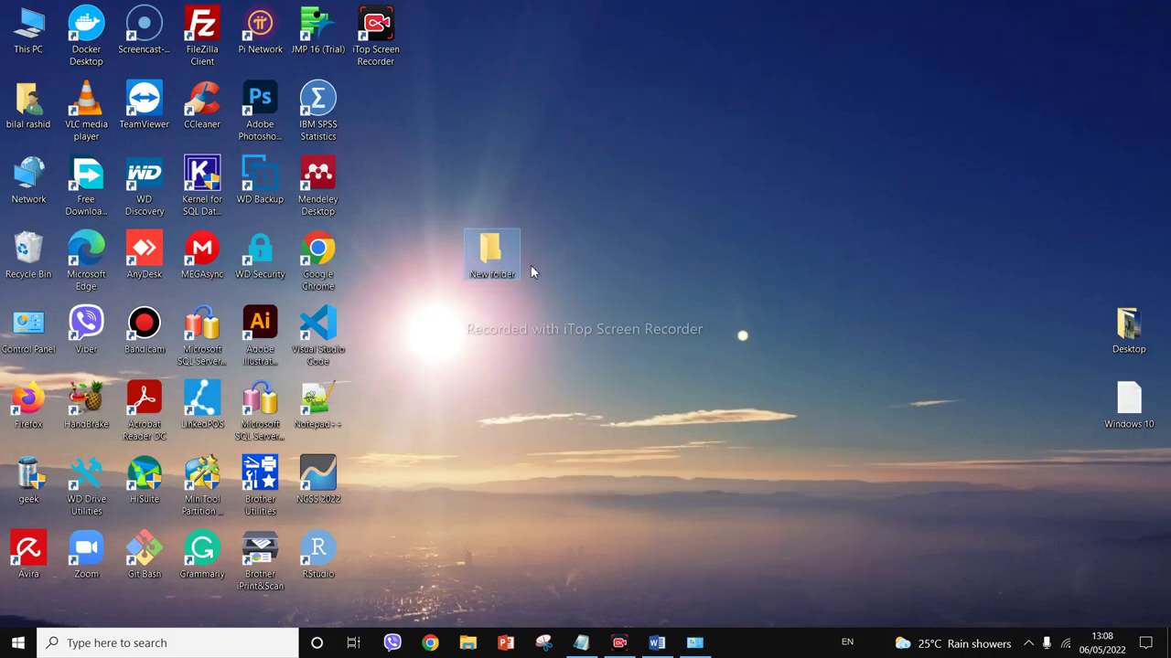
Step: Paste the three copied fonts into the new desktop folder and close its window
double_click(489, 265)
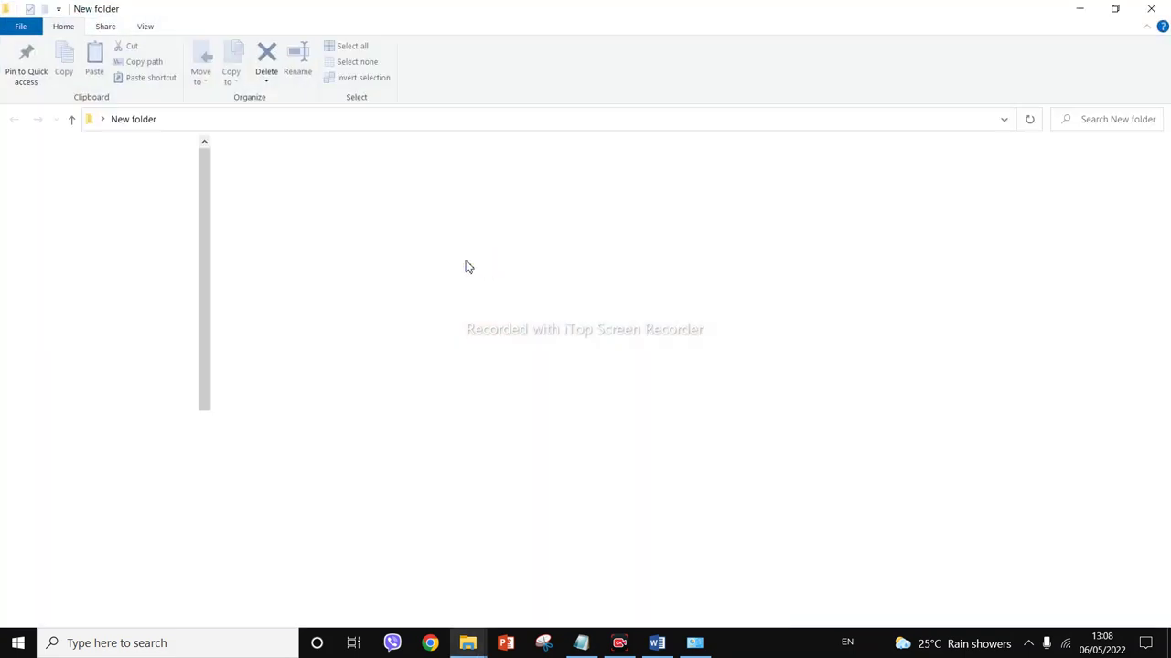
key(ctrl+v)
click(457, 309)
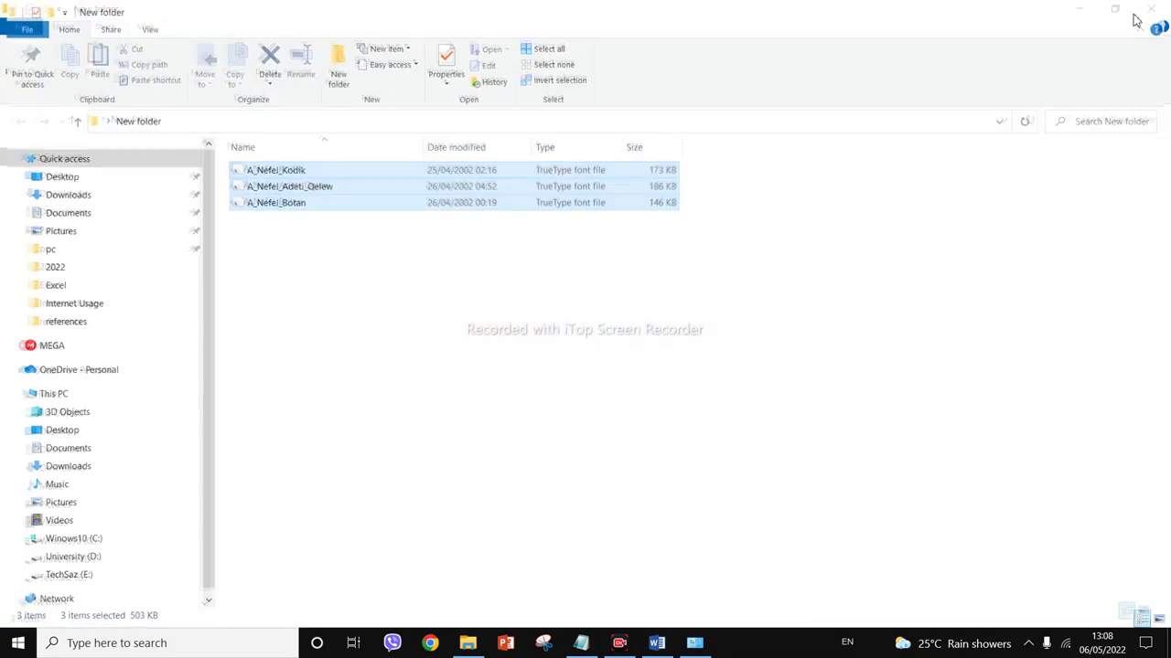
click(1150, 8)
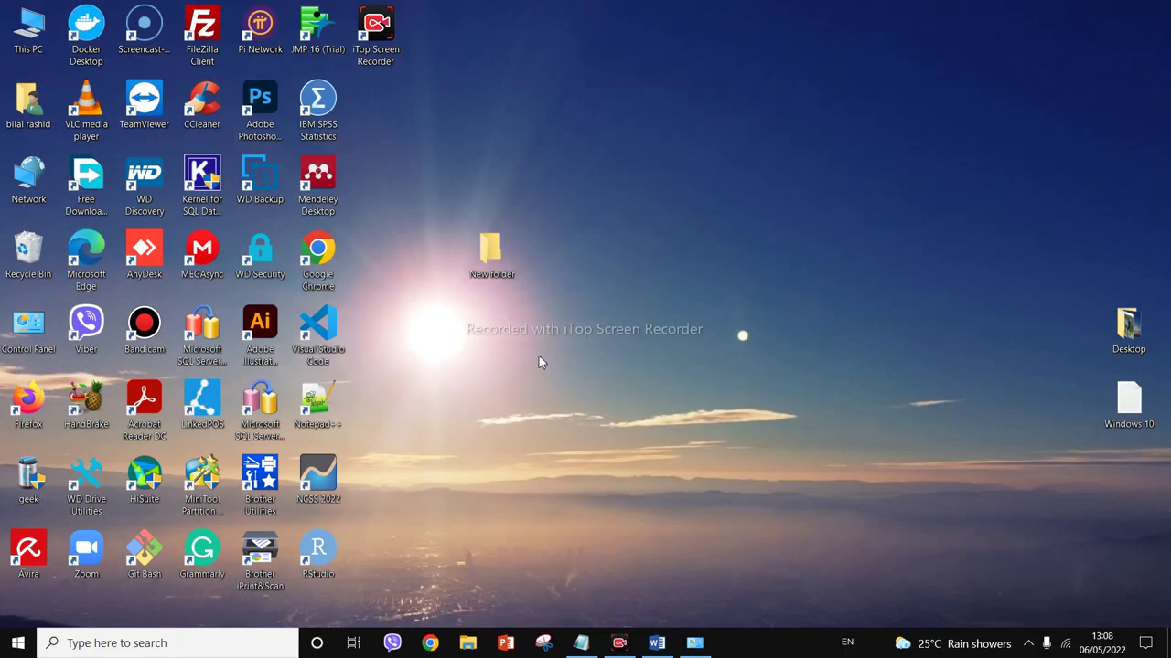
Step: Check the font files inside the desktop's New folder, then return to the Control Panel Fonts window and clear its selection
double_click(482, 257)
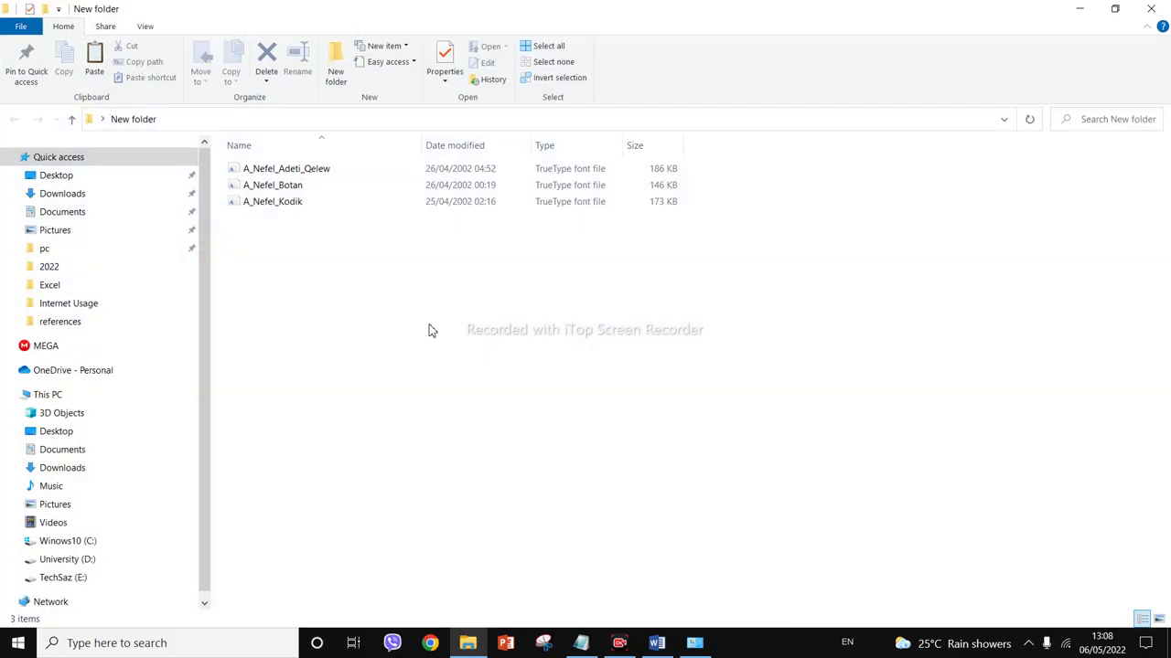
key(ctrl+a)
click(291, 332)
click(1150, 9)
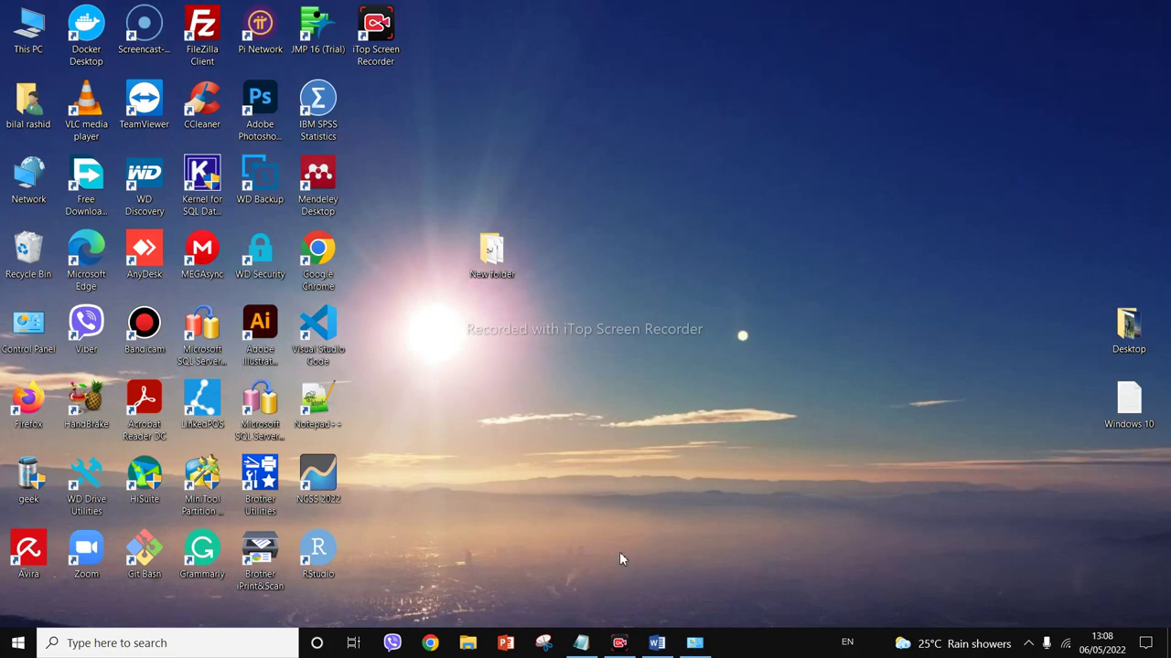
click(694, 642)
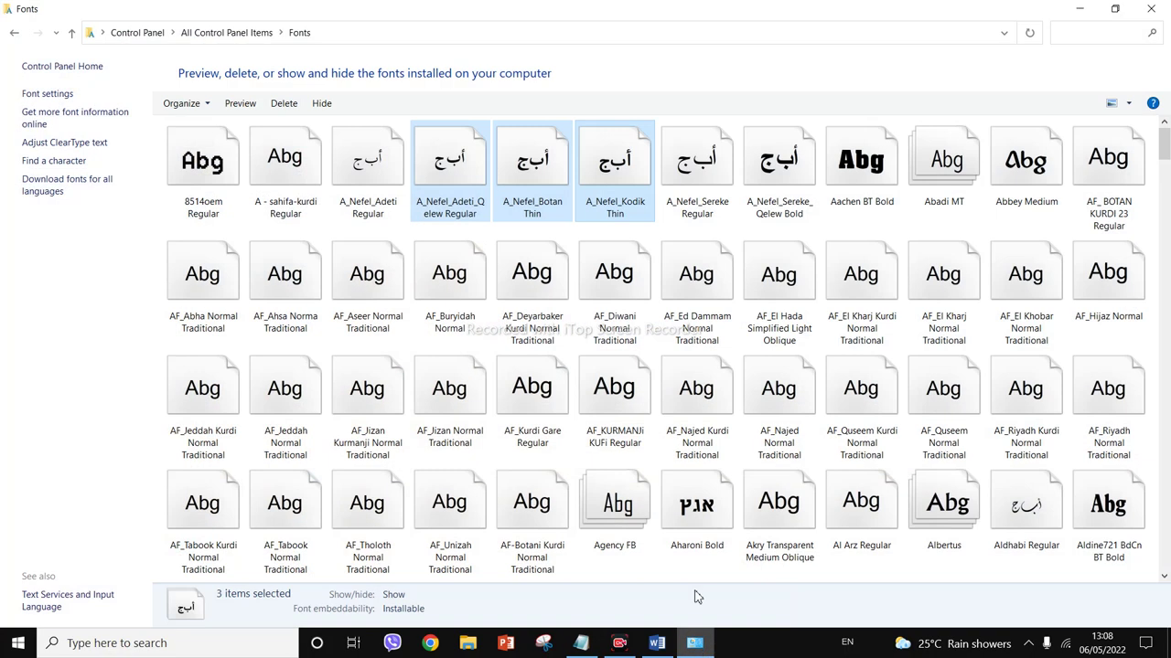
click(663, 226)
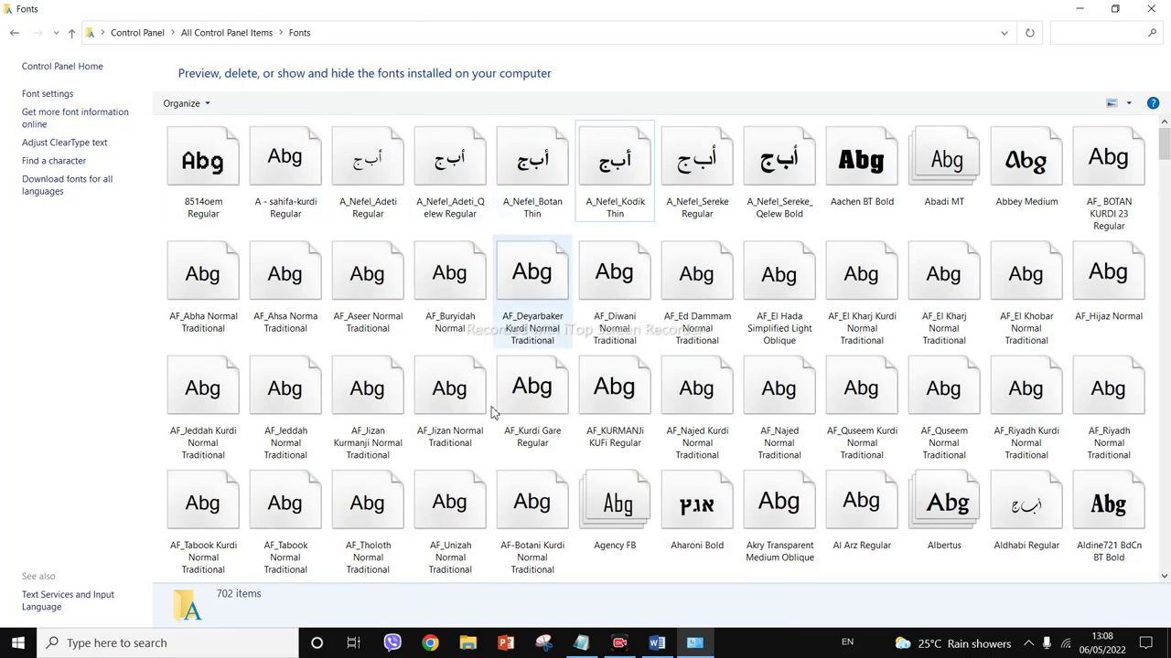
Step: Reopen the desktop's New folder and copy all three font files in it
key(super+d)
double_click(494, 261)
drag(294, 295, 293, 161)
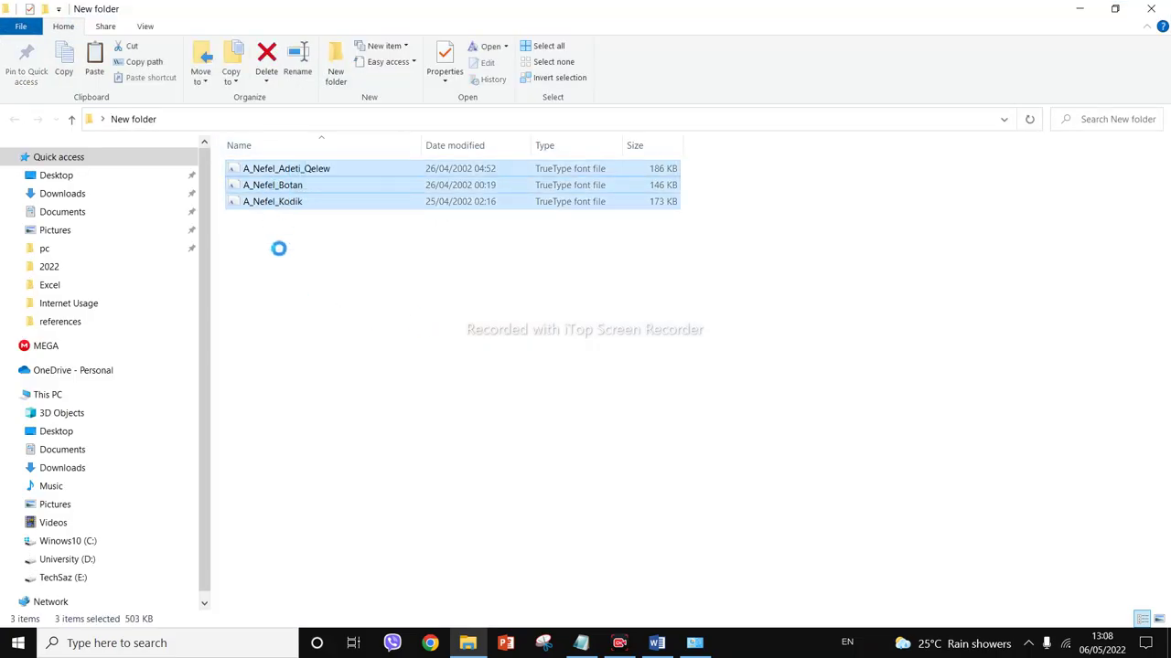
right_click(272, 185)
click(329, 533)
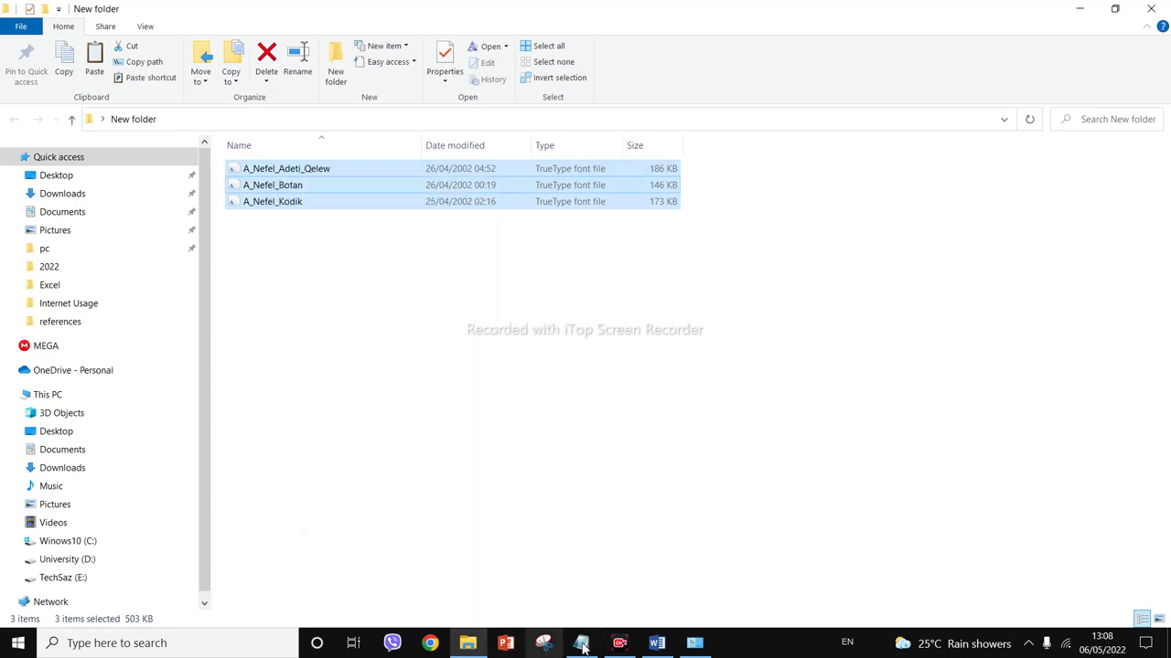
Step: Try to paste the copied font files into the Control Panel Fonts folder and look through its font list
click(703, 648)
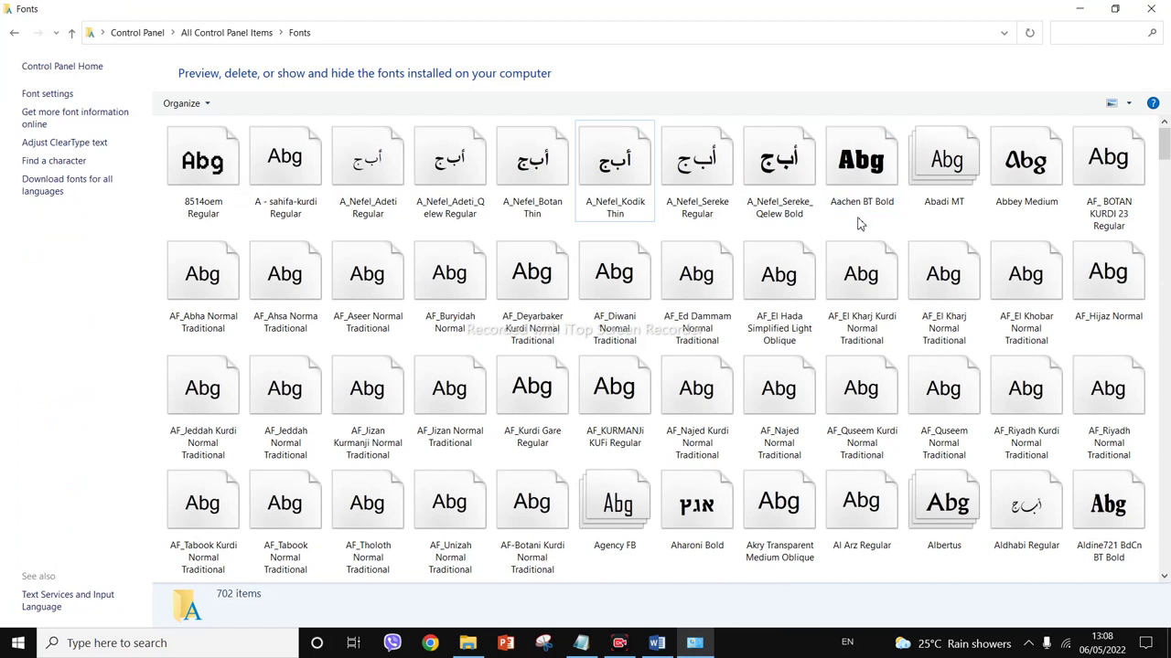
right_click(826, 232)
click(851, 315)
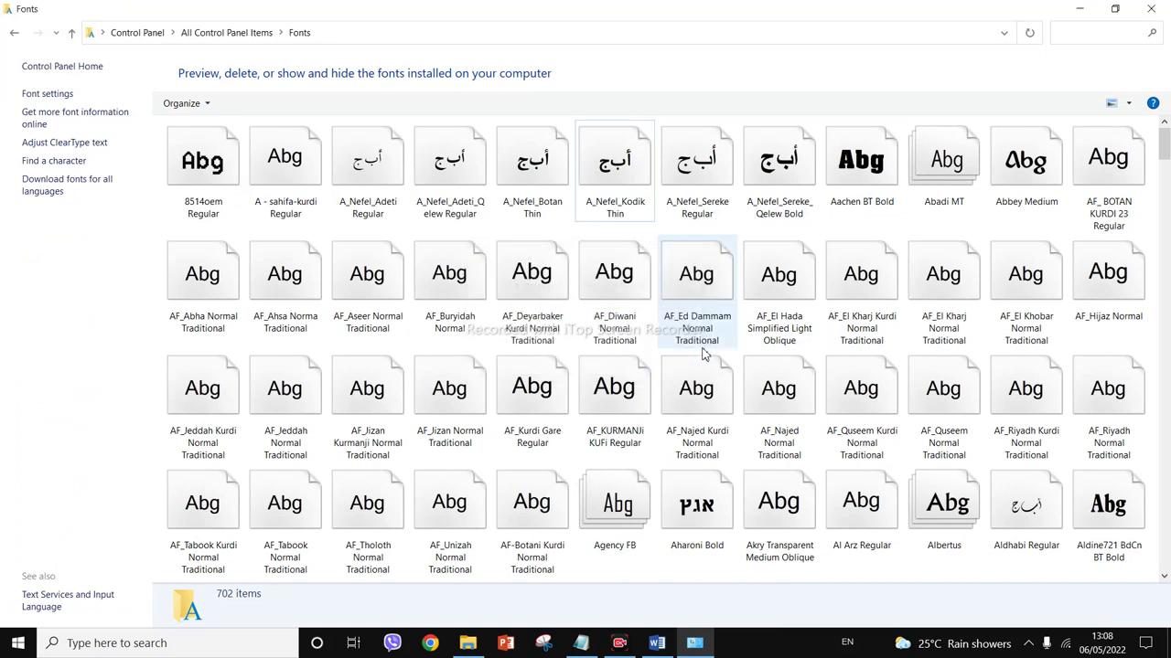
scroll(771, 270, down, 10)
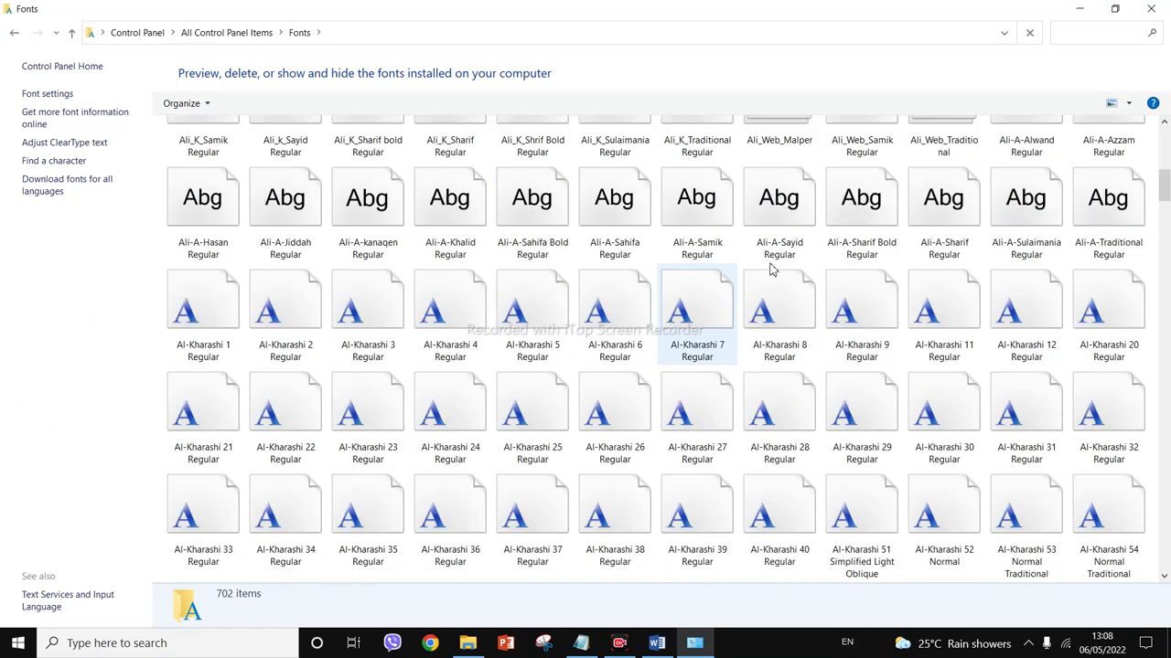
Step: Switch to Word, view the list of available fonts, and deselect the word "Hello"
key(alt+Tab)
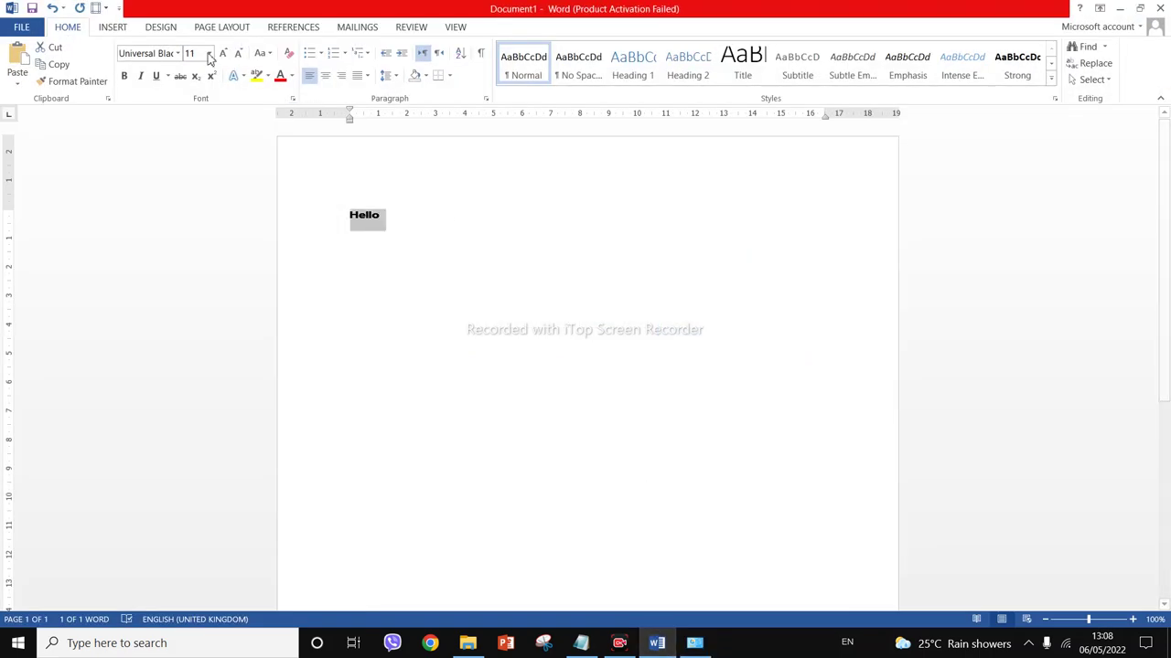
click(178, 53)
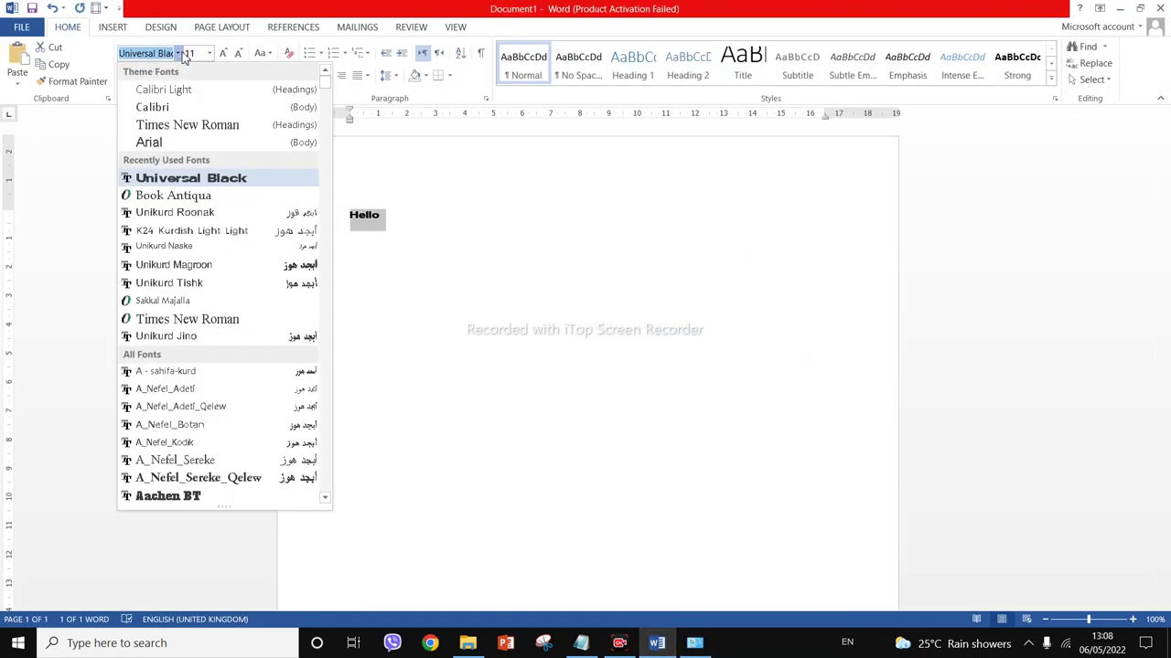
click(606, 192)
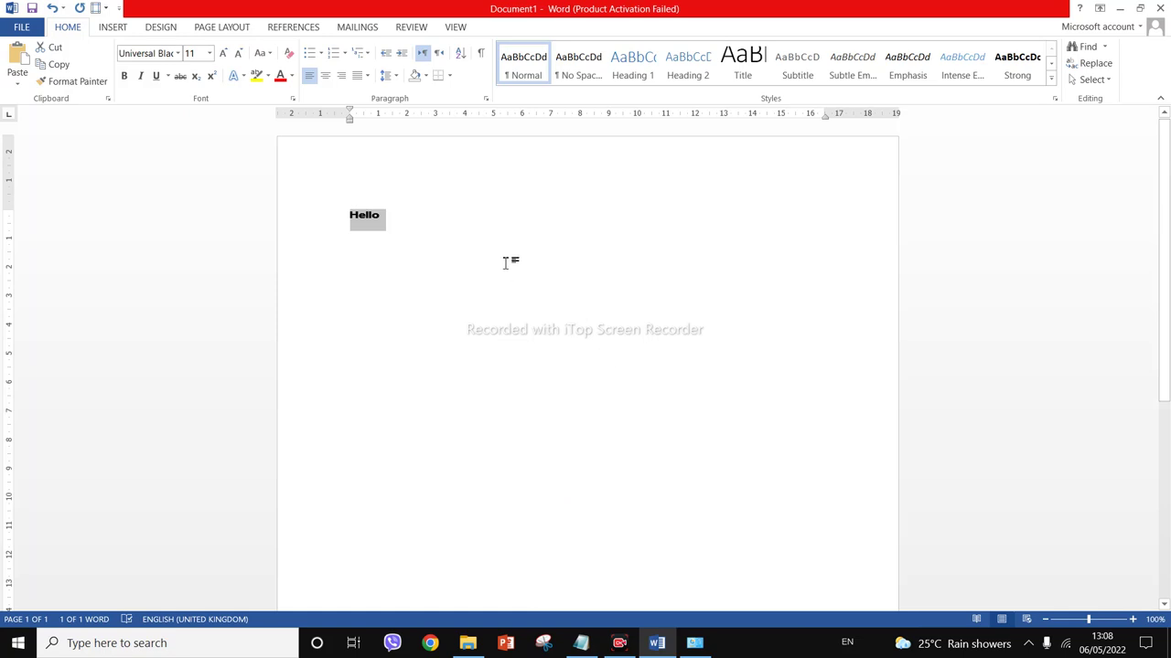
click(448, 242)
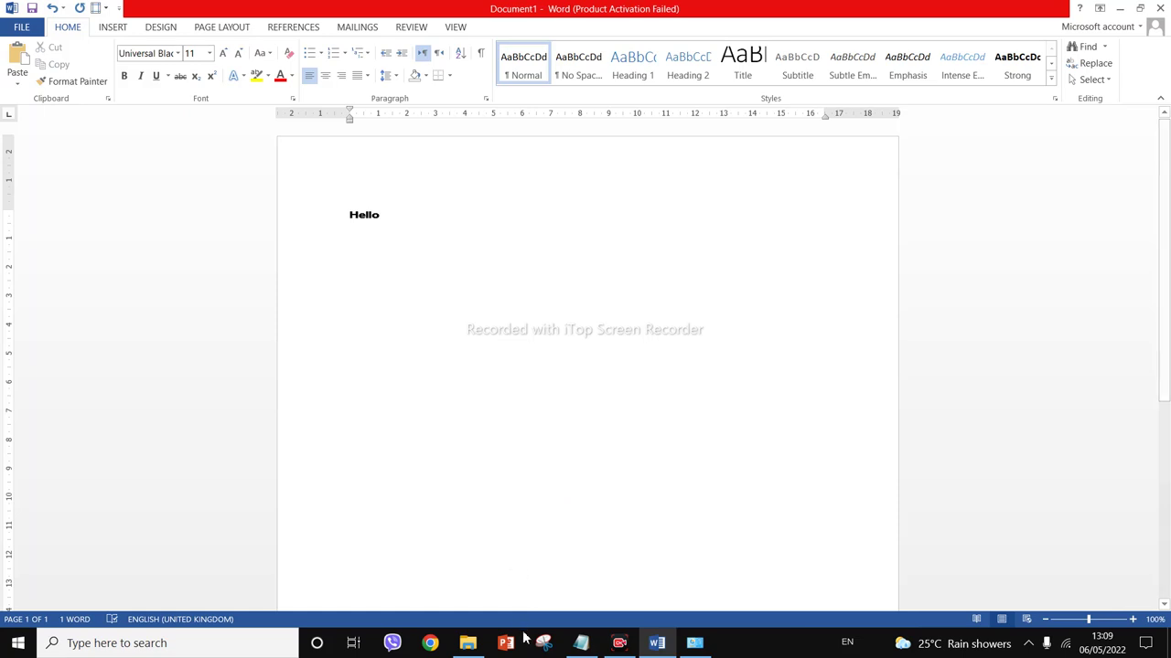
Step: Open Chrome, search Google for "Unikurd font", and open the Kurdfonts download page for Unikurd Jino
click(430, 643)
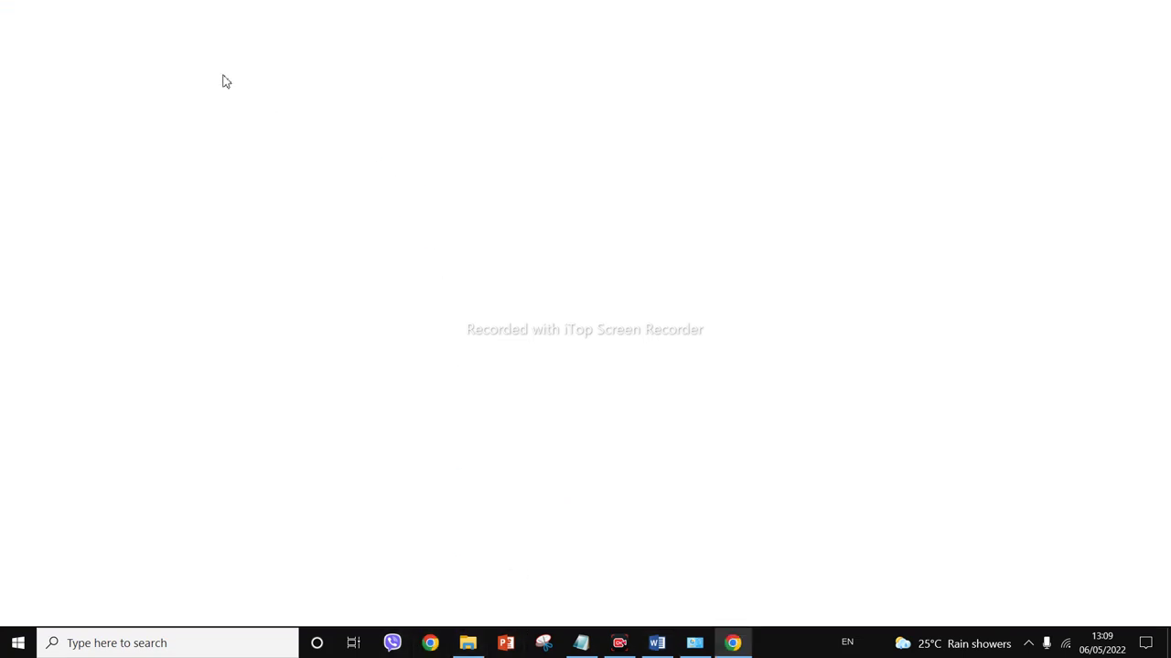
text(U)
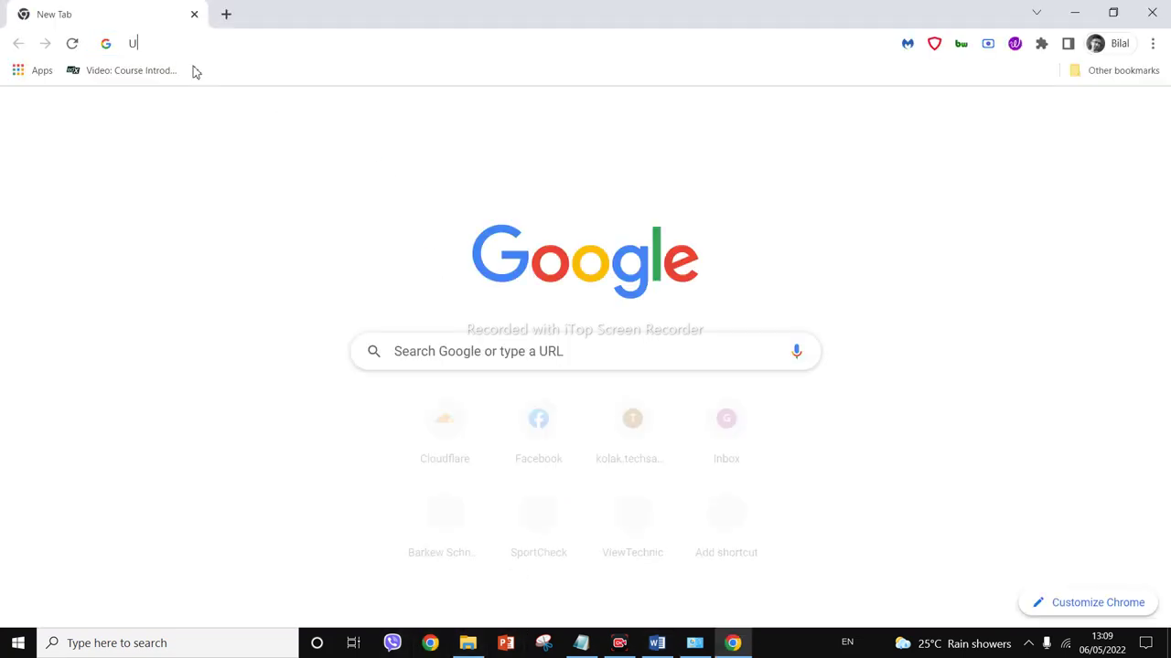
text(nikurd)
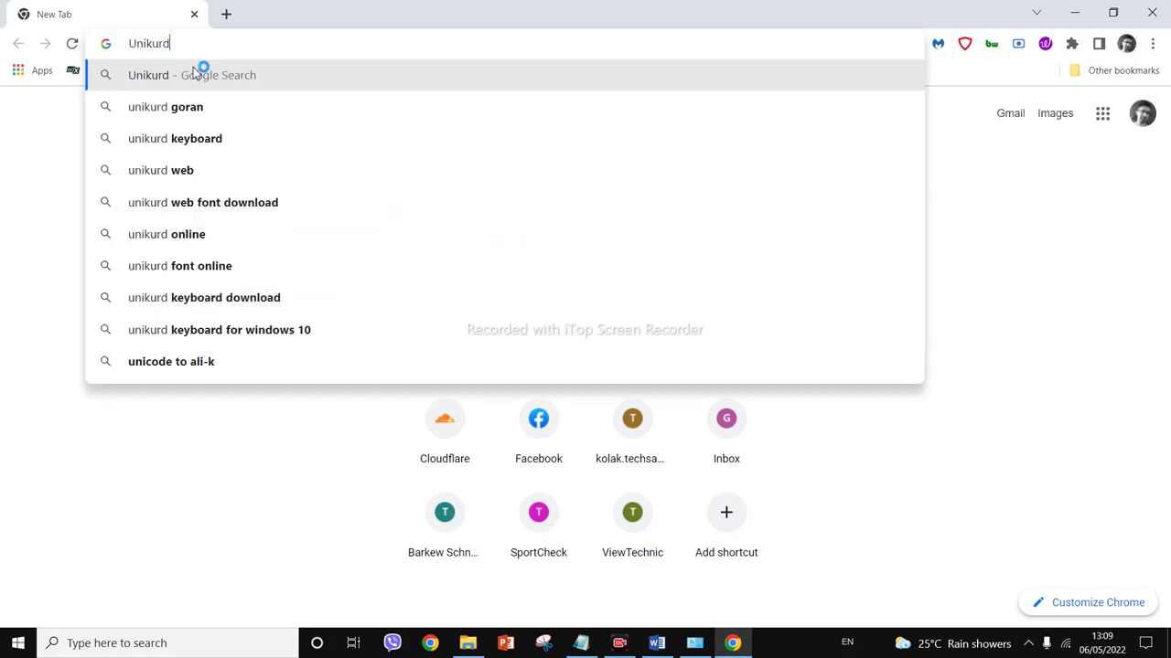
text( font)
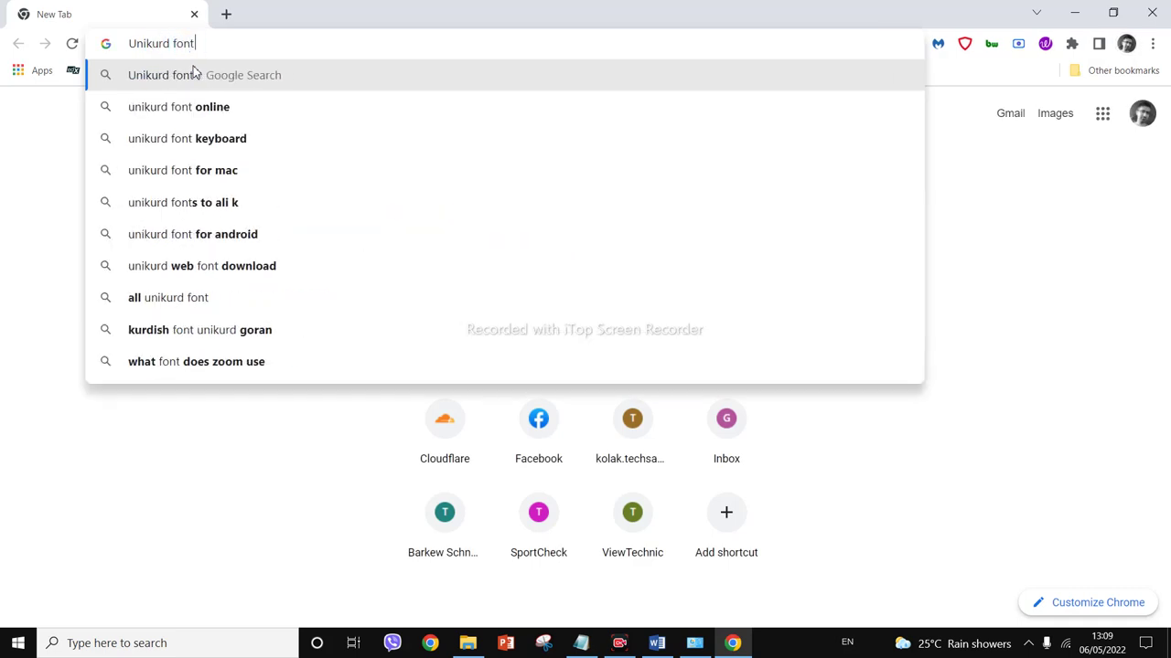
key(Return)
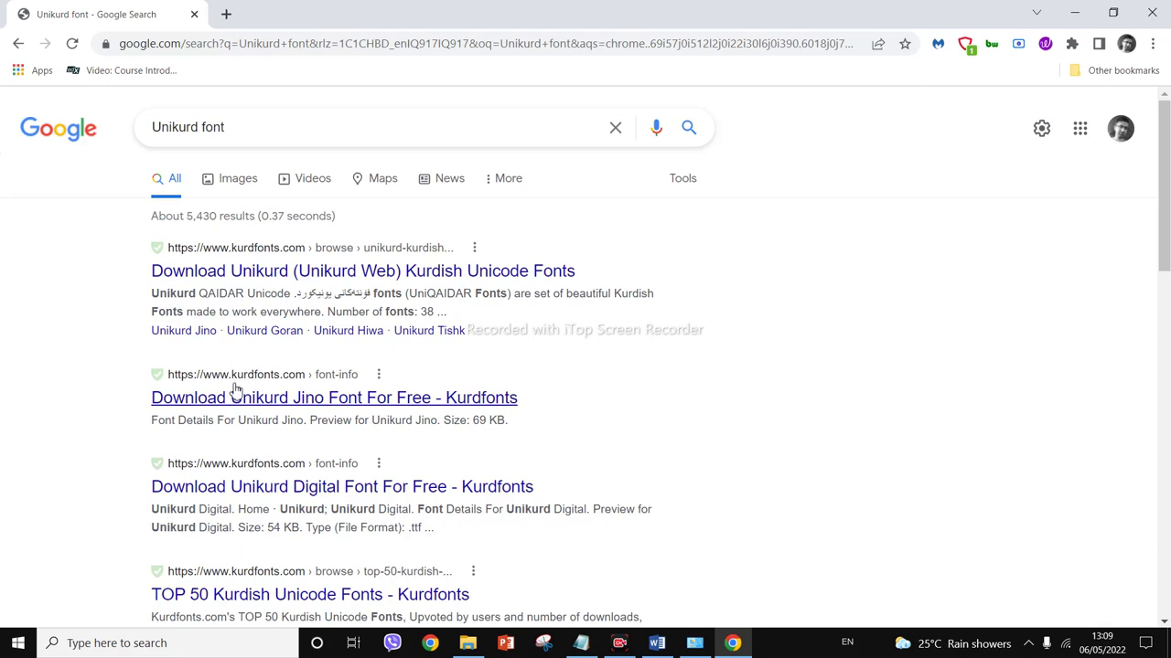
click(293, 406)
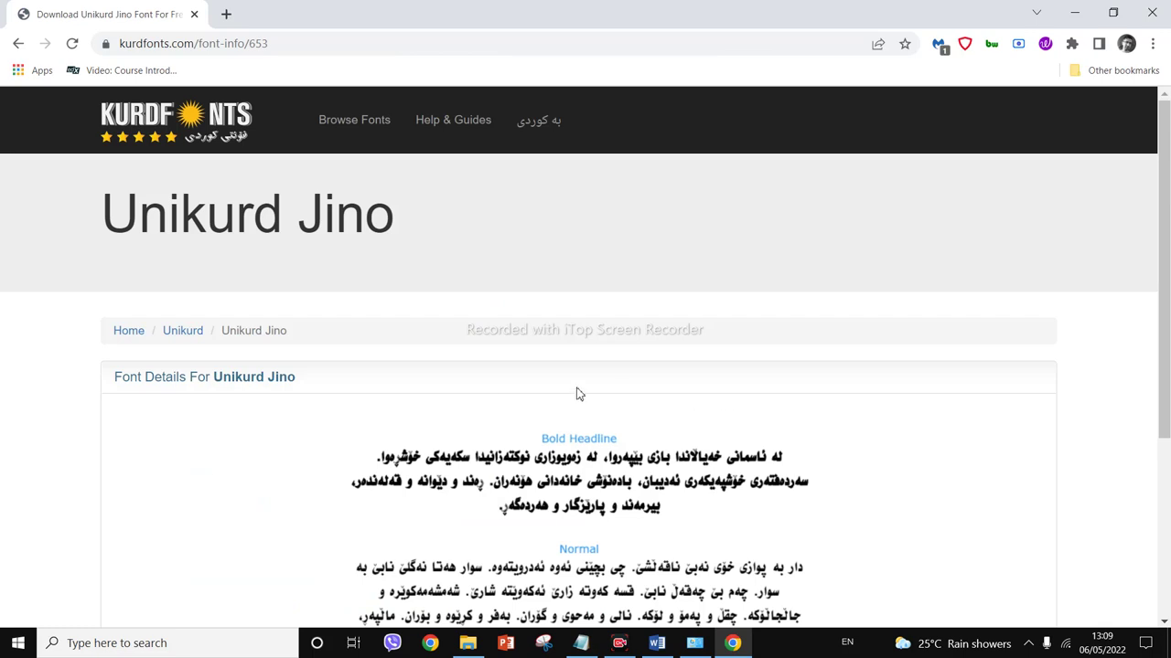
Step: Download the Unikurd Jino font and look through the site's font categories
scroll(577, 394, down, 3)
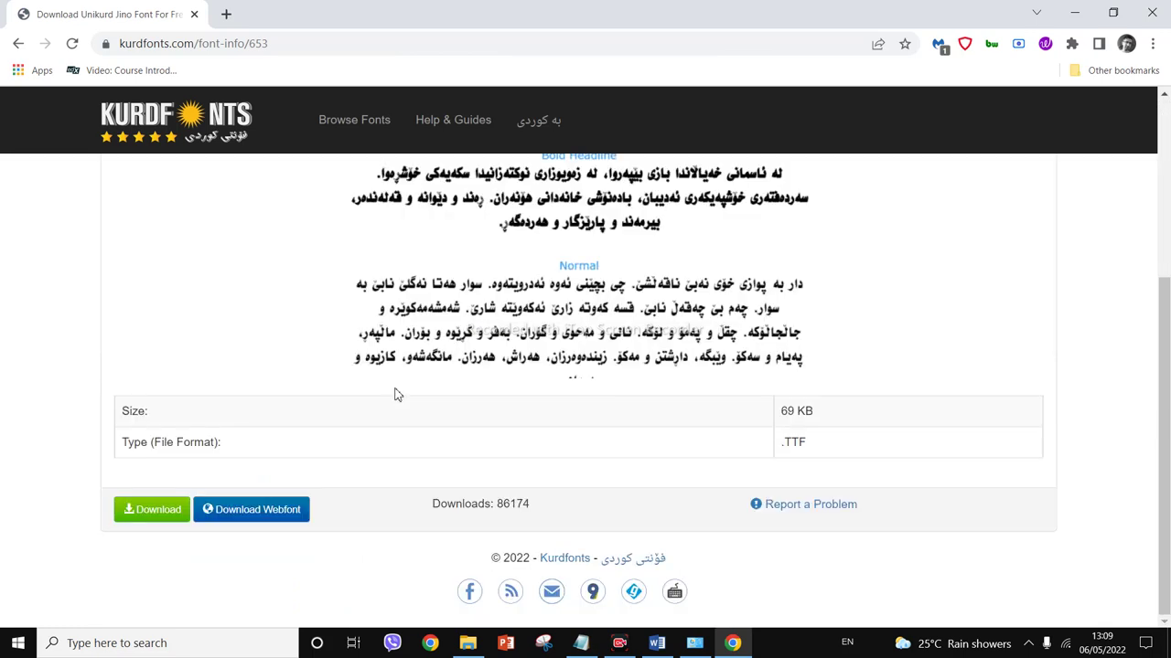
click(137, 517)
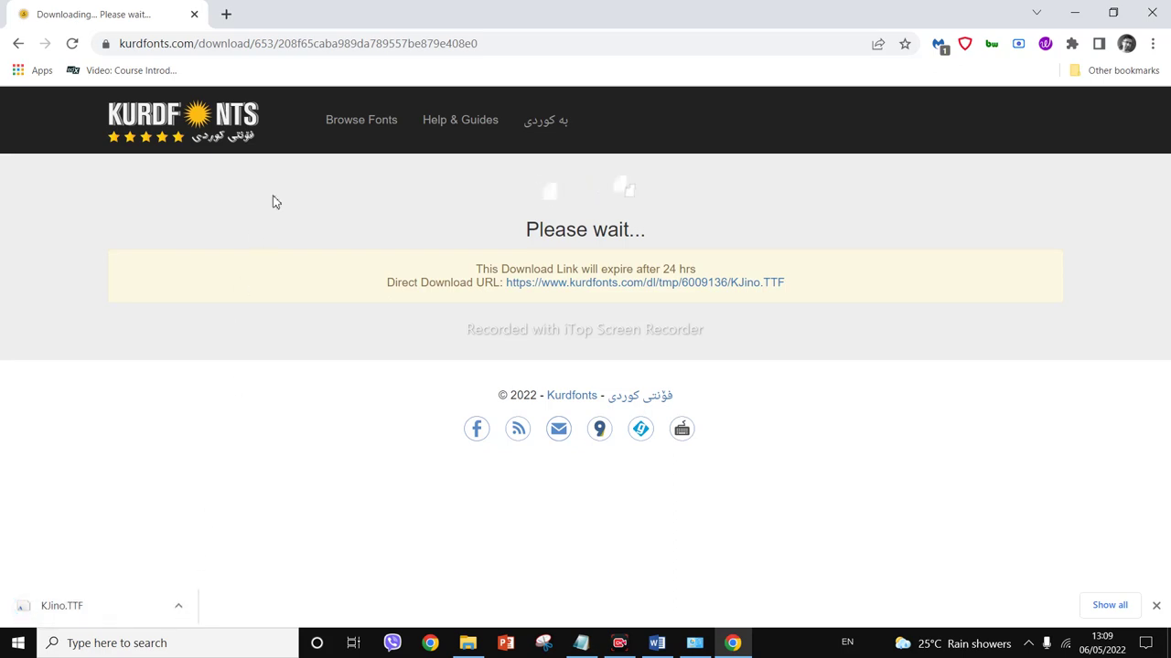
click(351, 131)
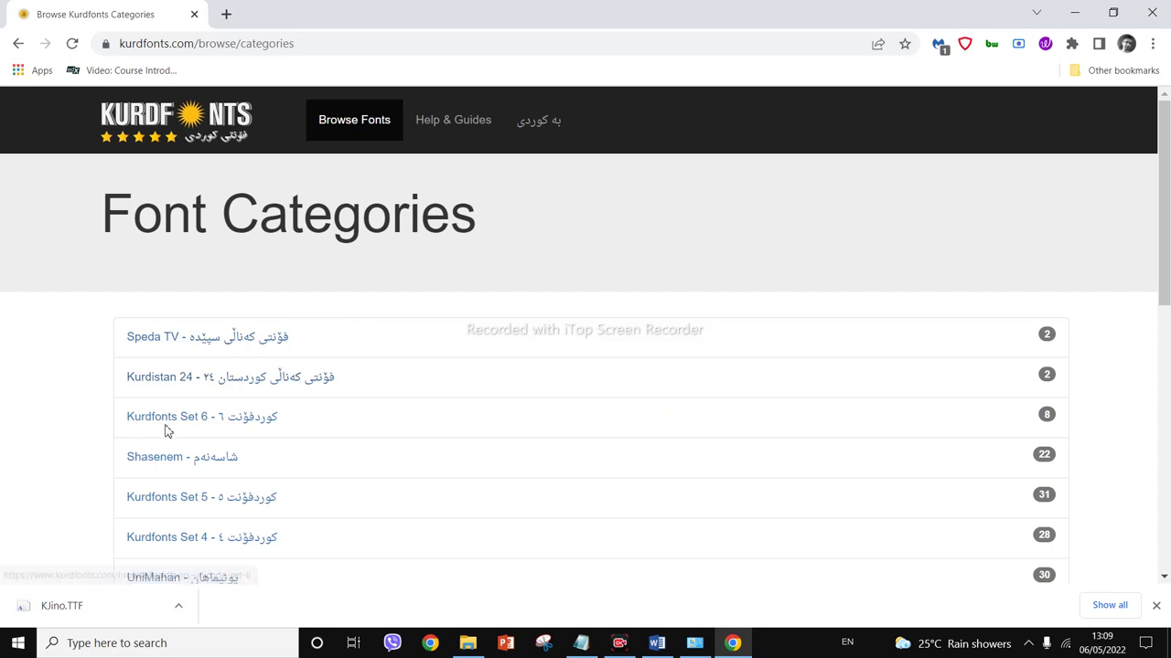
scroll(169, 434, down, 2)
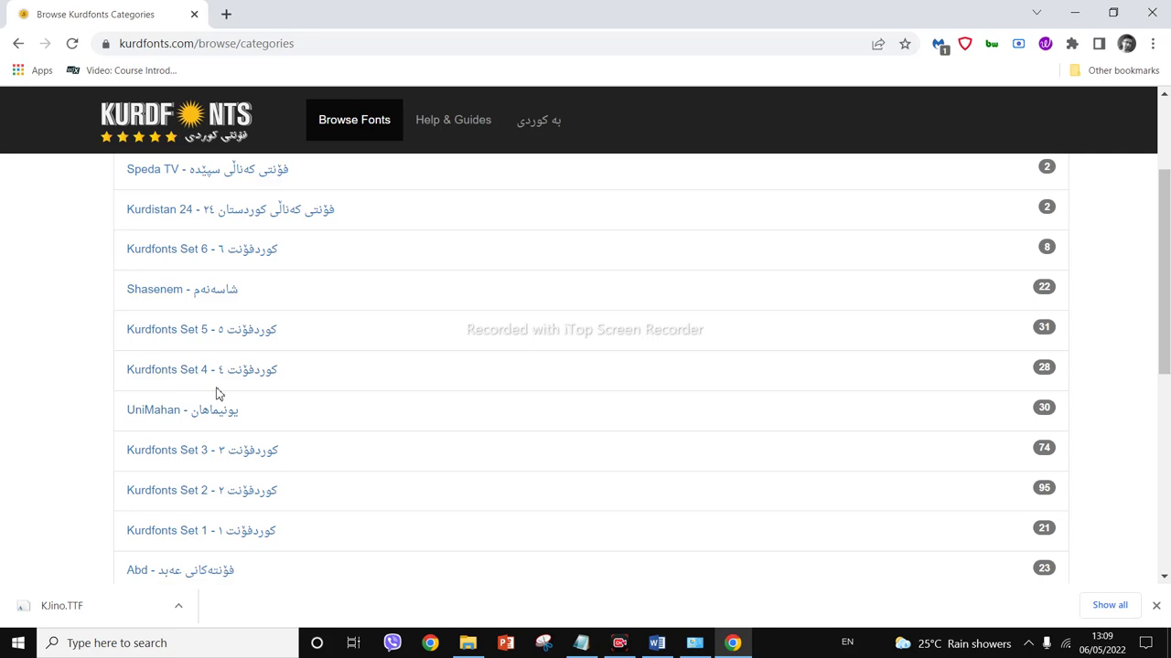
scroll(228, 403, up, 2)
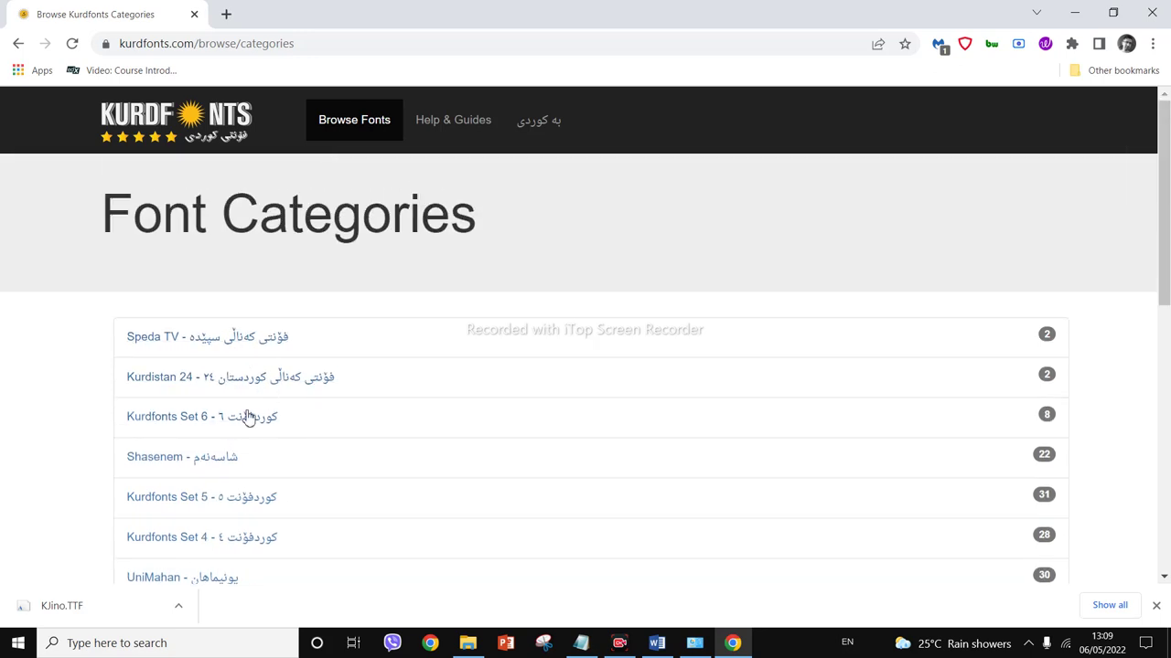
Step: Open the Kurdfonts Set 6 category and download the Peshang Des 4 Bold font
click(241, 422)
scroll(473, 384, down, 4)
scroll(469, 388, up, 4)
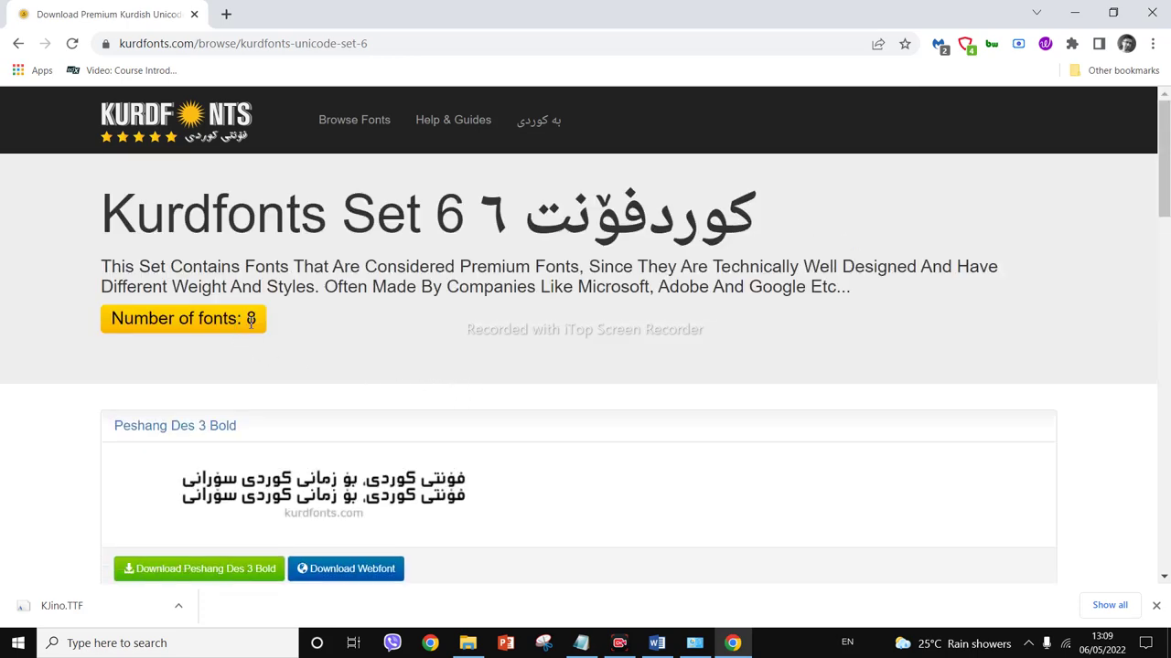
drag(115, 319, 339, 370)
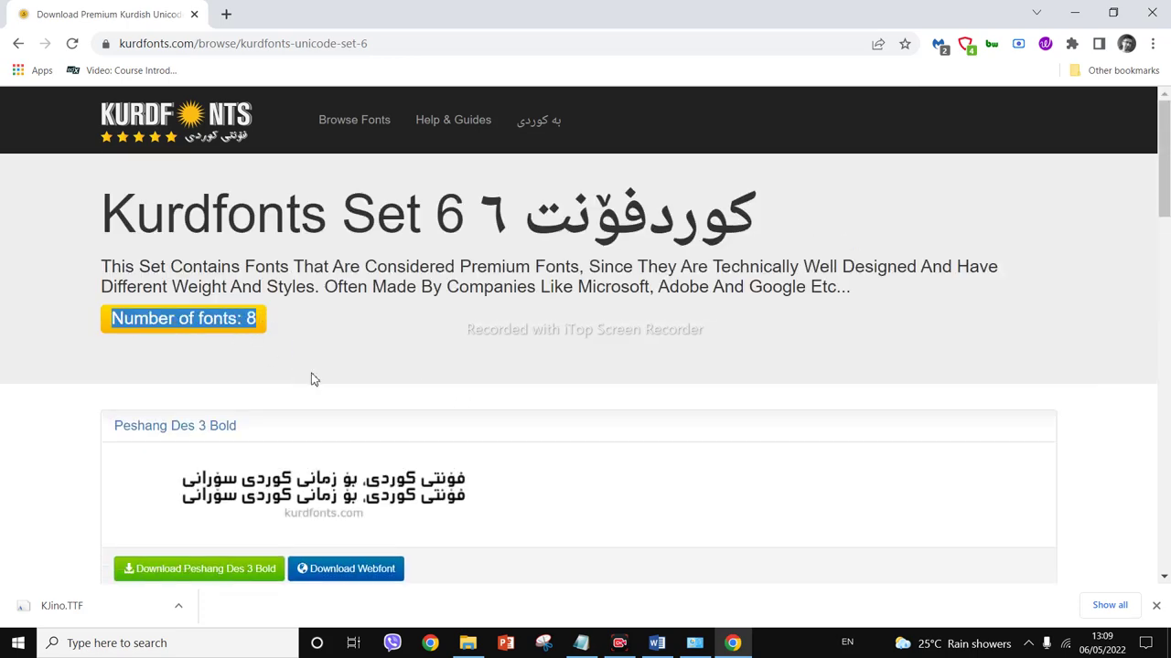
scroll(311, 380, down, 6)
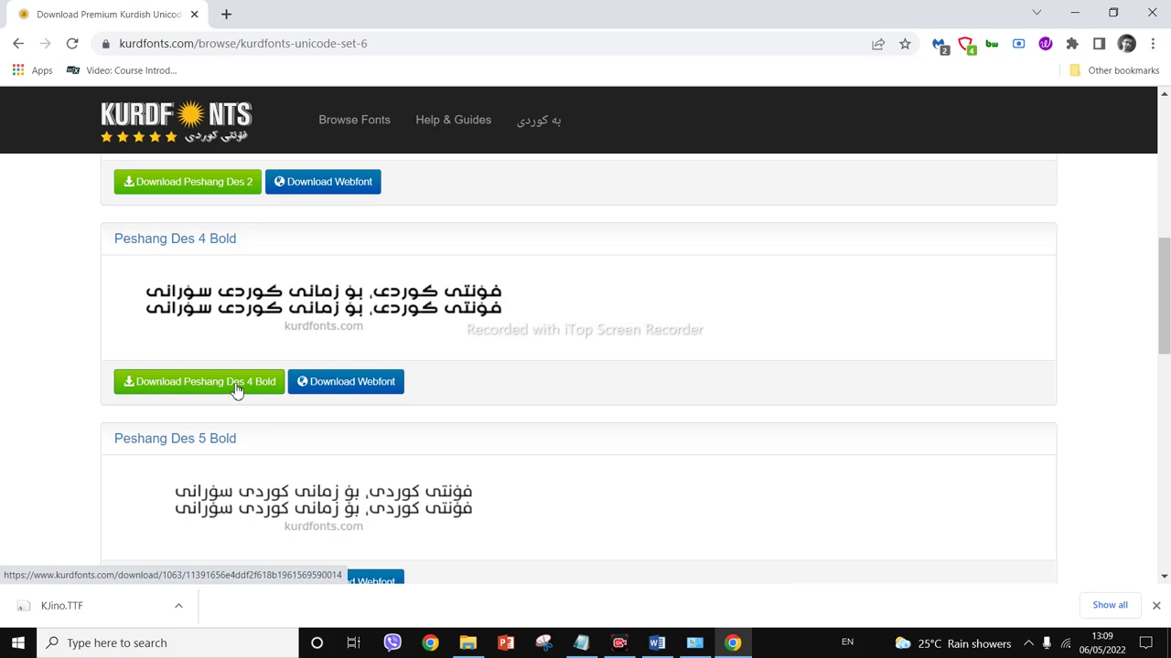
click(219, 384)
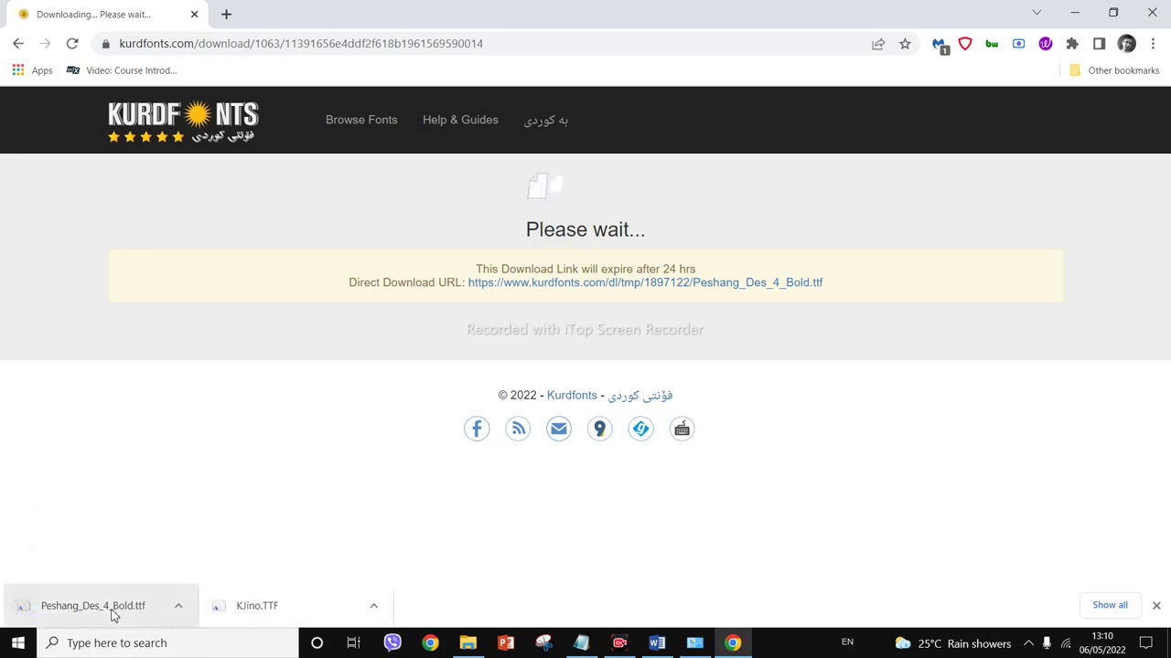
Step: Show the downloaded KJino.TTF in its folder and copy it together with Peshang_Des_4_Bold
click(377, 607)
click(429, 616)
click(384, 605)
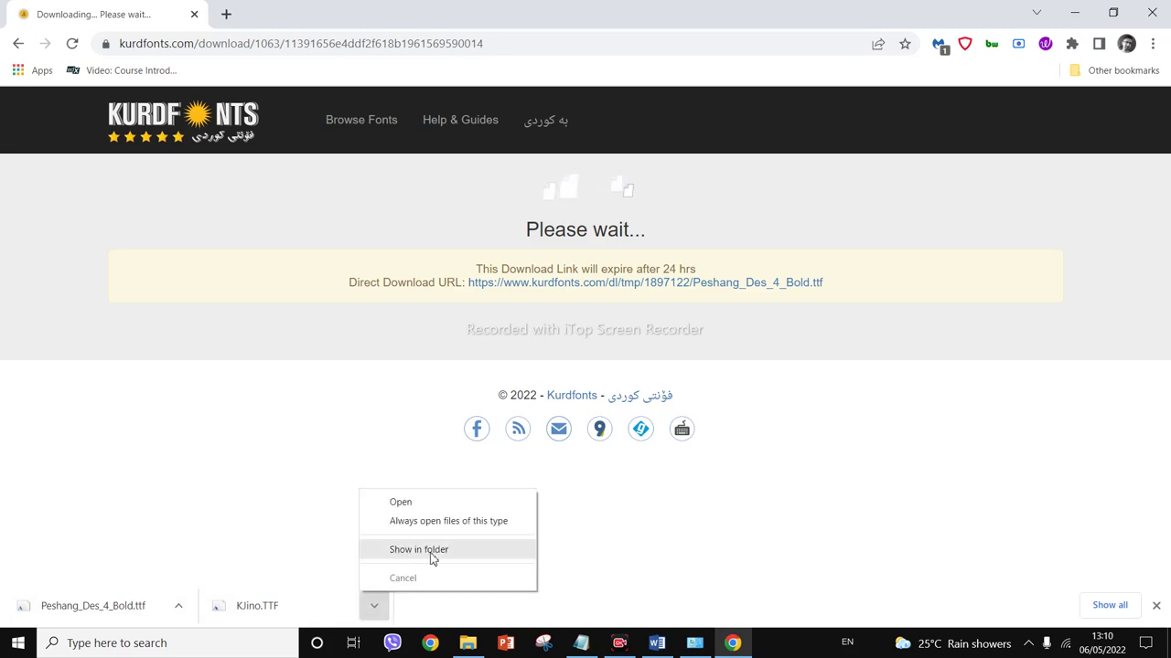
click(470, 551)
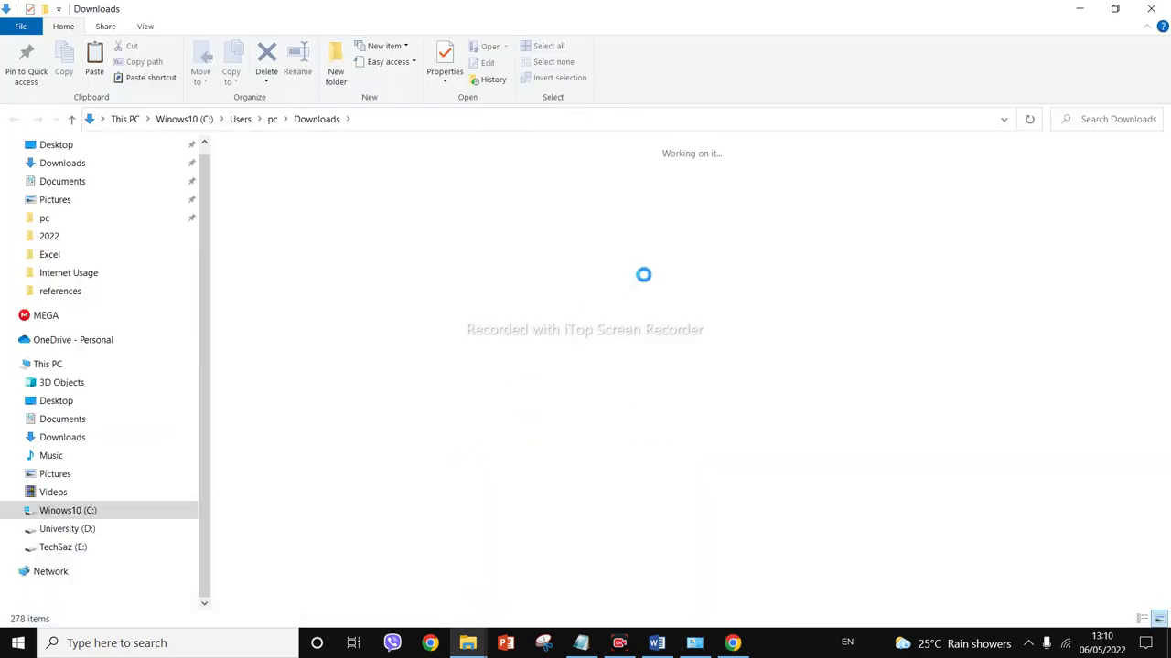
click(269, 217)
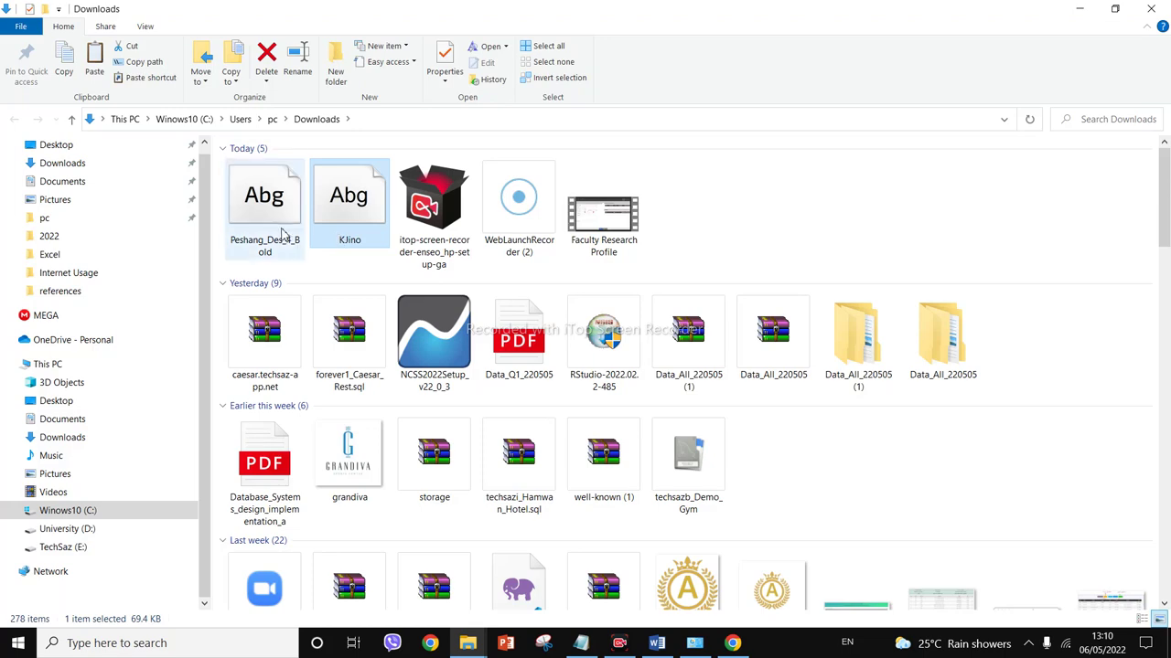
ctrl+click(341, 216)
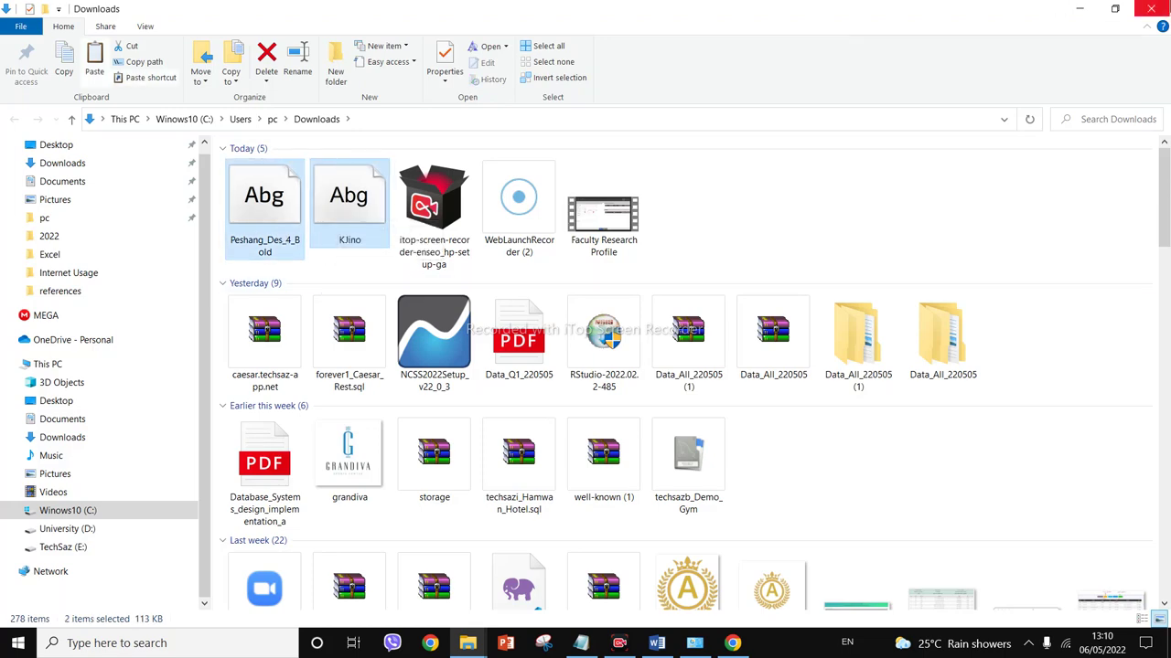
Step: Close the Downloads window and paste the copied font files into the Control Panel Fonts folder
click(1150, 8)
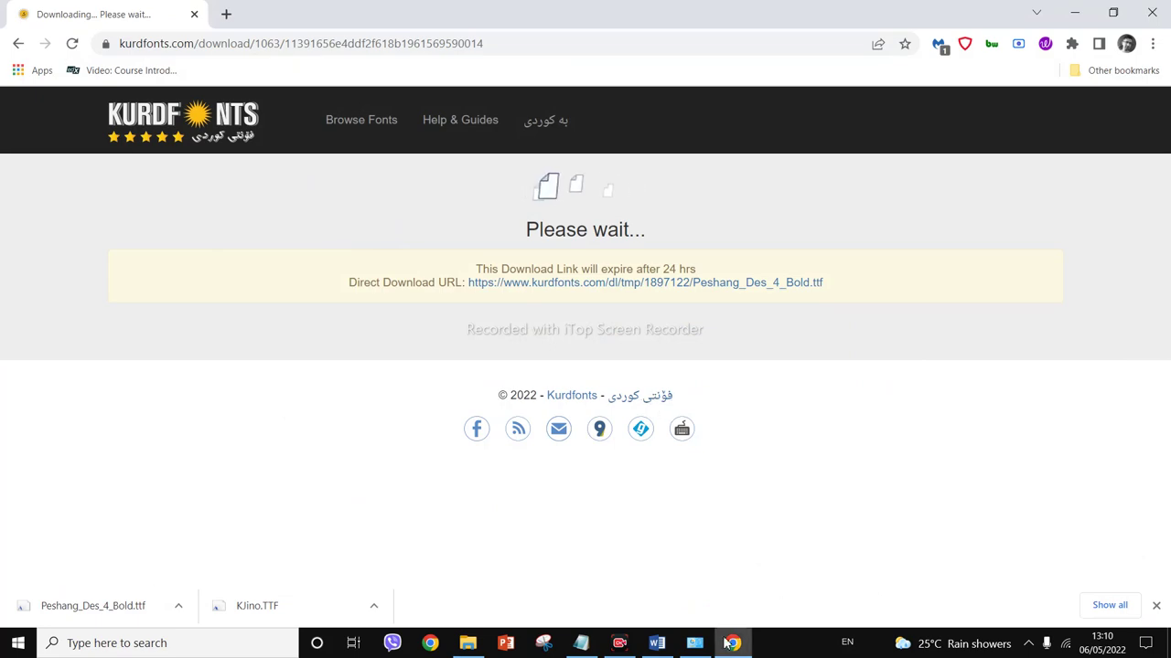
key(alt+Tab)
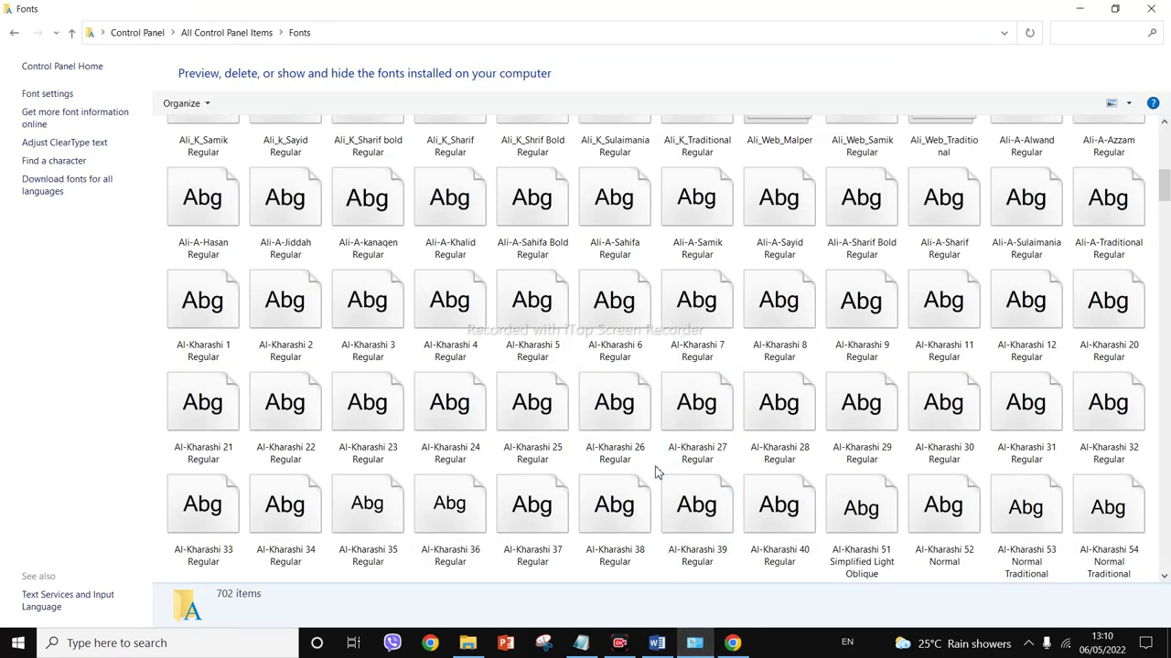
click(622, 332)
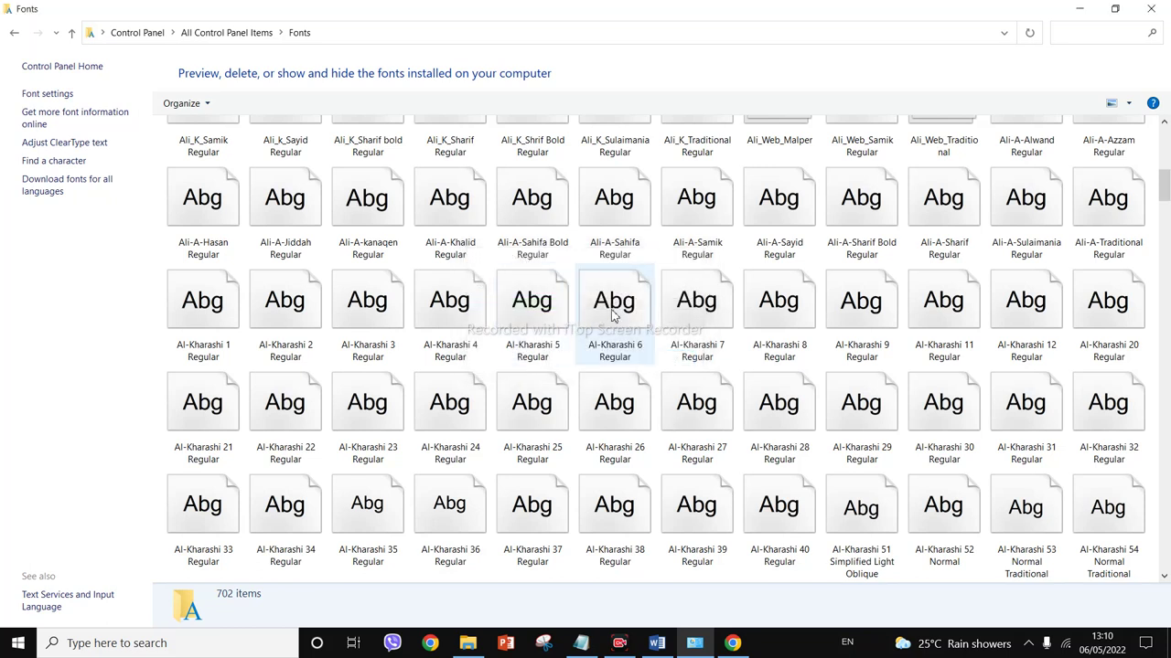
Step: Switch to Word and look through the Unikurd fonts in its font list
click(656, 643)
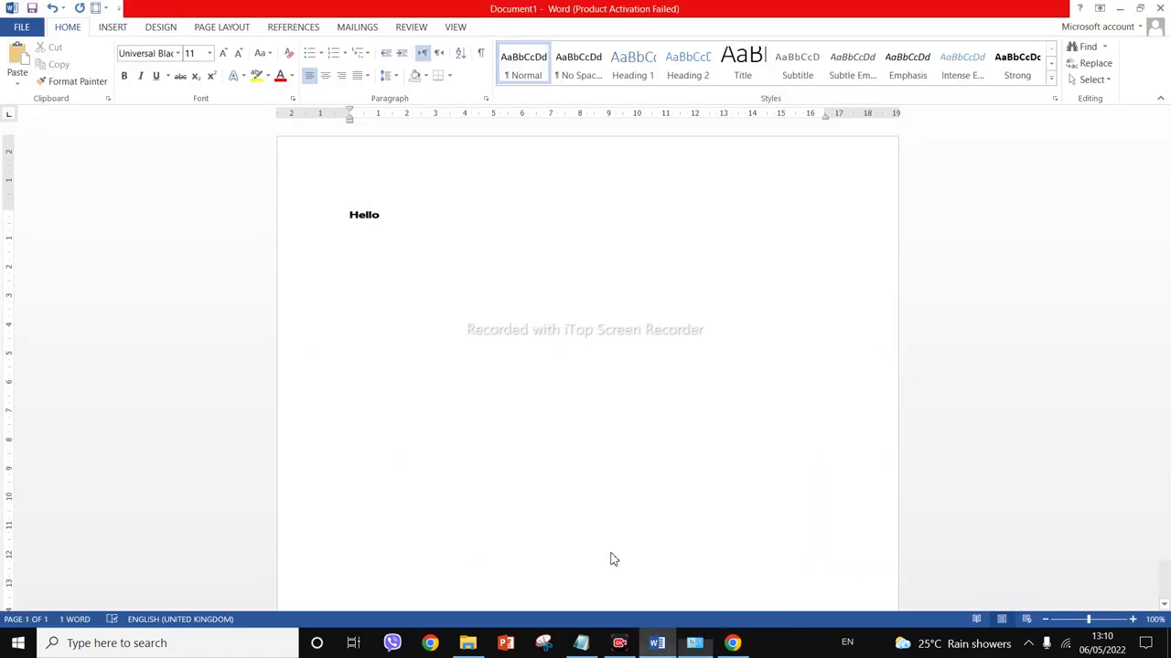
click(179, 53)
drag(331, 85, 327, 462)
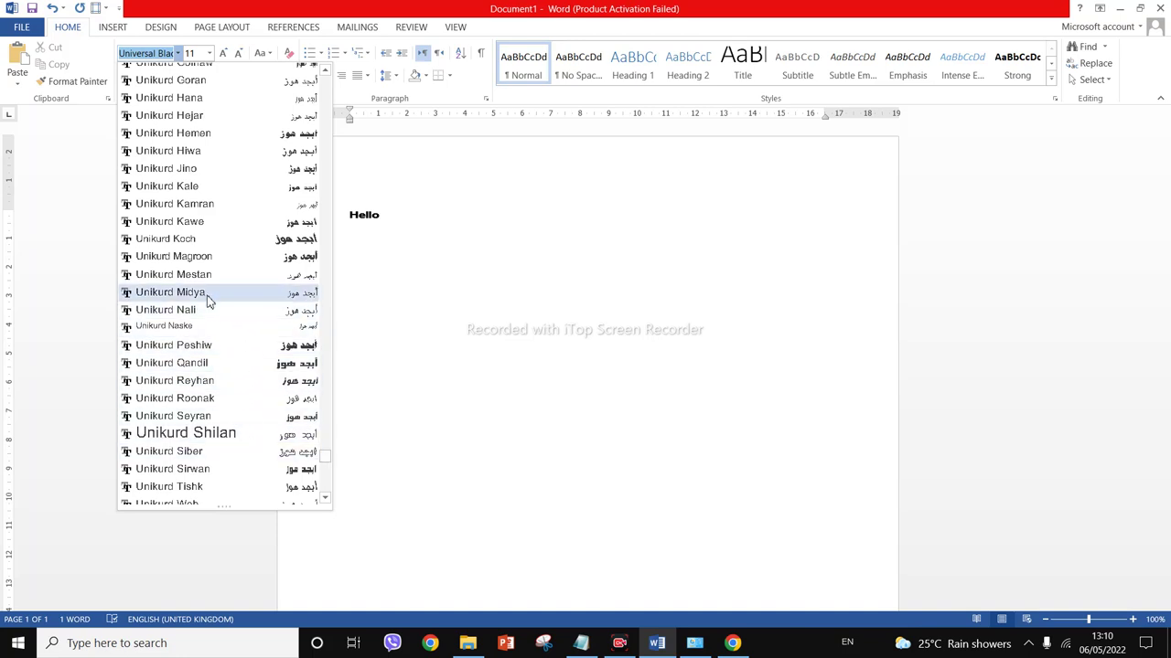
scroll(206, 236, up, 2)
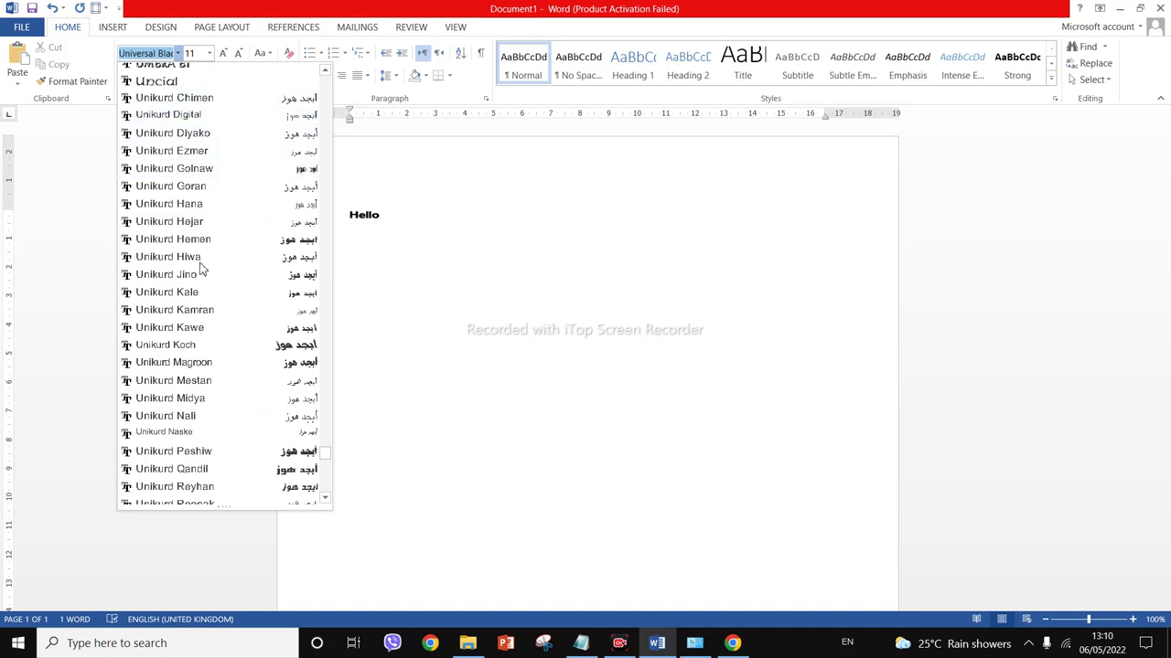
scroll(243, 256, down, 4)
Step: Write the Kurdish word "چۆنی" two lines below "Hello" using the Central Kurdish keyboard
click(432, 251)
key(Return)
key(Return)
key(alt+shift)
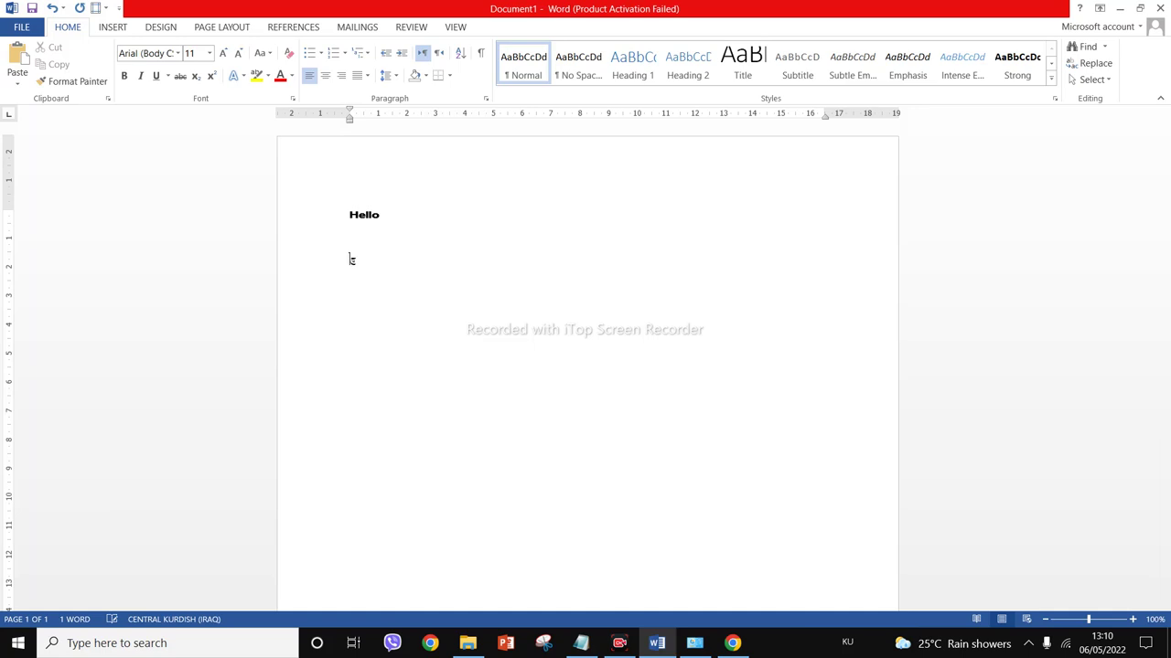
Step: Enlarge the word "چۆنی" to font size 20
double_click(361, 262)
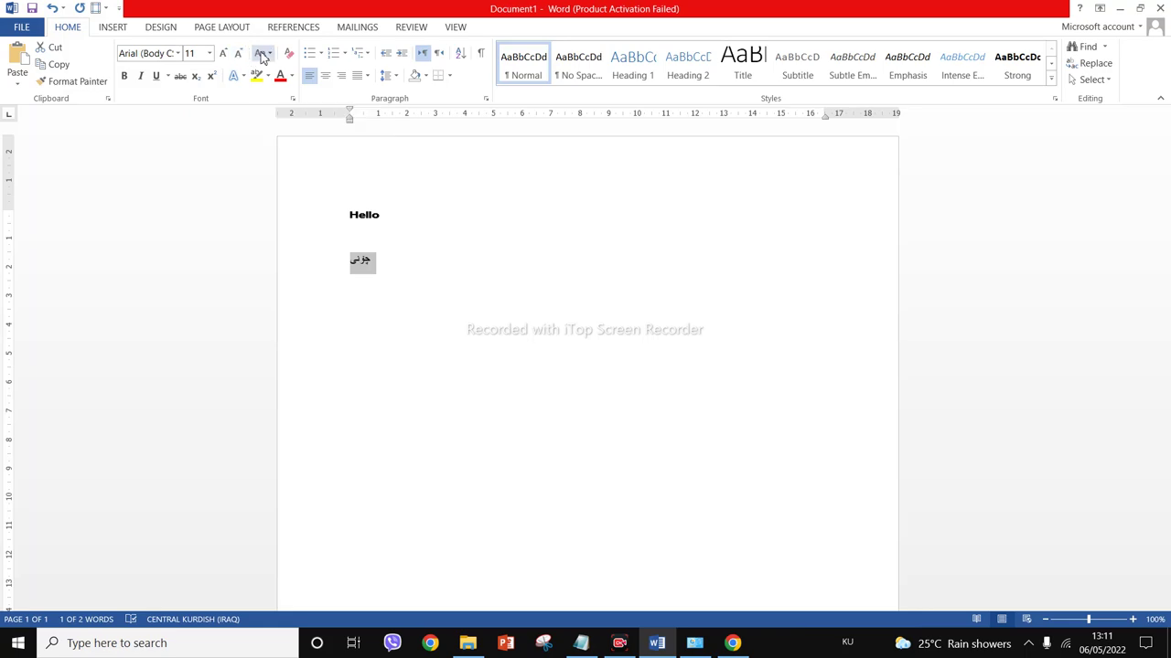
click(224, 53)
click(223, 53)
click(223, 54)
click(223, 53)
click(223, 53)
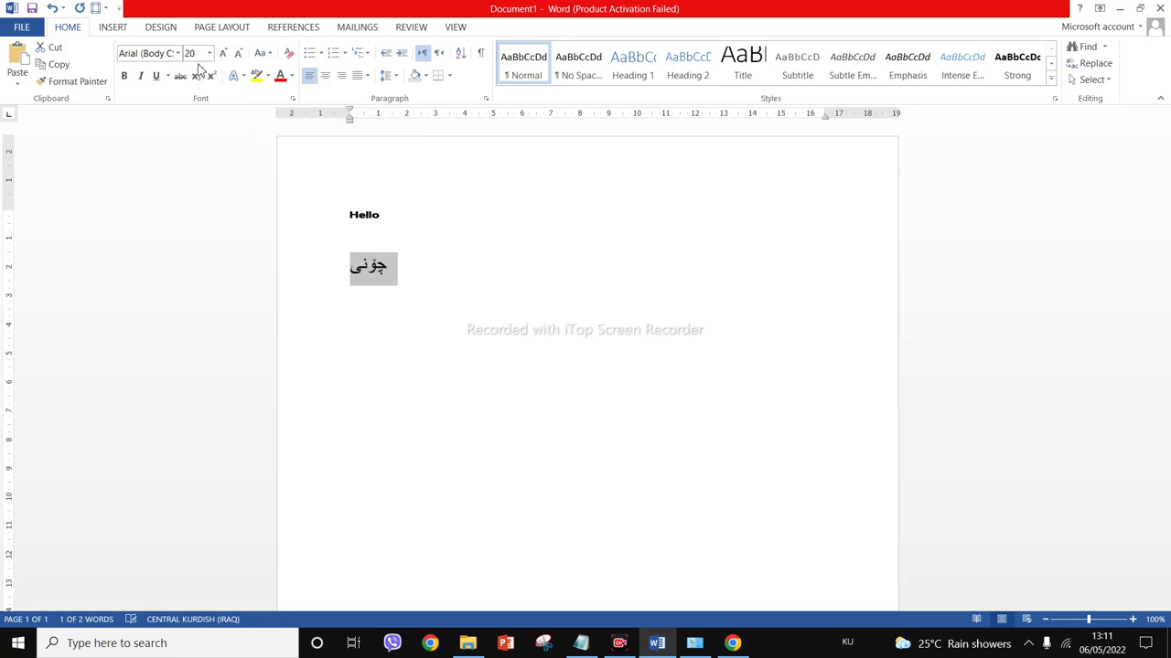
Step: Apply the Unikurd Peshiw font to the word "چۆنی" and deselect it
click(179, 53)
drag(328, 90, 325, 458)
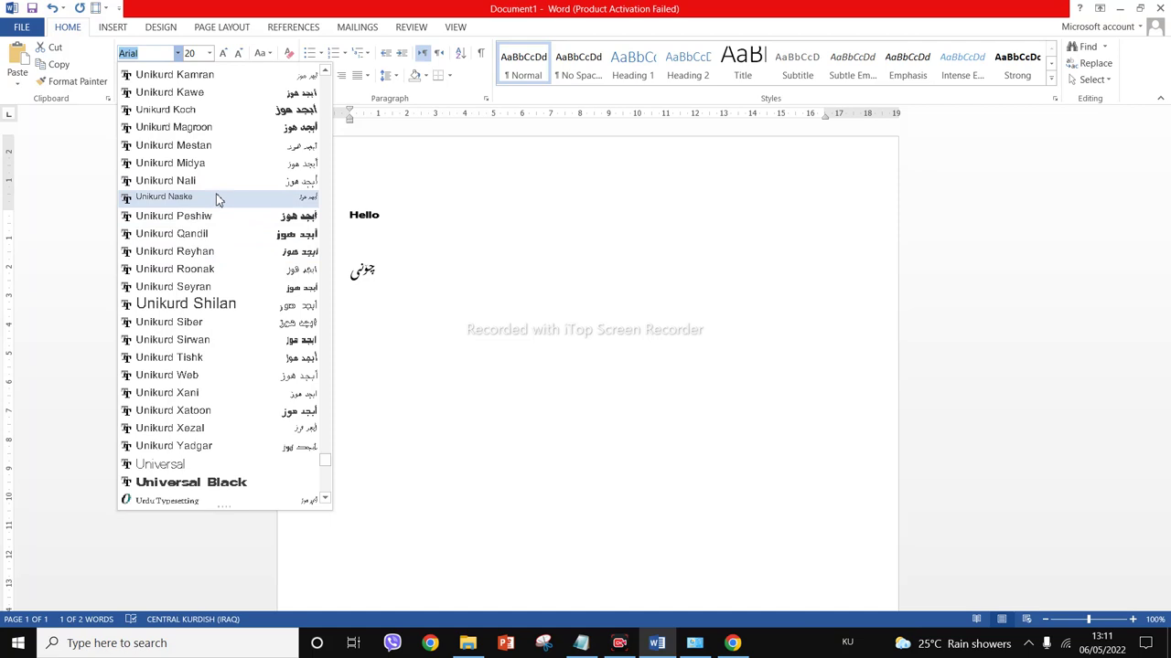
click(216, 217)
click(343, 309)
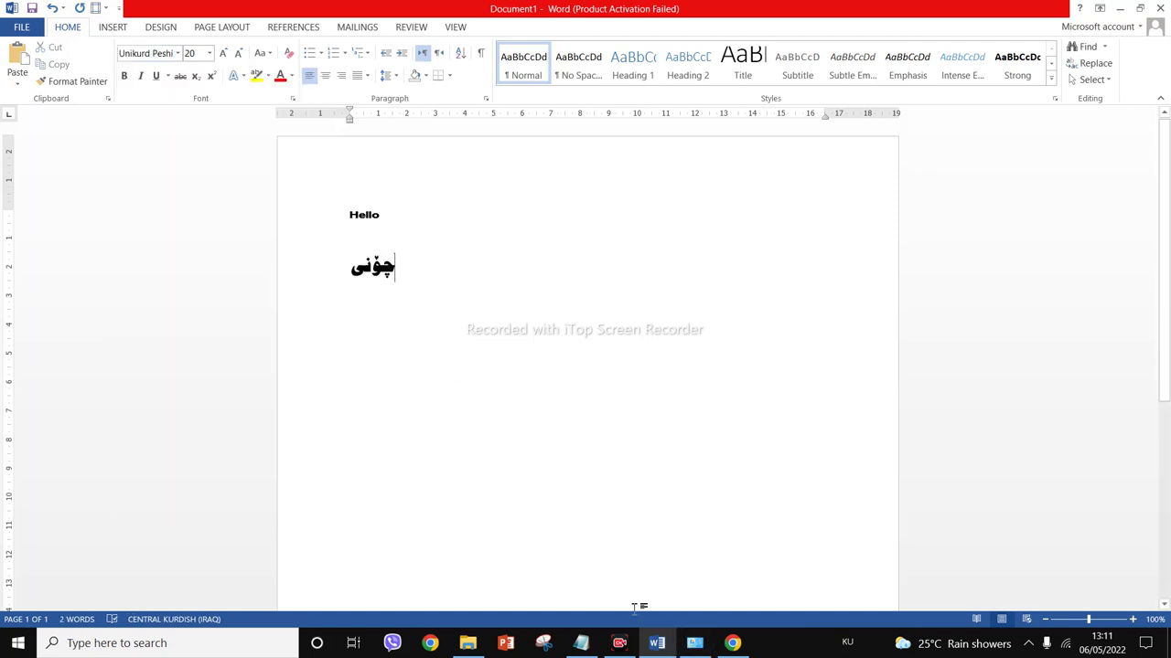
Step: Check the topic list in Notepad, then clear the desktop by closing the Fonts and Chrome windows
click(582, 643)
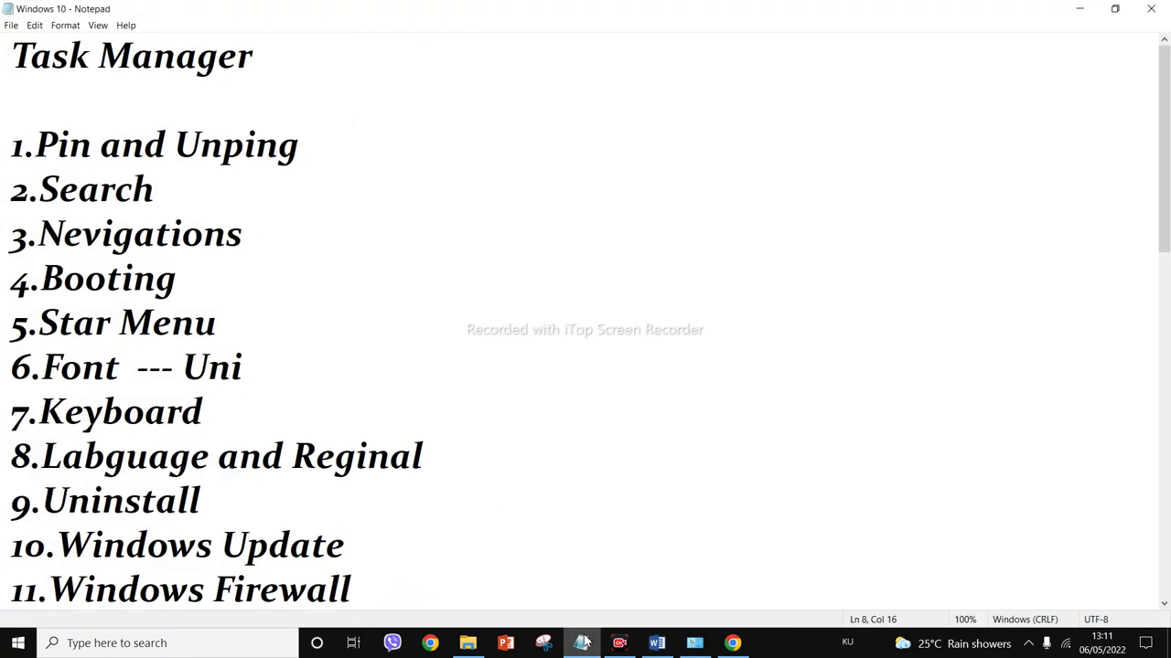
click(581, 643)
click(1105, 9)
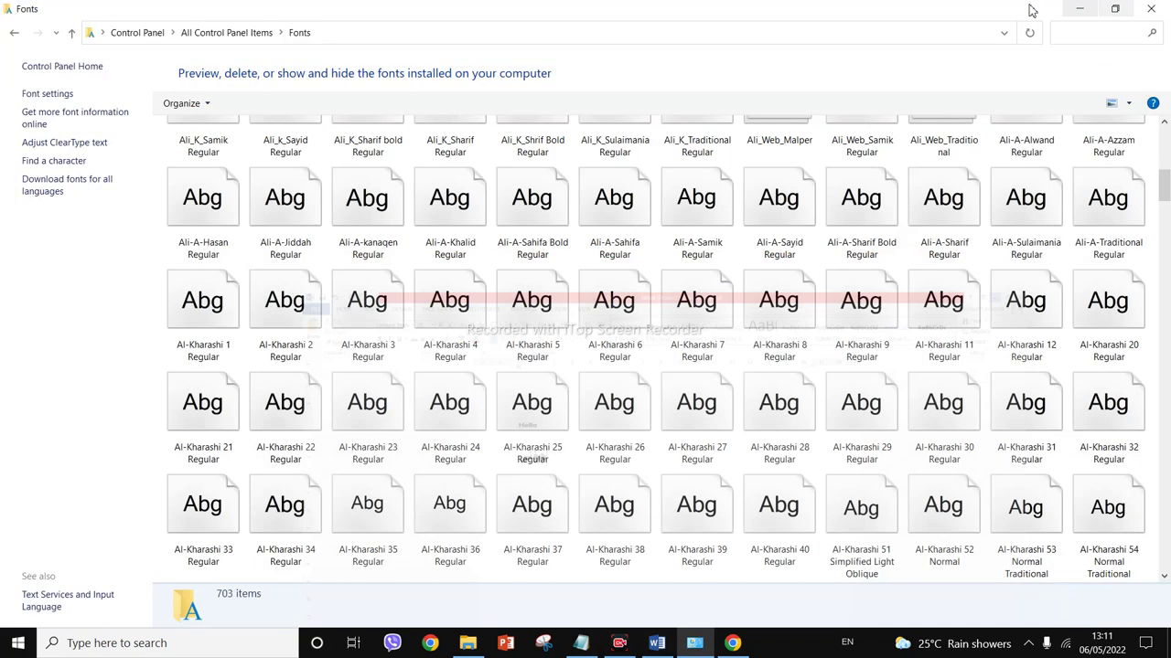
click(1151, 9)
click(1151, 9)
click(1074, 8)
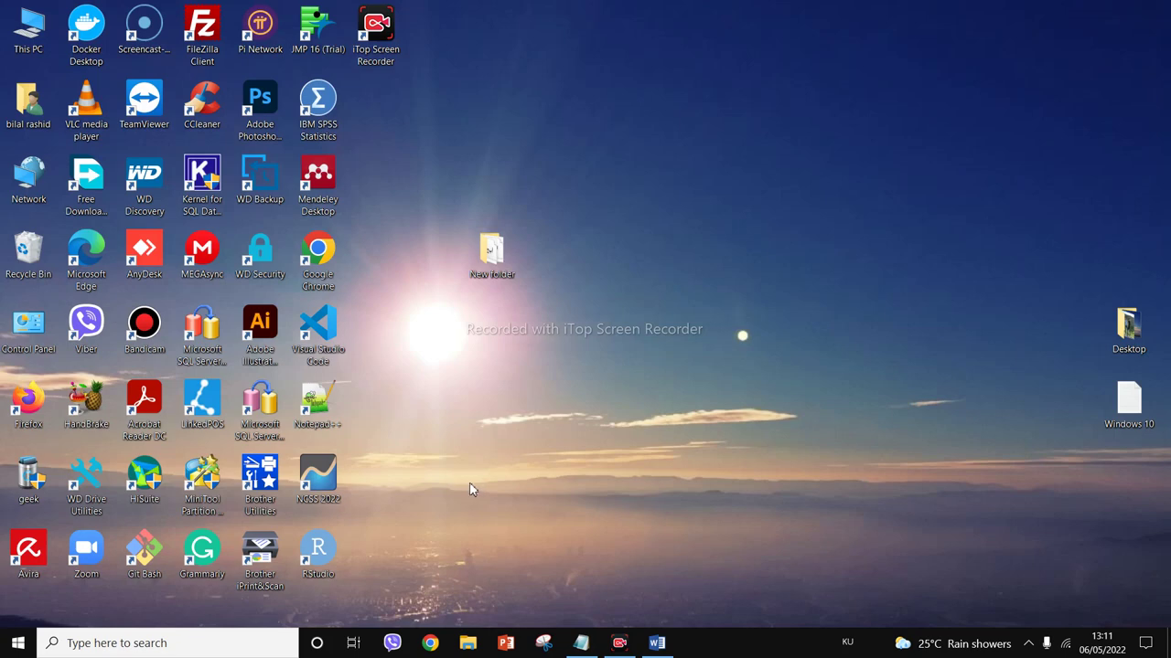
Step: Search Windows for "lan" with the English keyboard and open Language settings
key(super)
text(لانگا)
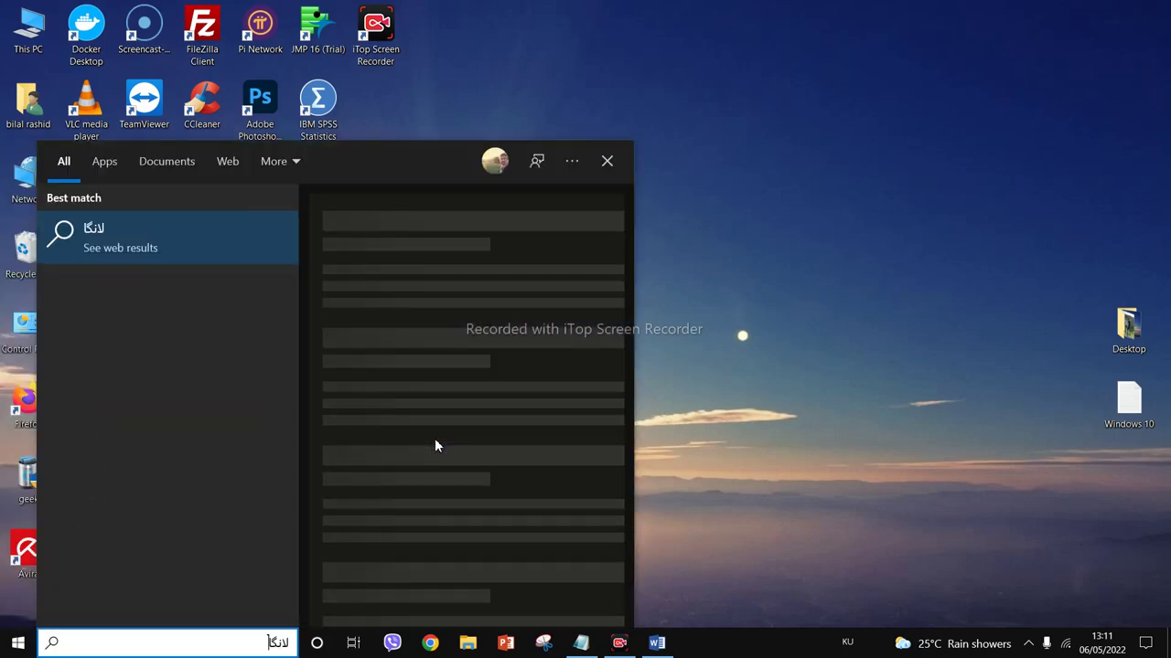
key(ctrl+a)
key(alt+shift)
text(laq)
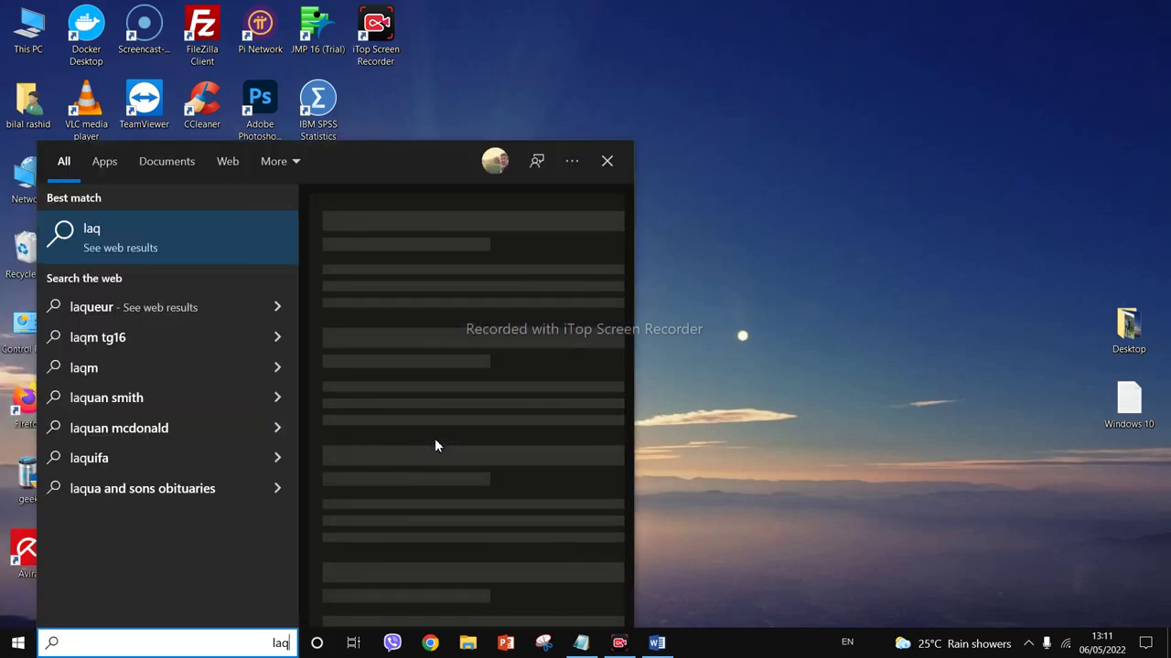
key(BackSpace)
text(n)
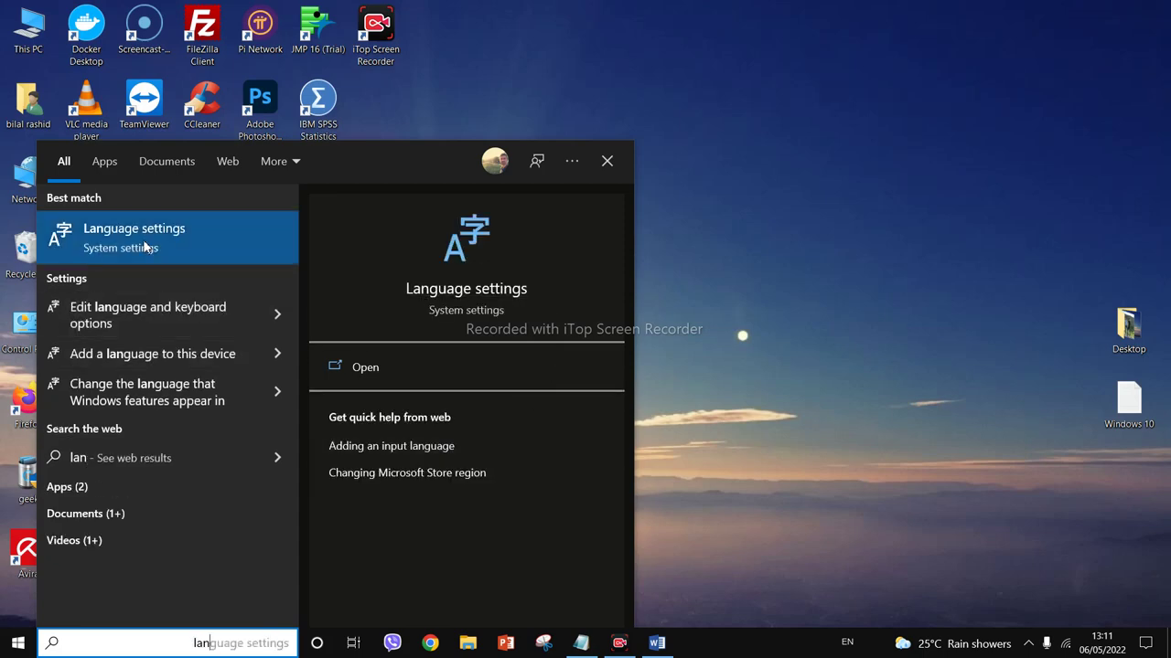
click(71, 250)
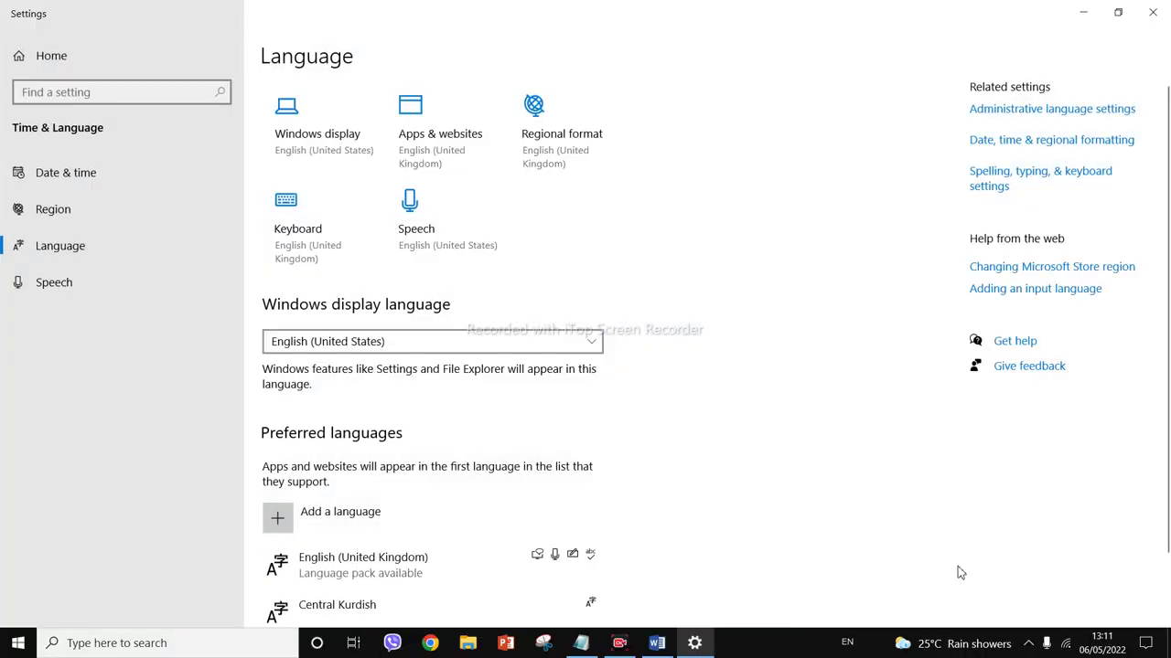
Step: Check the available input languages and compare them with the preferred languages in the Language settings
click(848, 644)
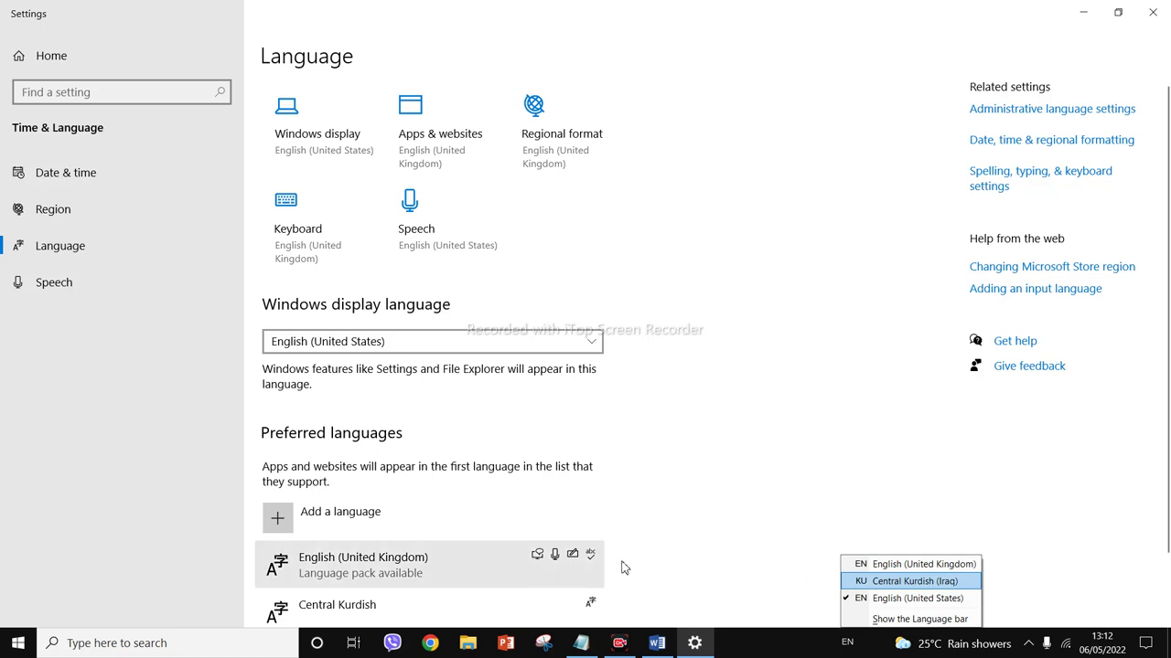
click(810, 377)
scroll(627, 532, down, 2)
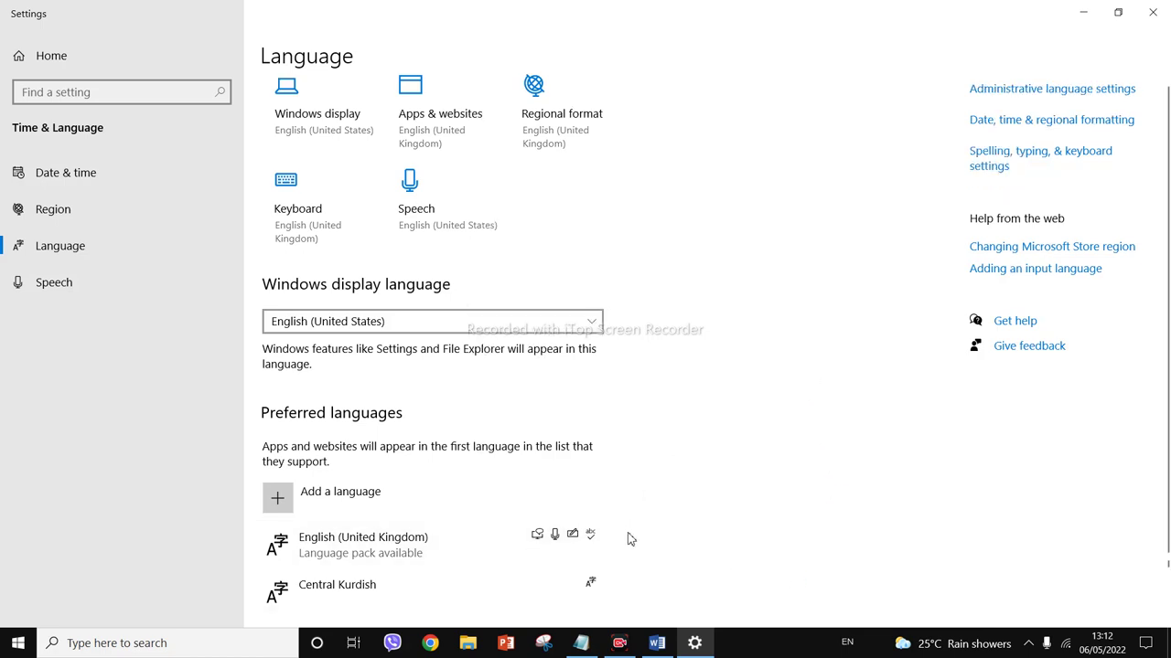
scroll(369, 292, up, 2)
scroll(278, 429, down, 2)
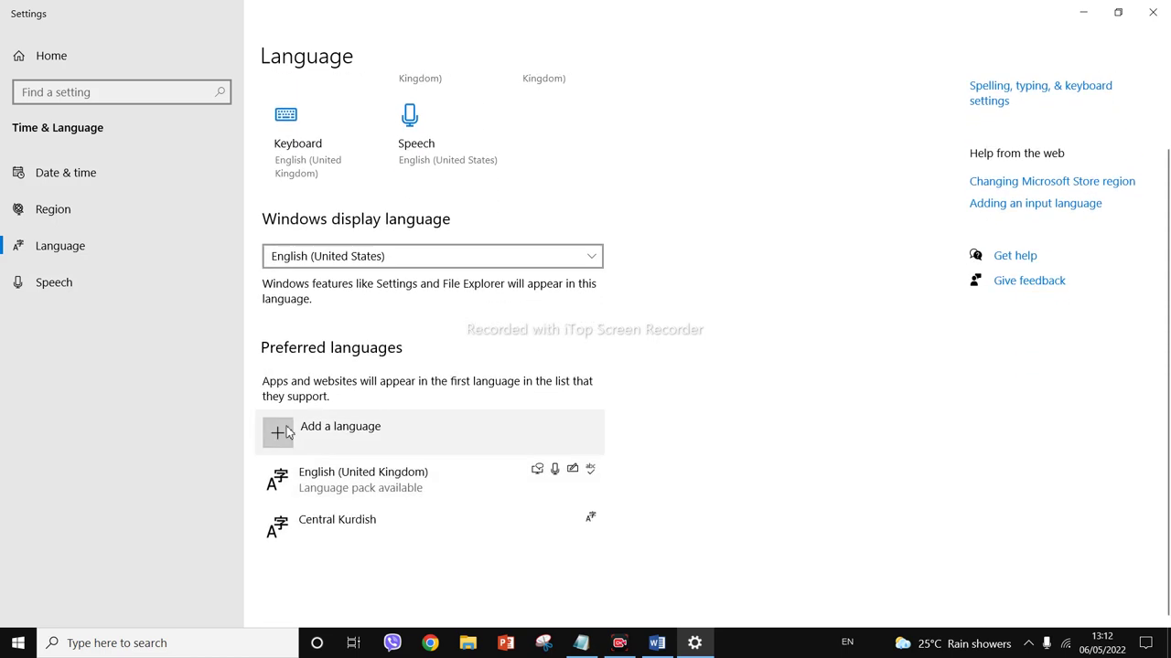
Step: Add Kurdish (Perso-Arabic, Iran) as a preferred language, finding it with "ku" and installing its language pack
click(288, 442)
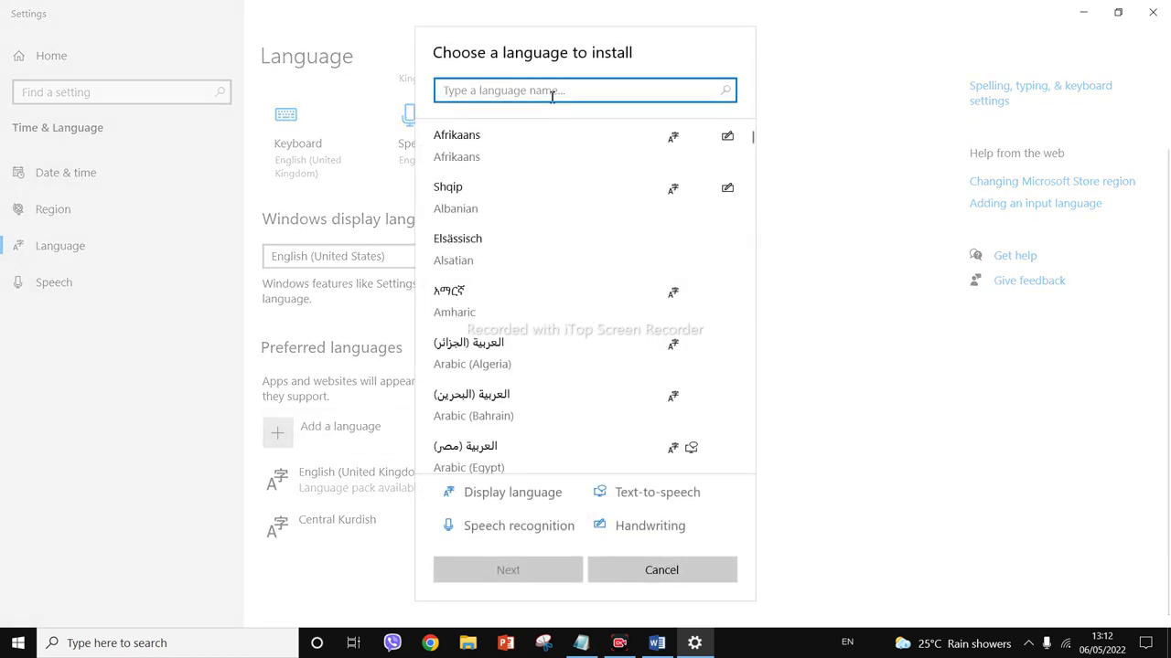
text(ku)
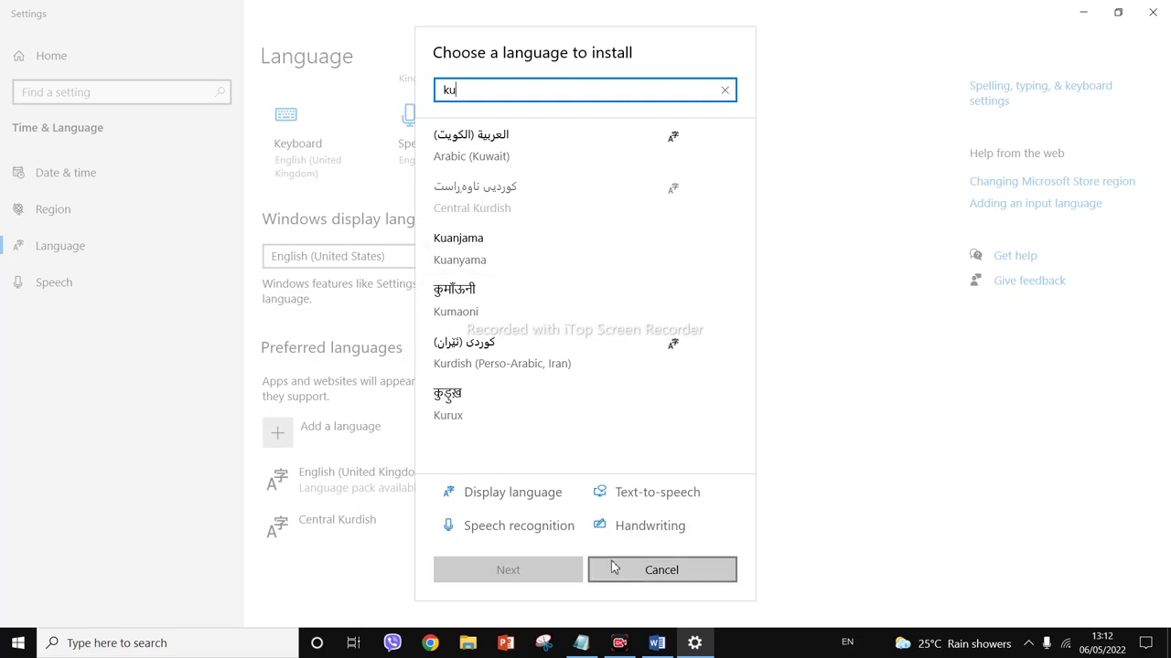
click(522, 355)
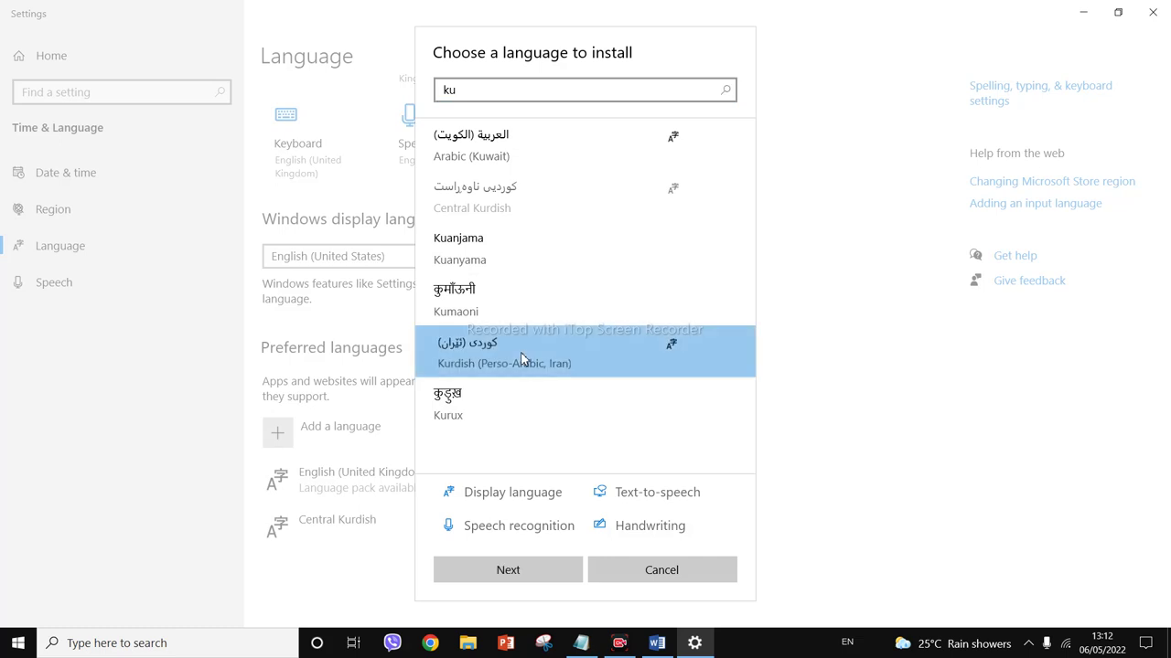
click(524, 576)
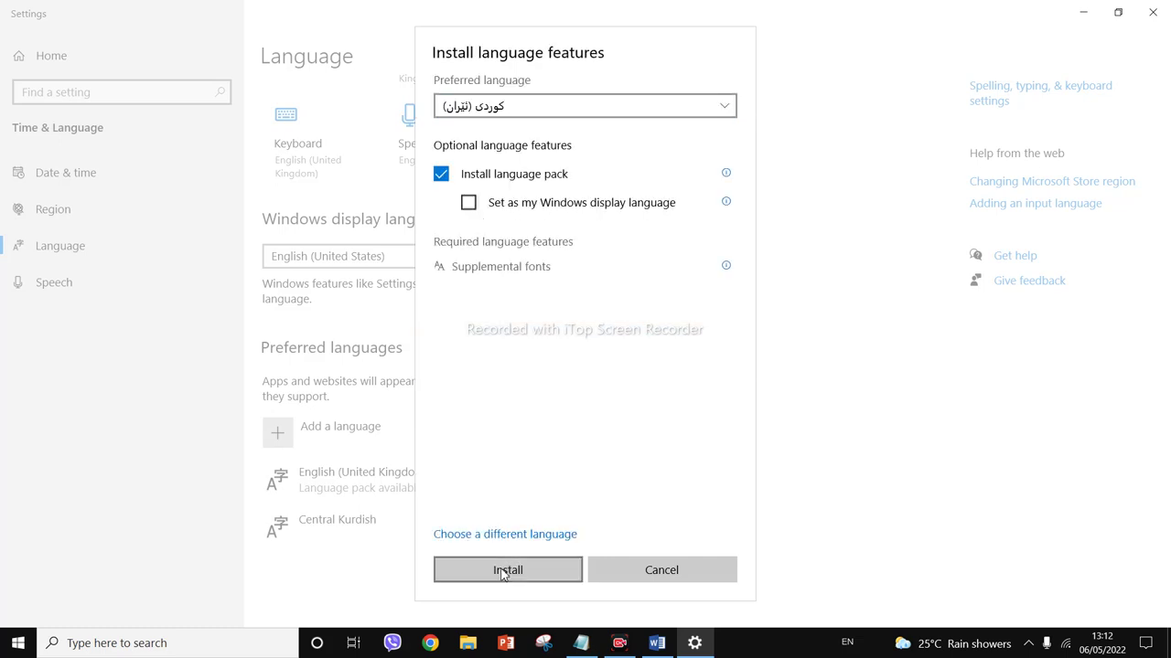
click(522, 575)
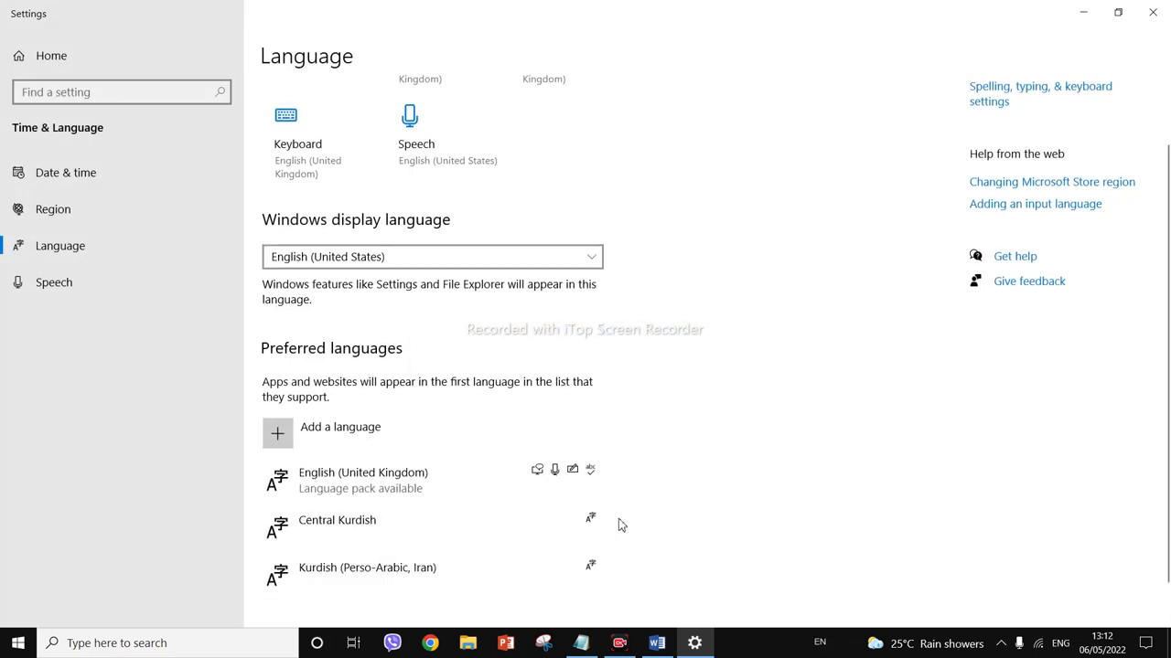
Step: Switch the input language to Other Language and recheck the list of input languages
scroll(548, 549, down, 1)
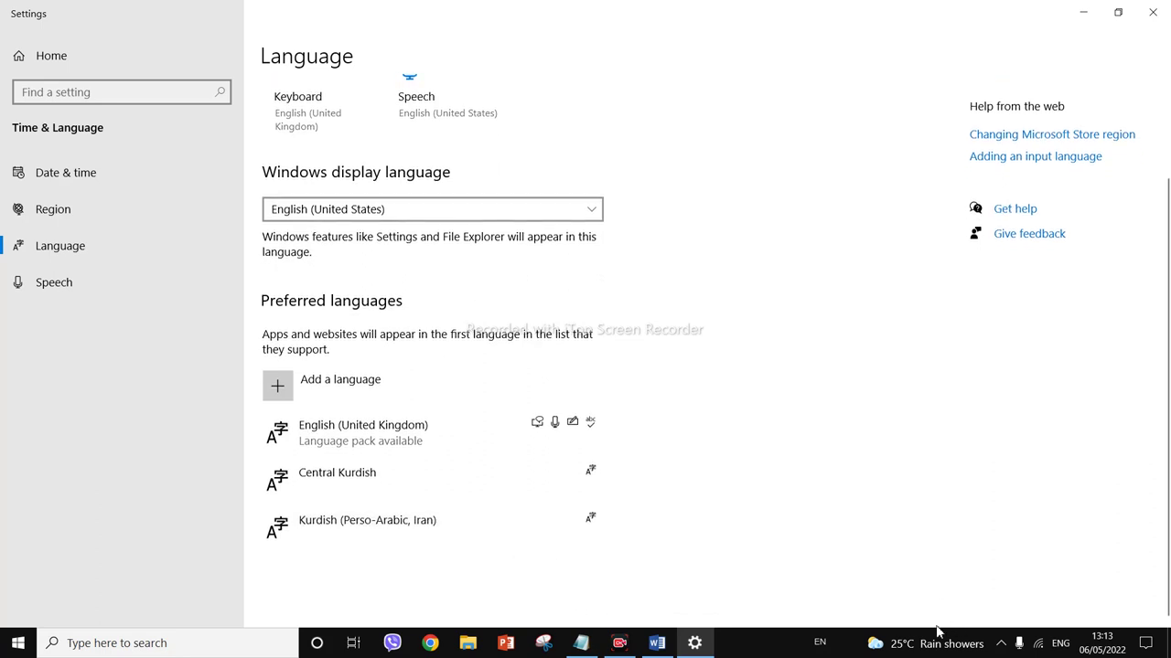
click(821, 645)
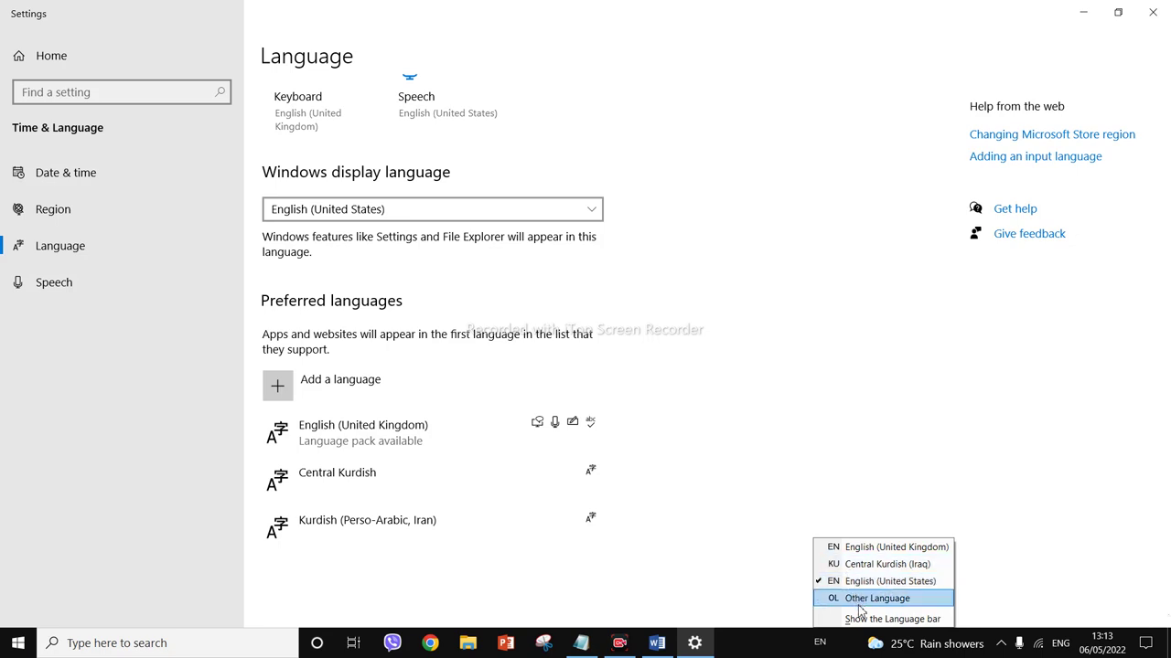
click(894, 598)
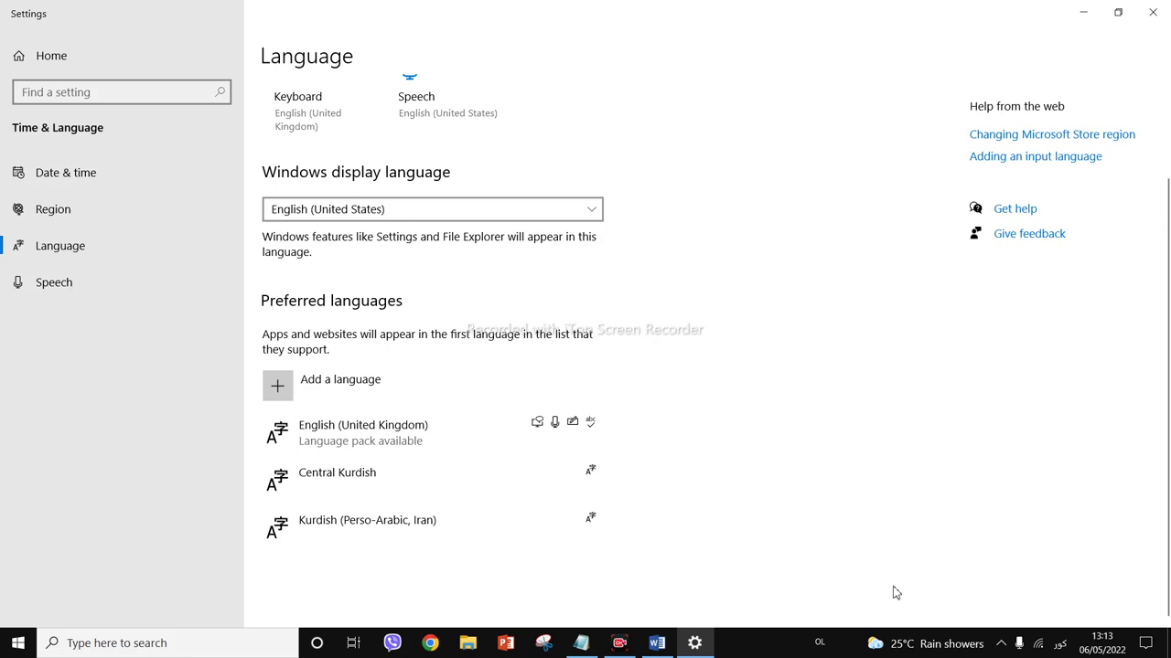
click(819, 643)
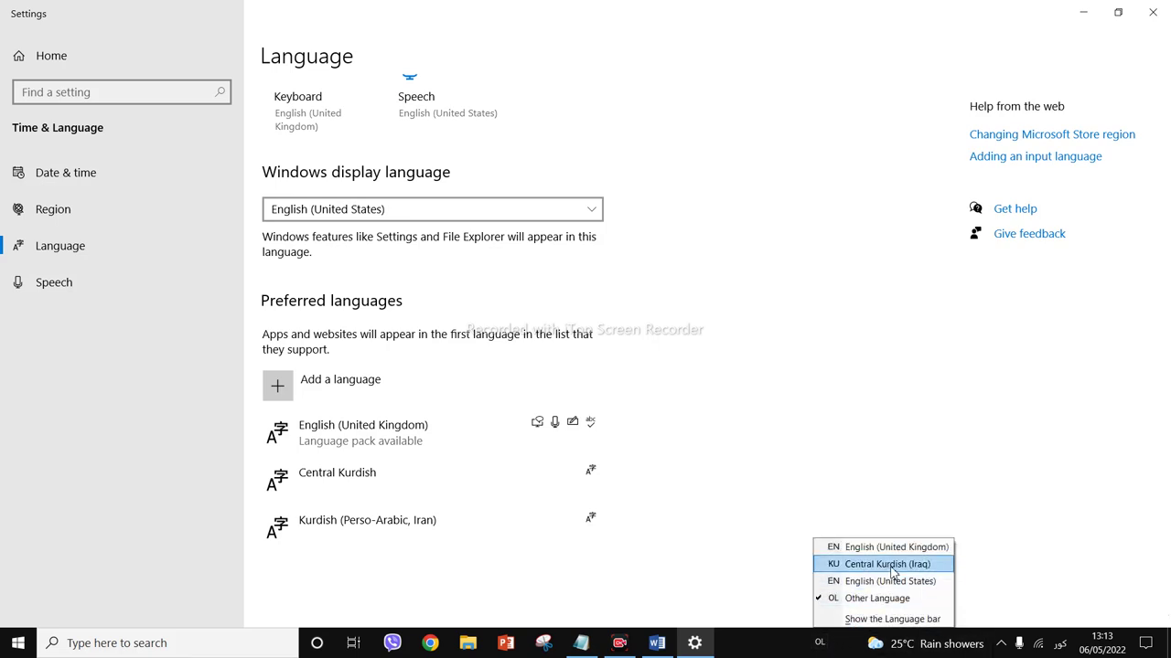
click(899, 353)
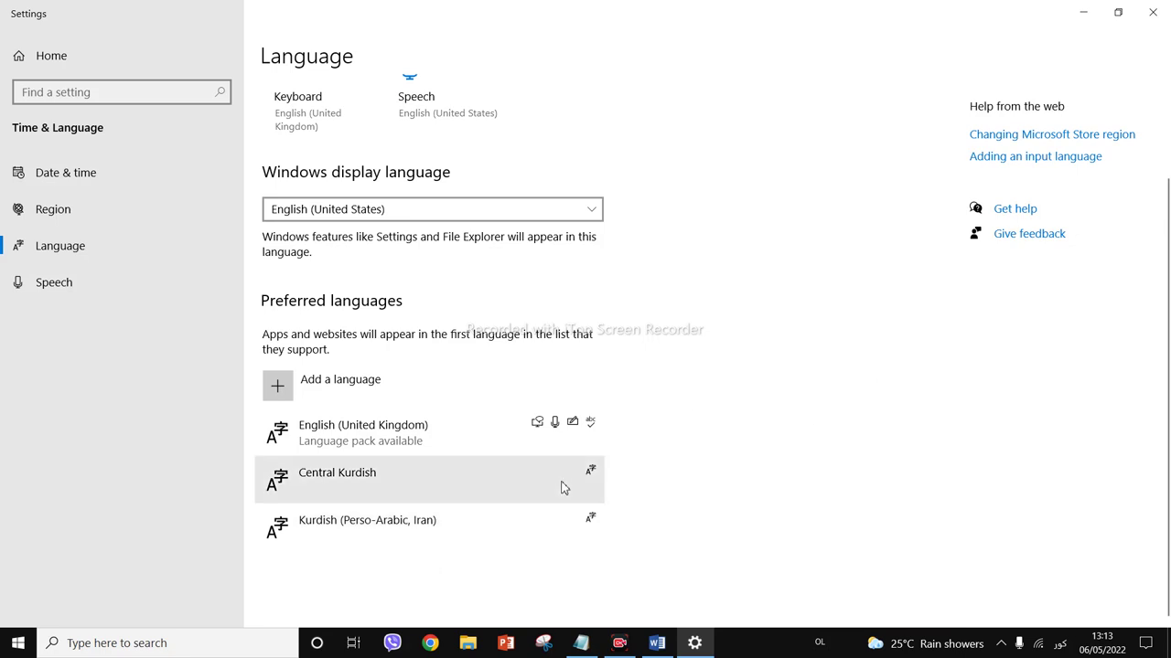
Step: Move Kurdish (Perso-Arabic, Iran) above Central Kurdish in the preferred languages and check the input language order
click(439, 525)
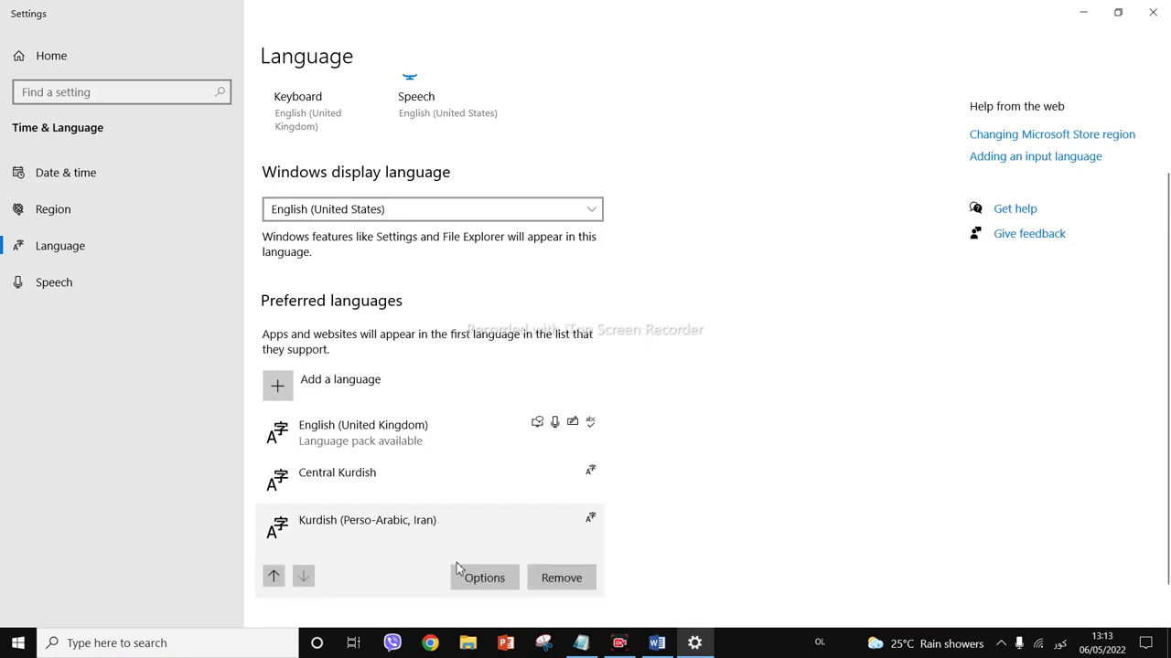
click(274, 576)
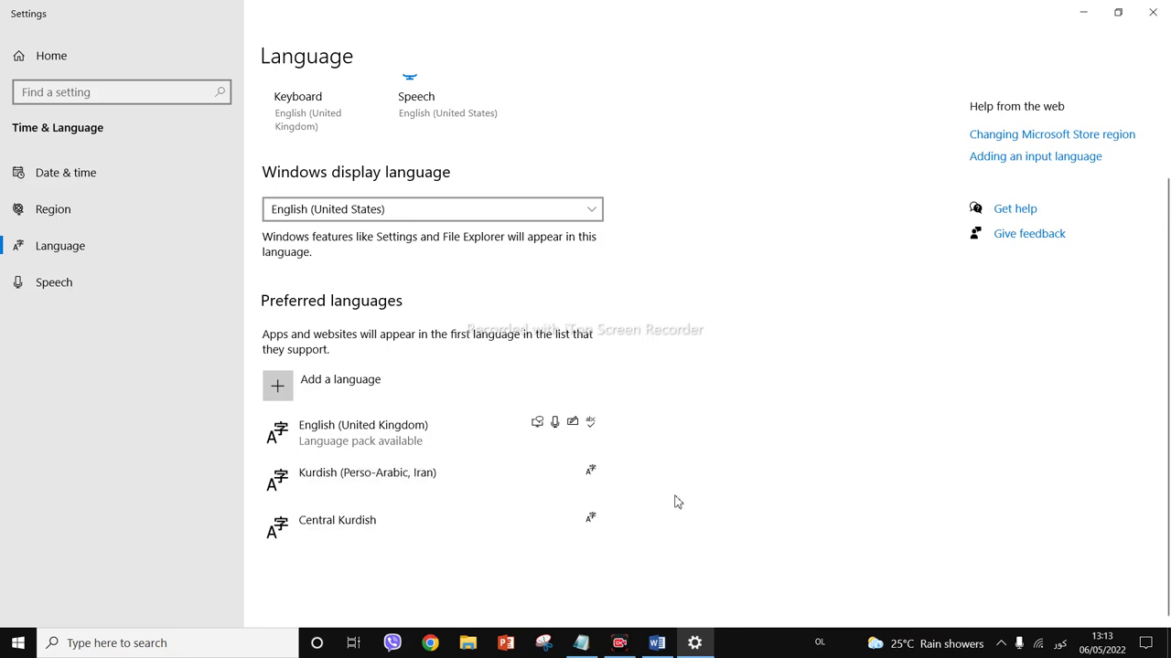
click(820, 643)
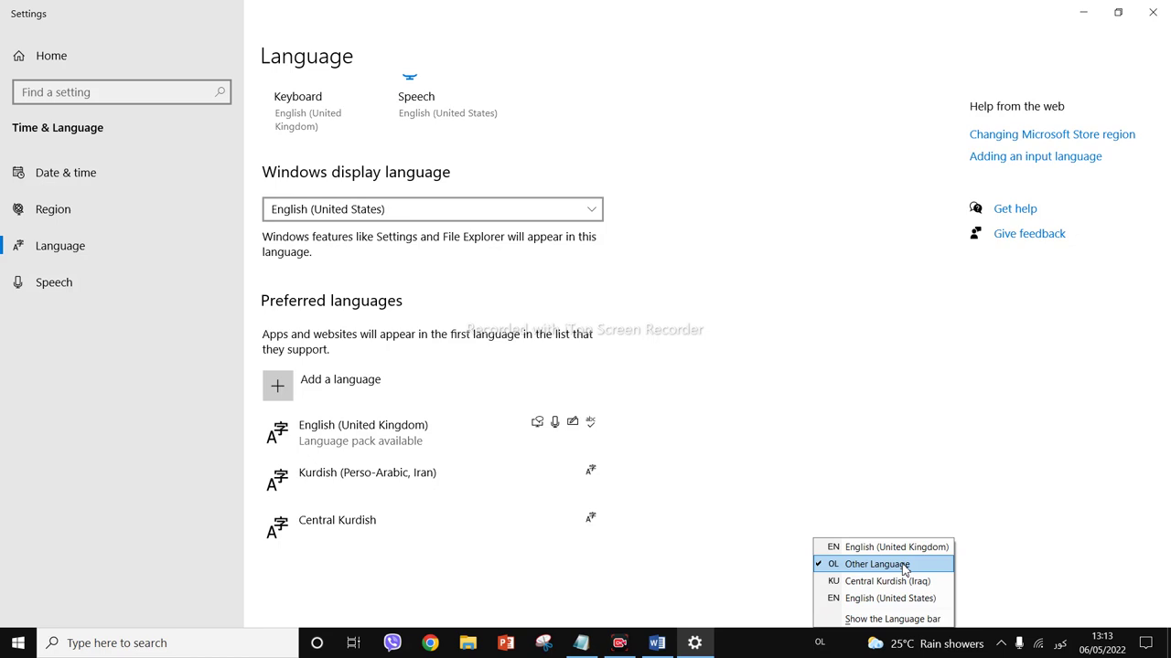
click(744, 579)
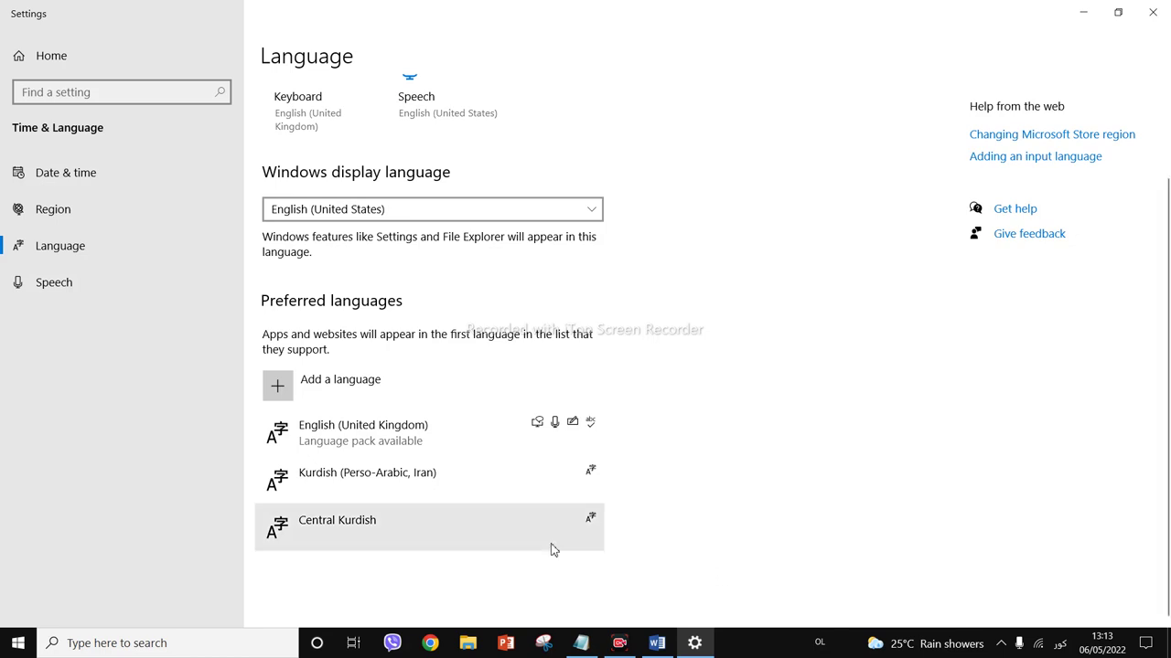
Step: Add Arabic (Algeria) as a preferred language and install its language pack without making it the display language
click(340, 384)
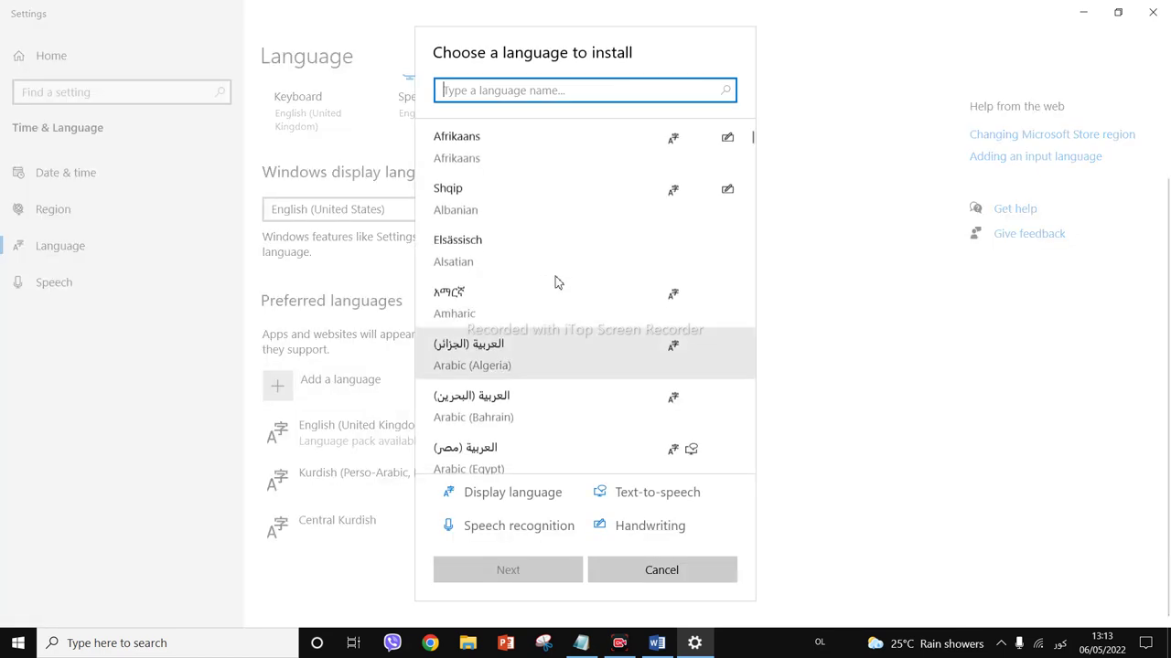
click(512, 347)
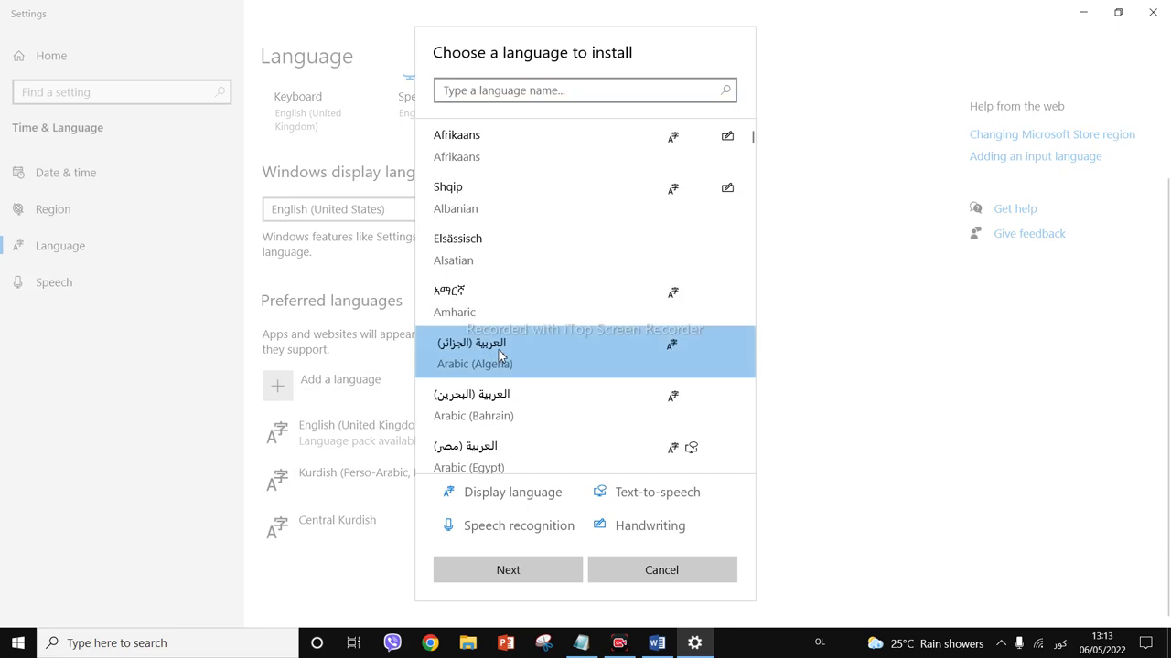
click(510, 566)
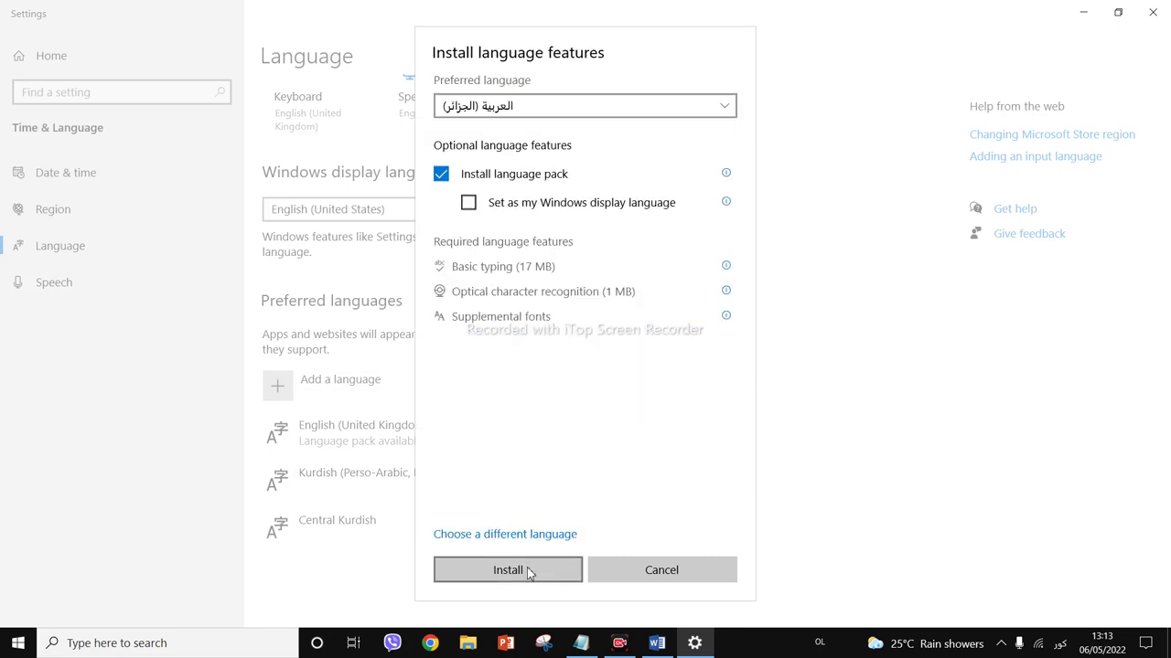
click(526, 571)
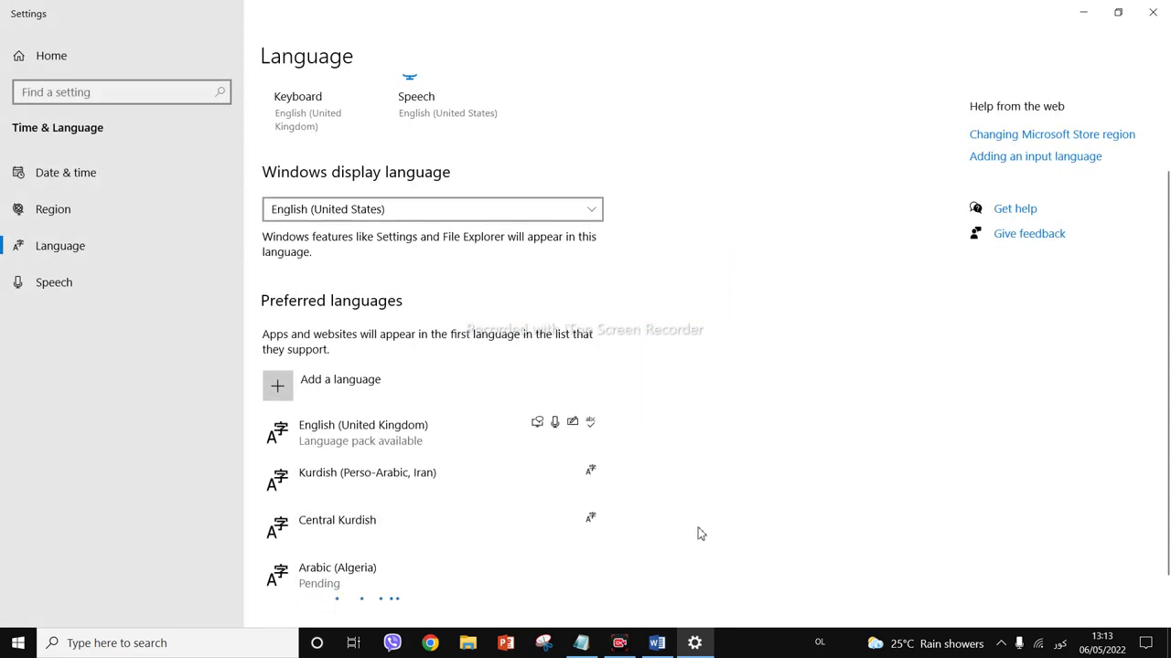
Step: Switch the input language to Arabic (Algeria)
scroll(681, 537, down, 1)
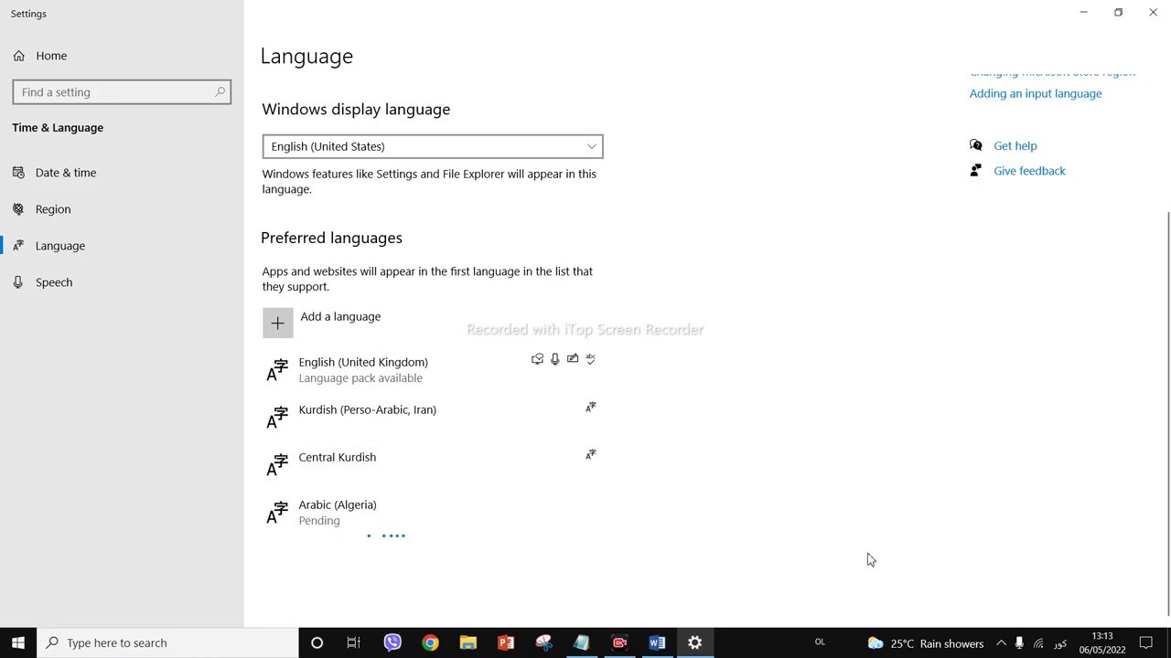
click(819, 644)
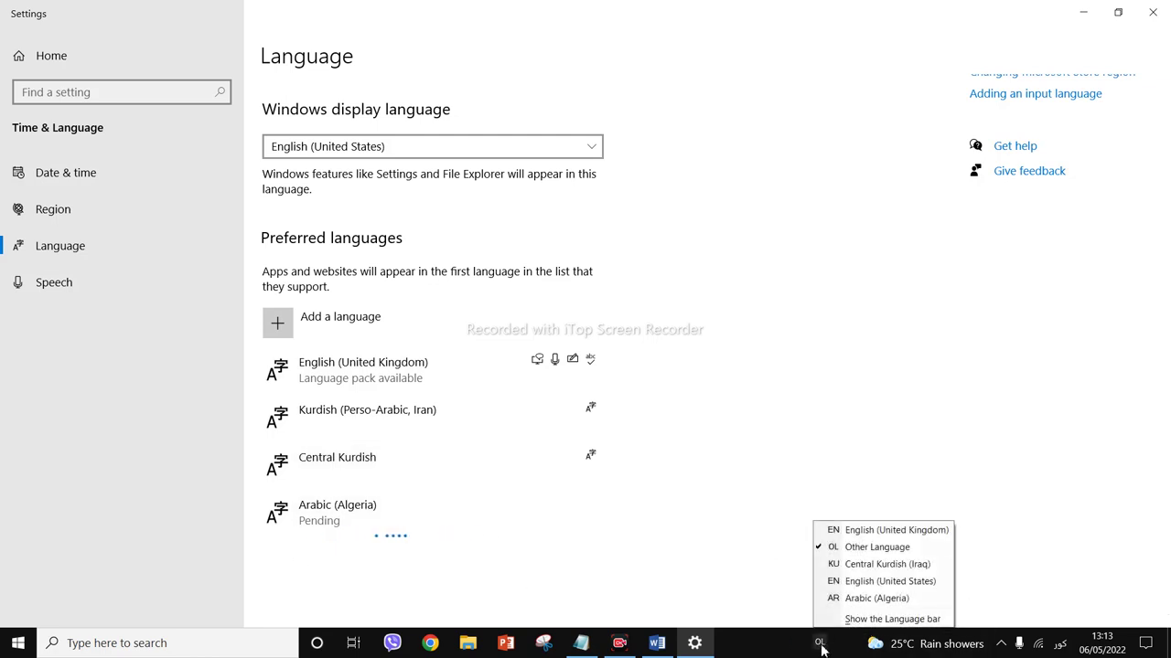
click(919, 600)
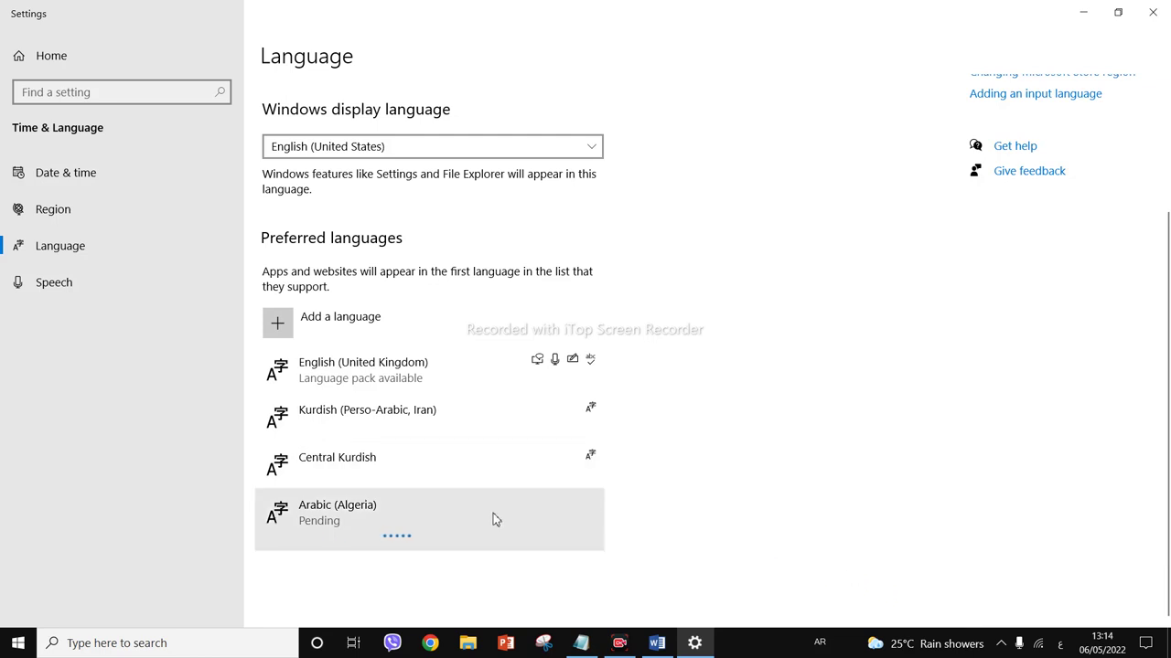
Step: Remove Arabic (Algeria) and Kurdish (Perso-Arabic, Iran) from the preferred languages
click(493, 520)
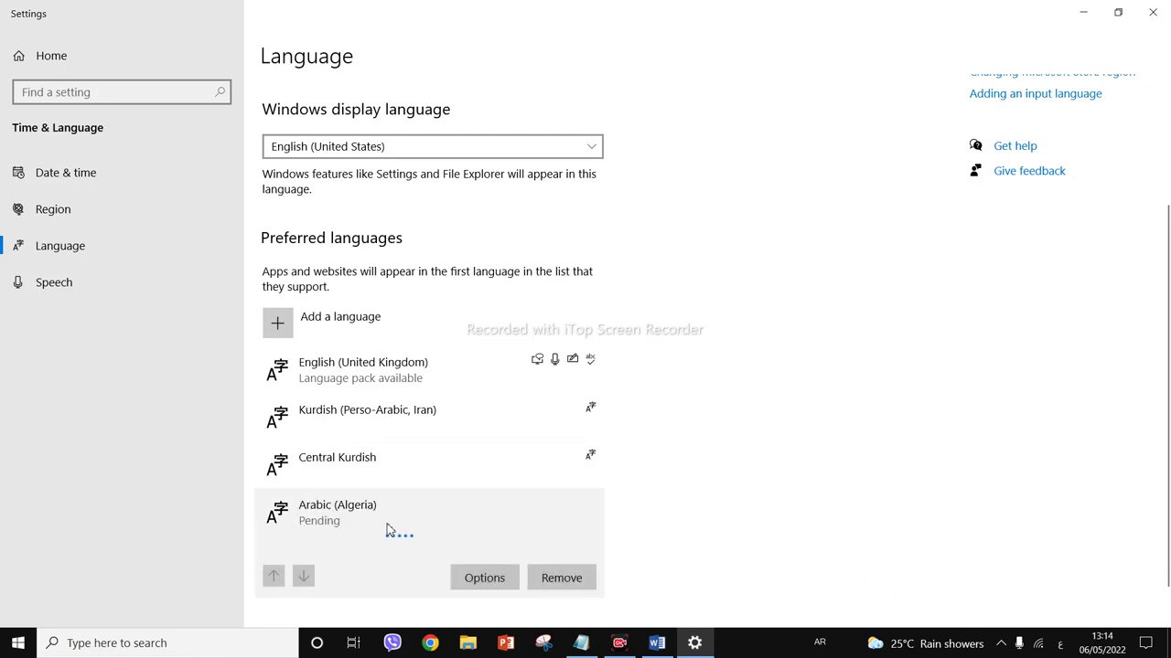
click(554, 578)
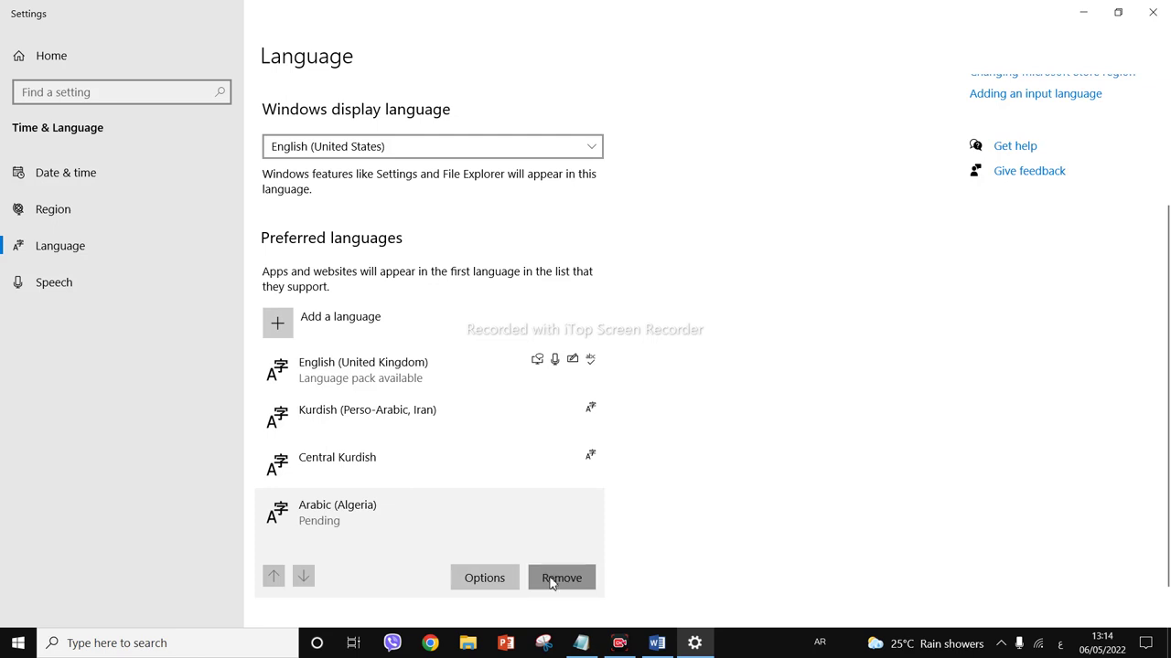
click(371, 483)
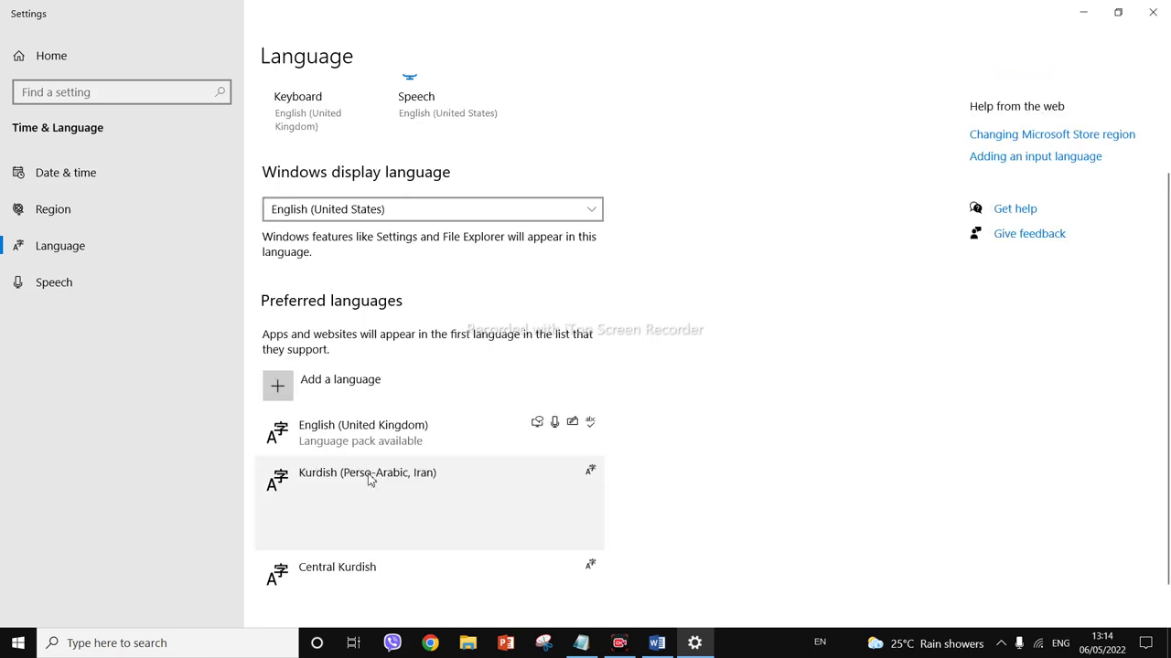
click(574, 537)
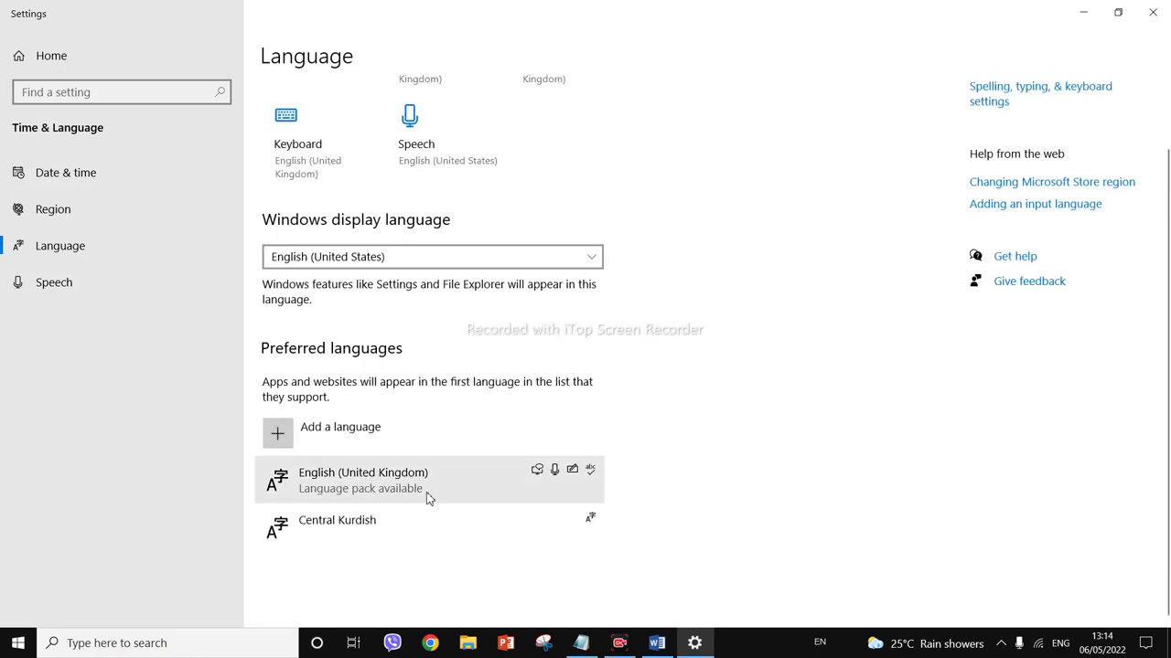
Step: Check the remaining input languages and close the Settings window
click(819, 643)
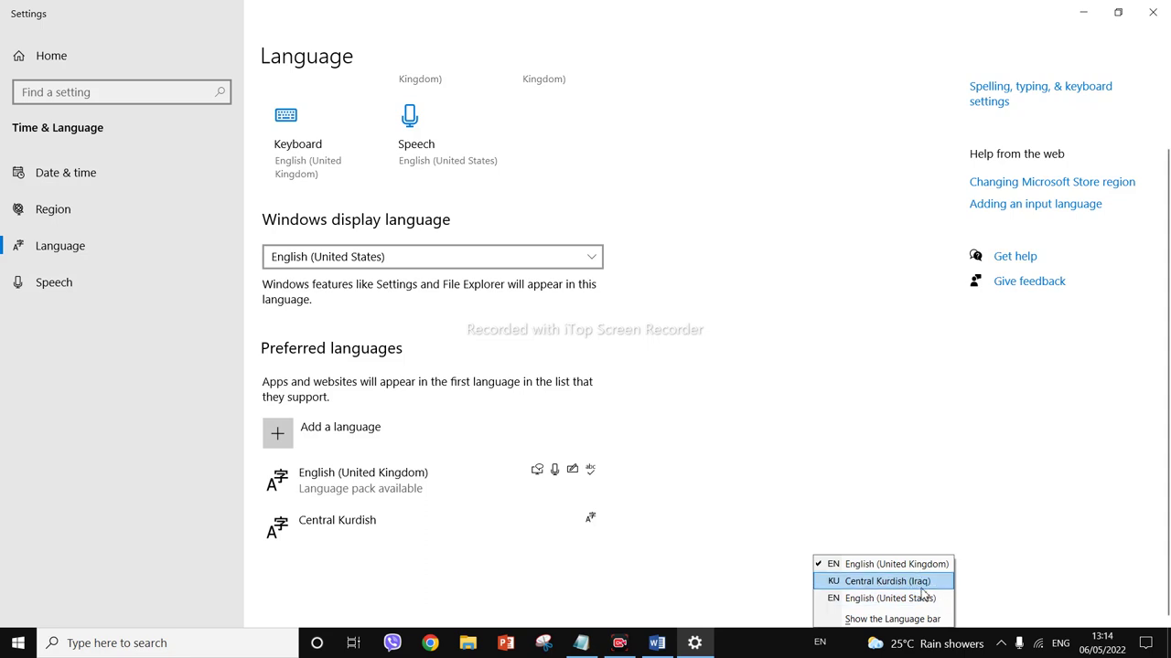
click(400, 569)
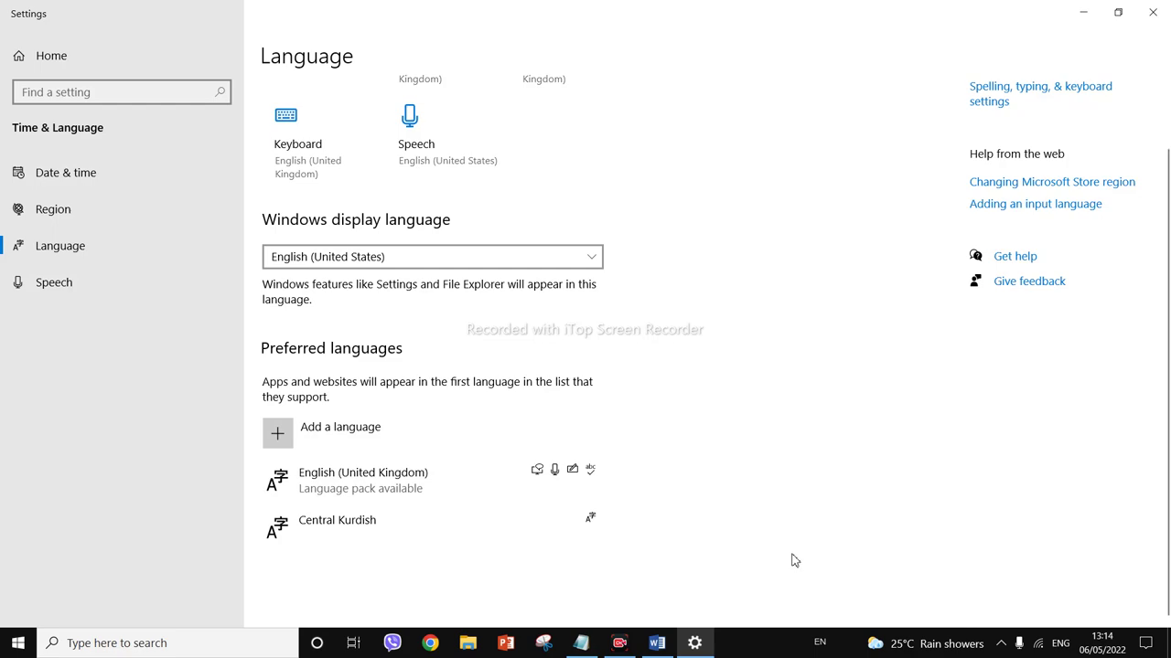
click(290, 181)
click(1152, 12)
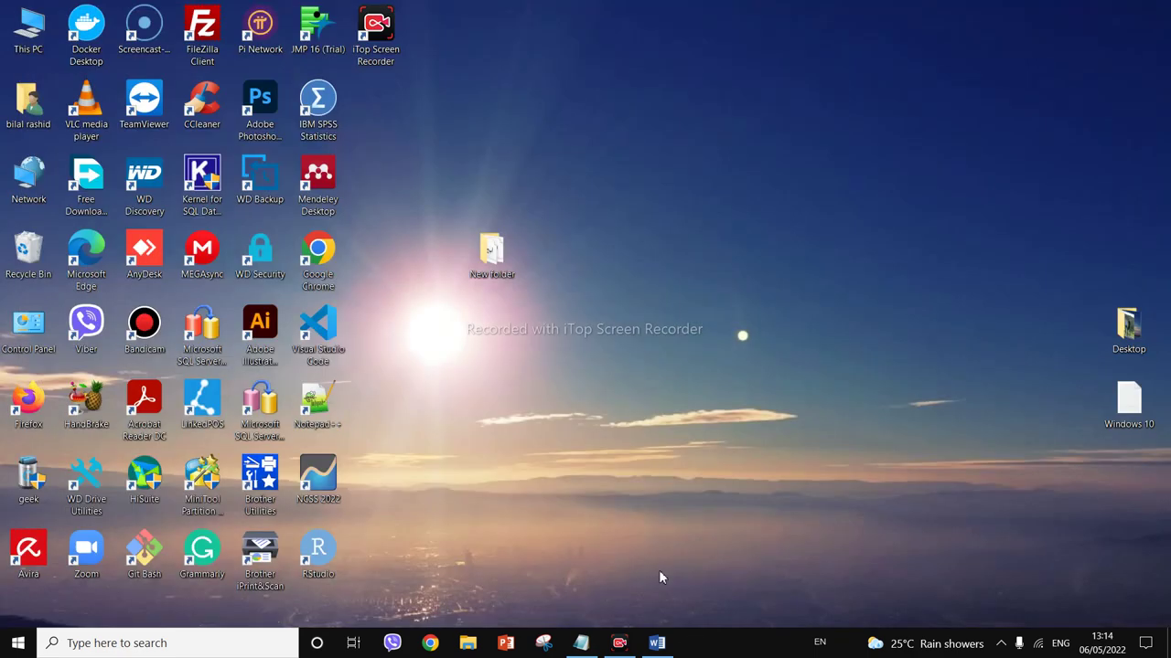
Step: Highlight the topic "7.Keyboard" in the Notepad topic list, then minimize Notepad
click(581, 643)
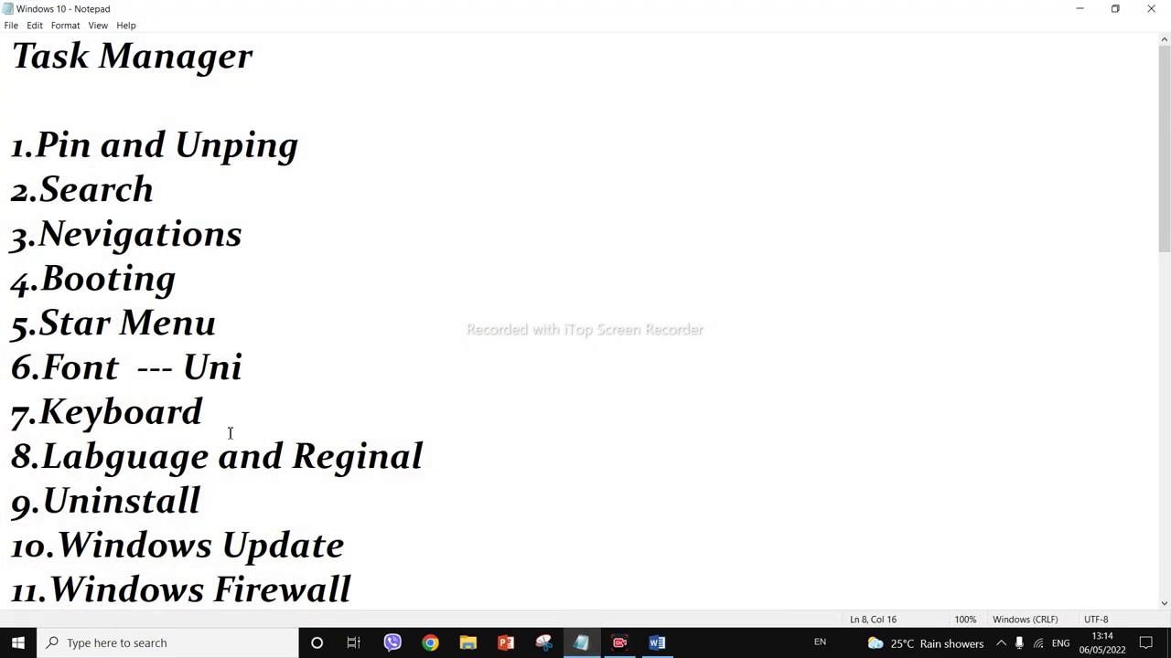
double_click(179, 423)
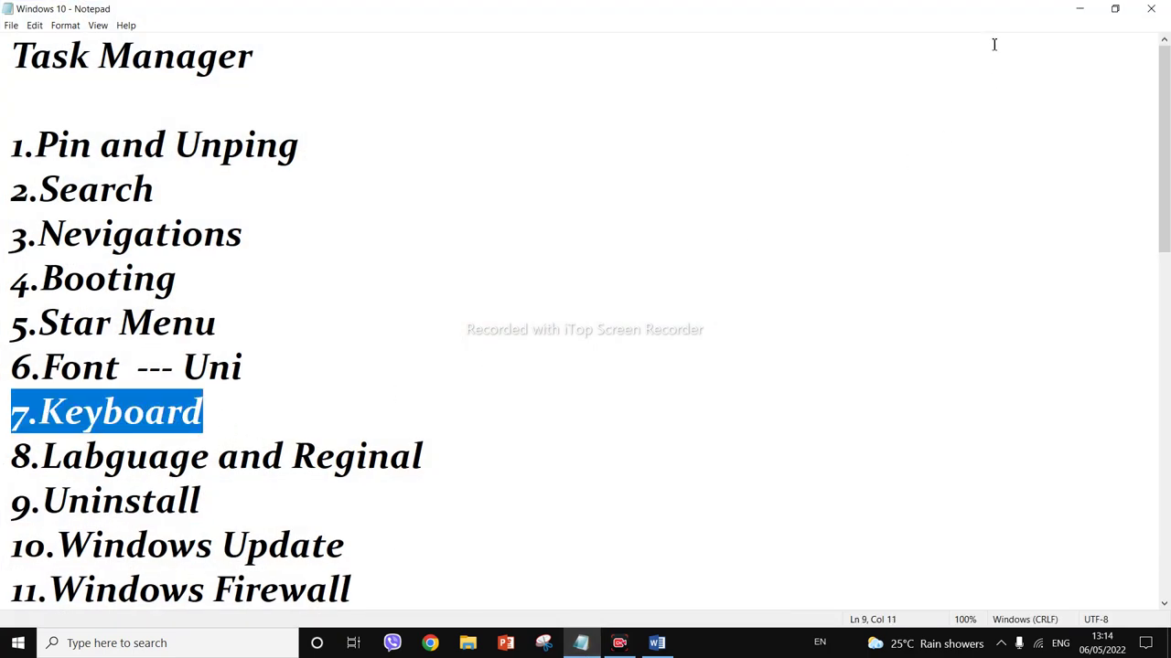
click(1078, 9)
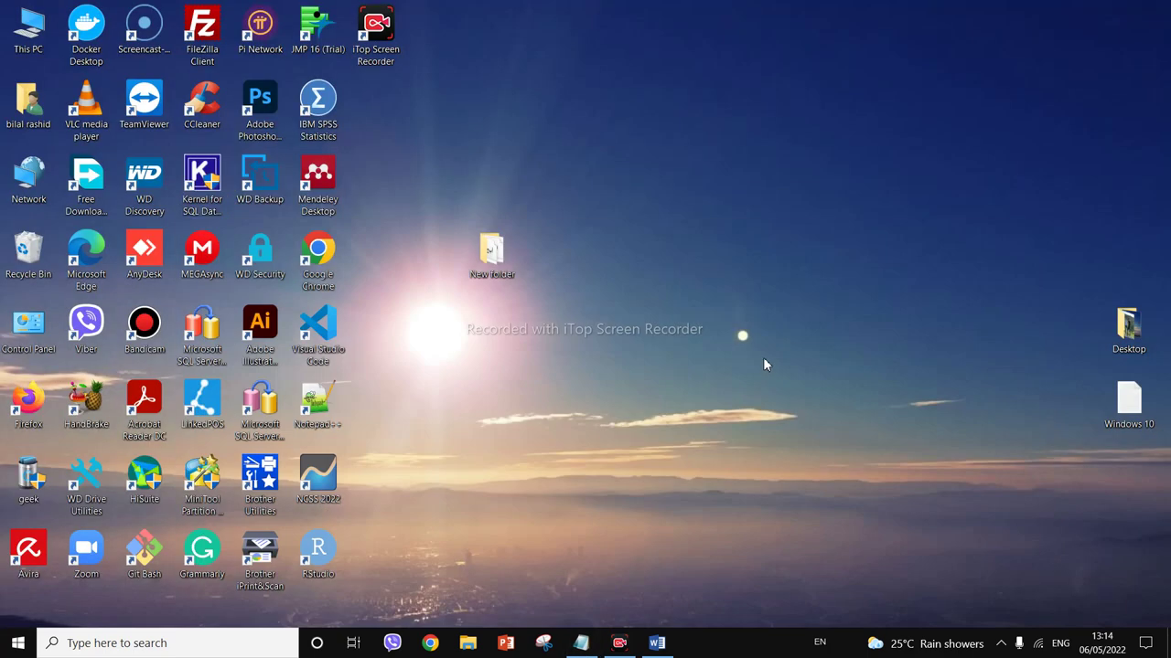
Step: Open the On-Screen Keyboard and switch the input language to Central Kurdish (Iraq)
key(super)
text(keyb)
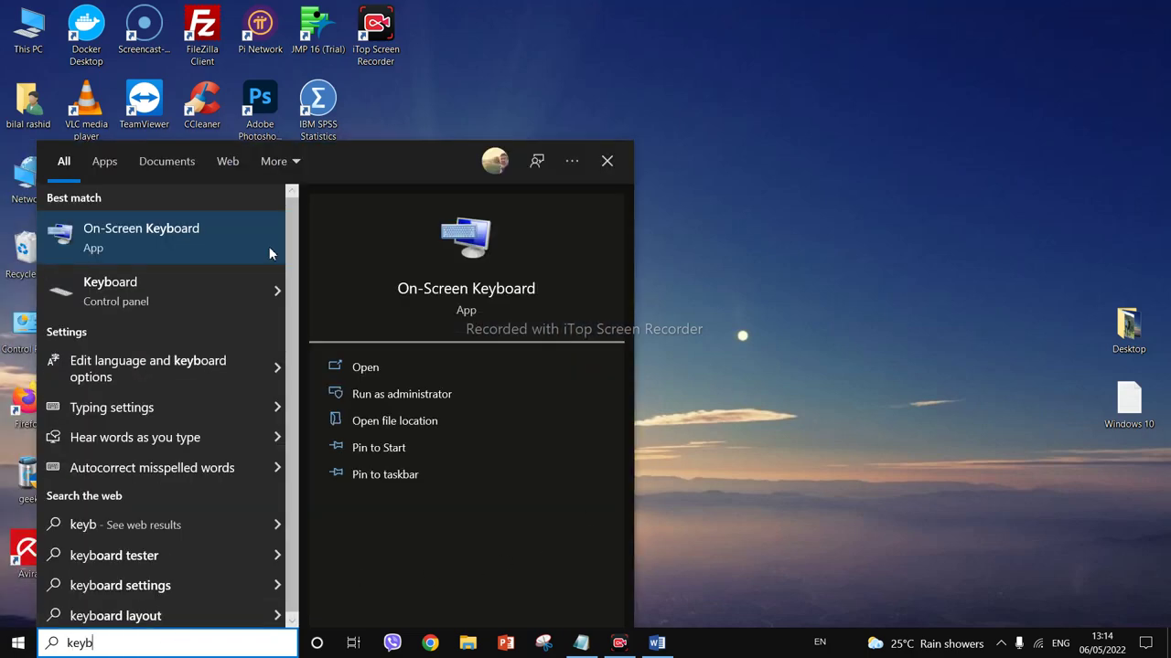
click(154, 240)
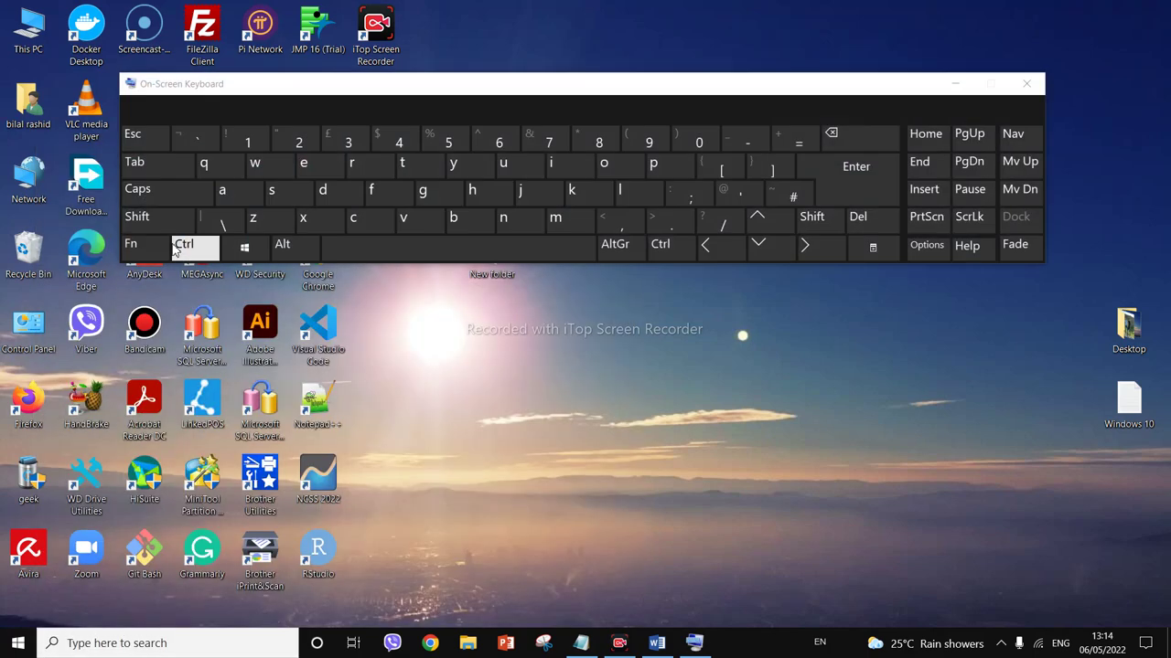
click(822, 643)
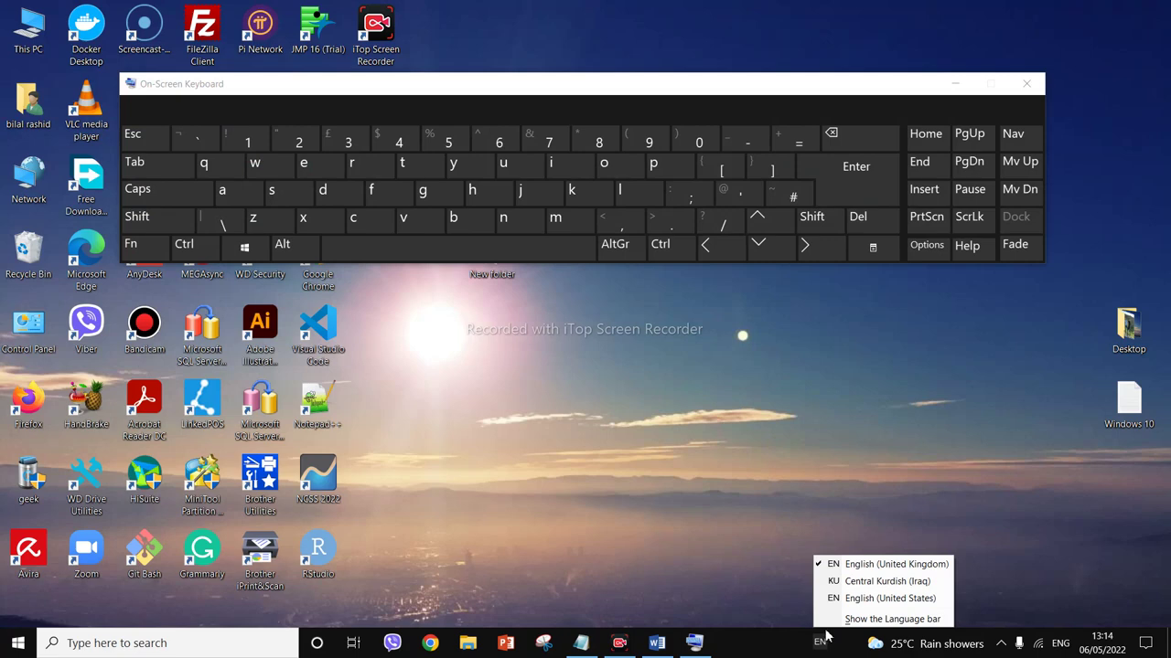
click(883, 581)
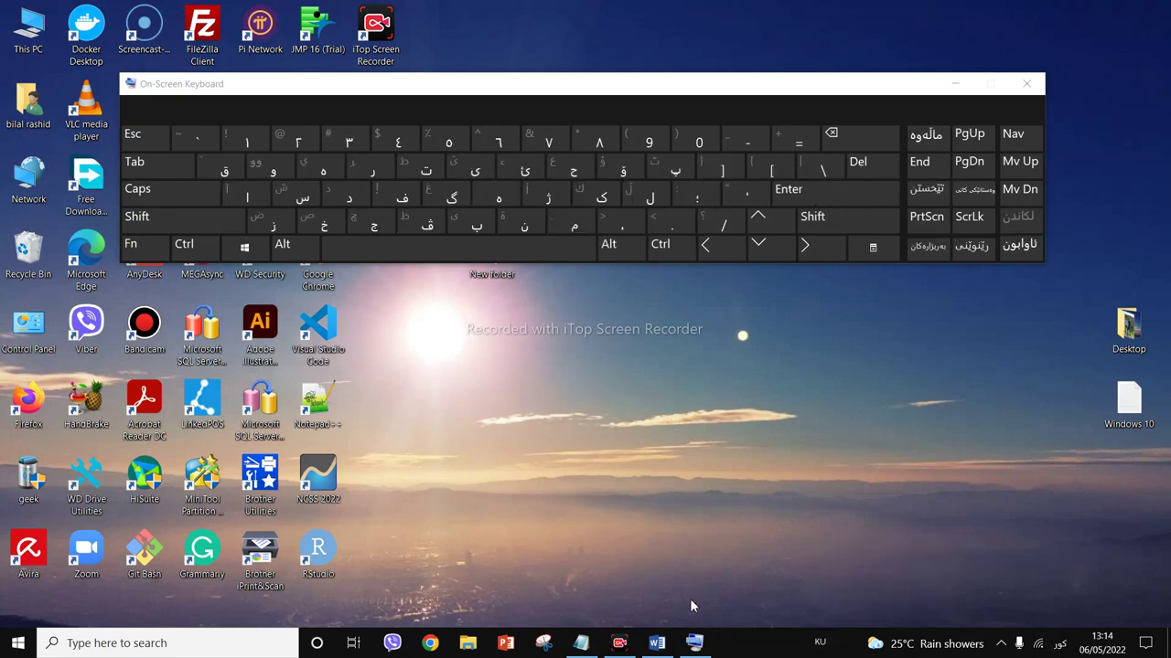
Step: Switch to the Word document and delete the Kurdish word on the line below "Hello"
click(663, 643)
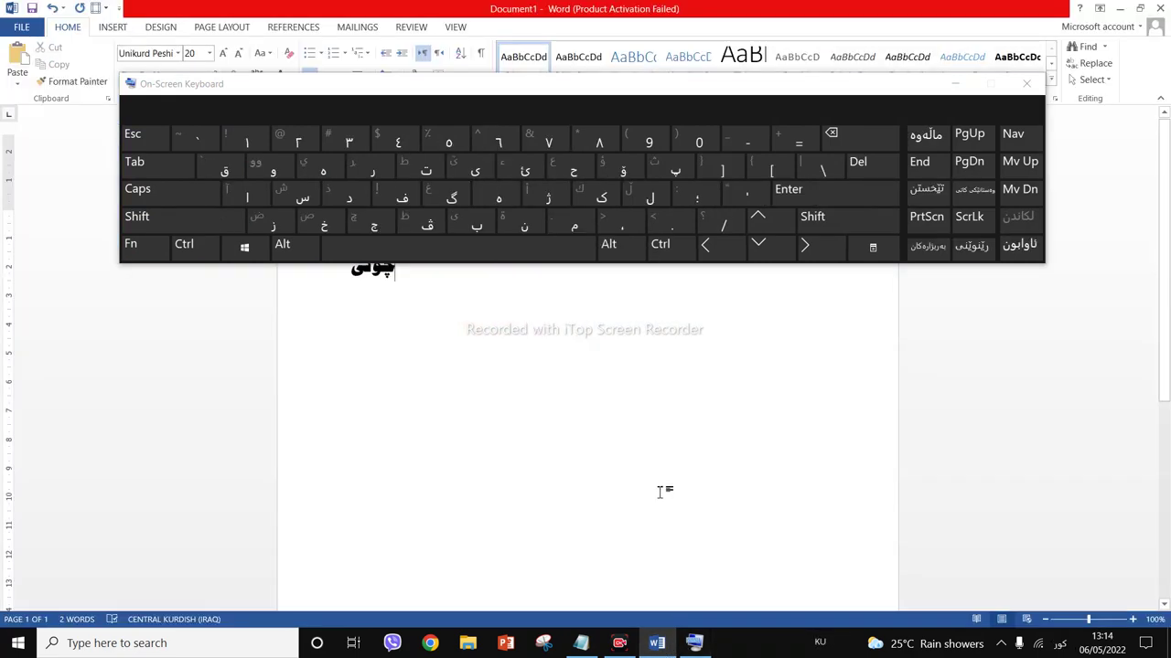
double_click(386, 270)
key(Delete)
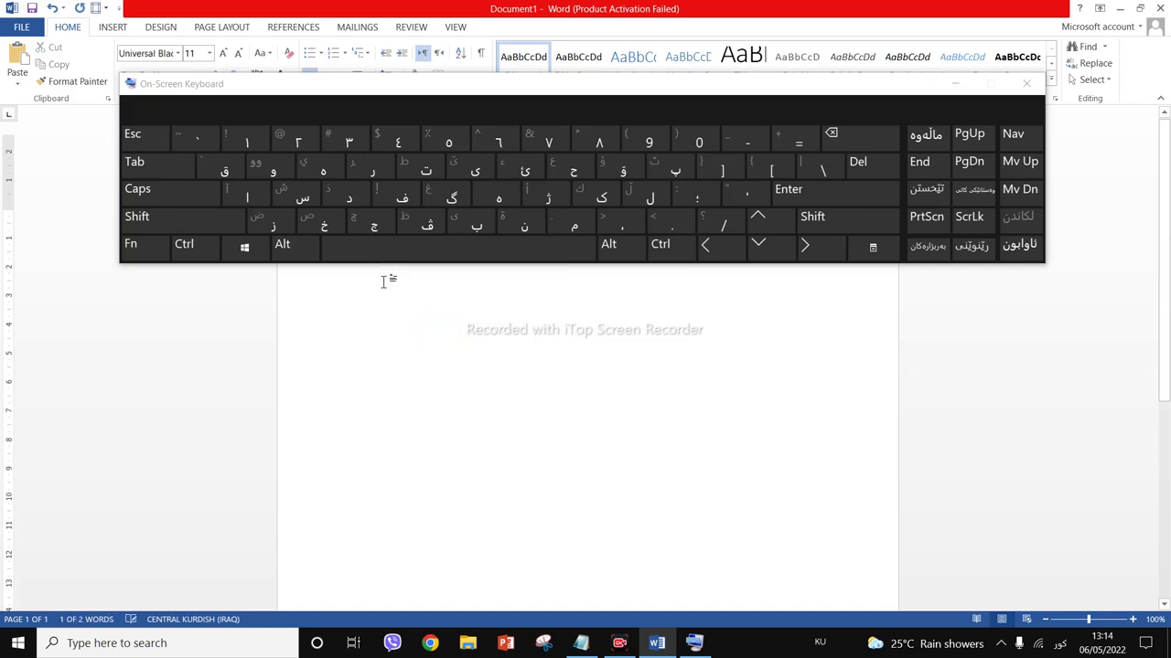
Step: Enlarge the On-Screen Keyboard vertically and place it below the document's text lines
drag(564, 77, 564, 150)
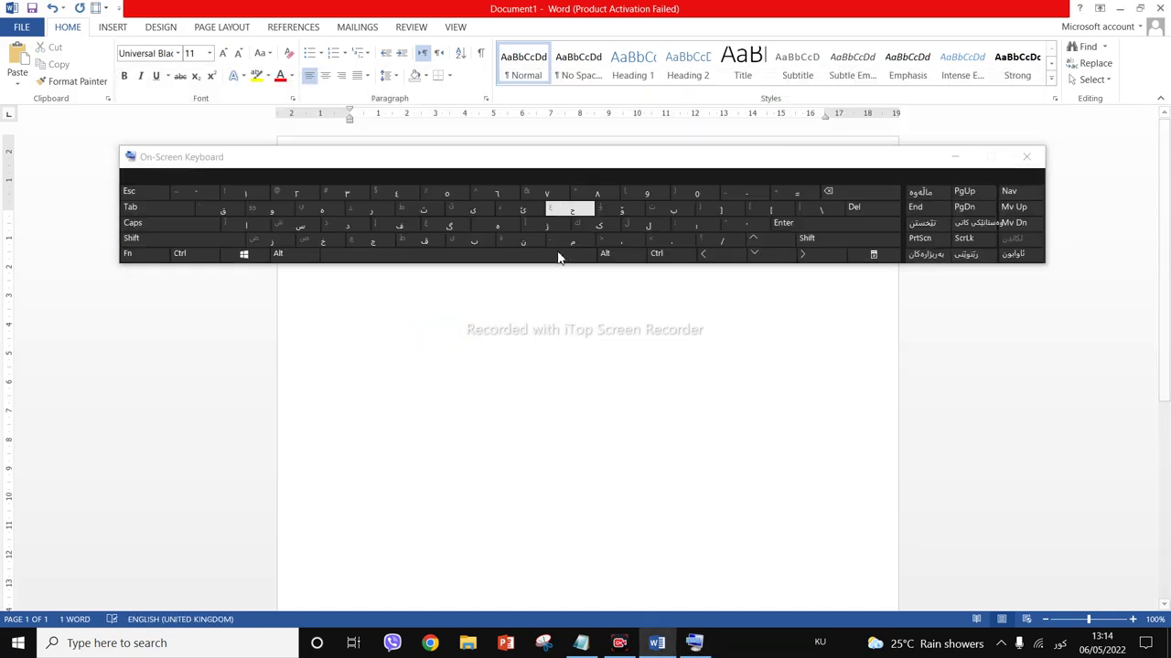
drag(554, 265, 560, 424)
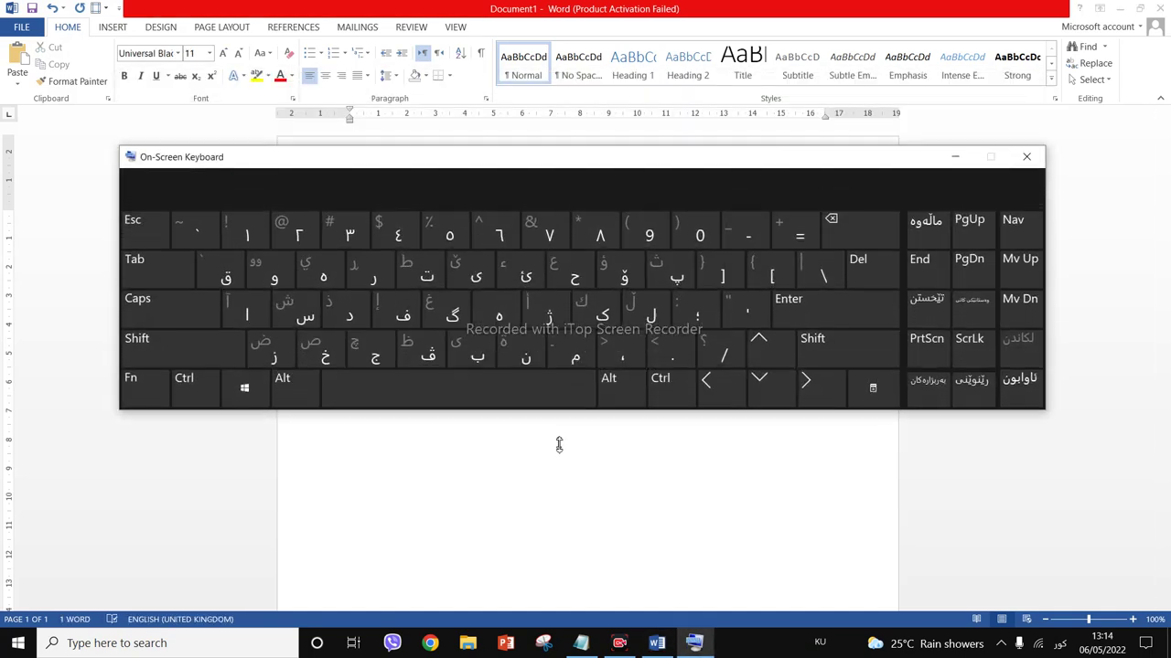
drag(463, 162, 460, 306)
Step: Set the empty line below "Hello" to right-to-left and enter the shifted letter ش with the On-Screen Keyboard
click(423, 244)
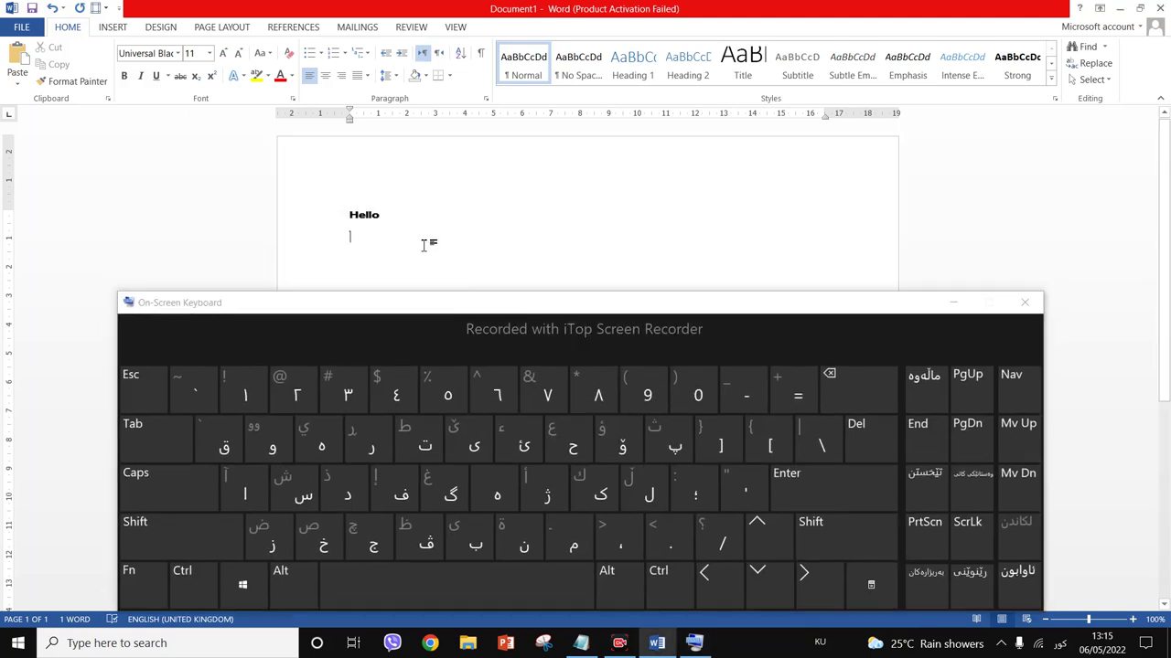
key(ctrl+shift)
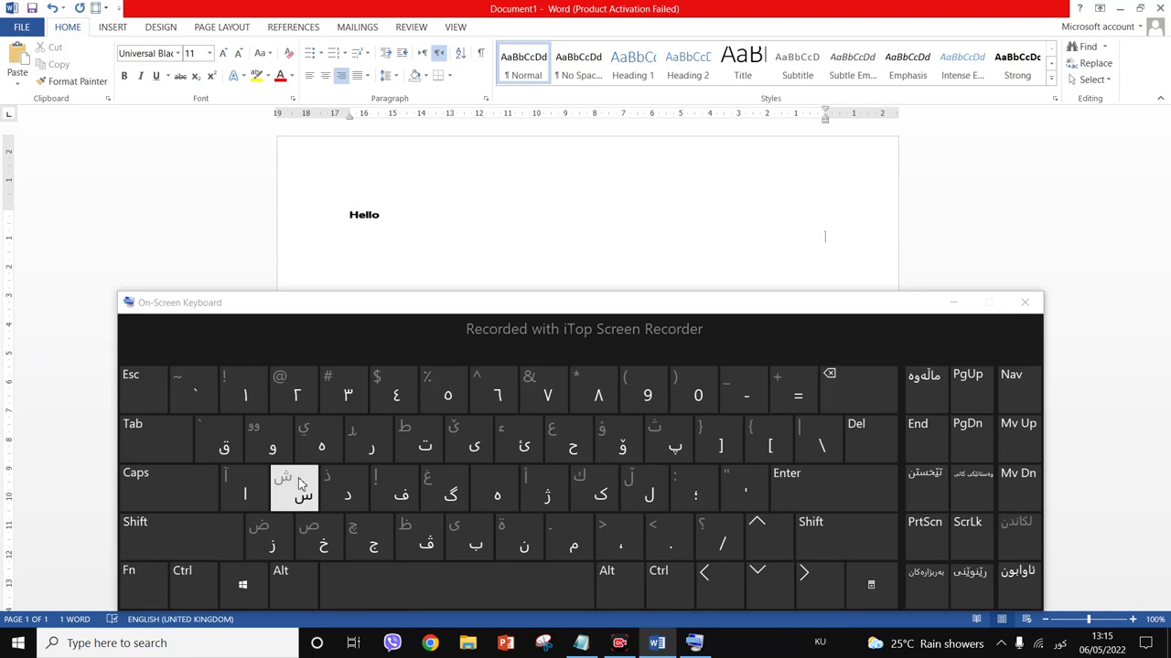
click(198, 528)
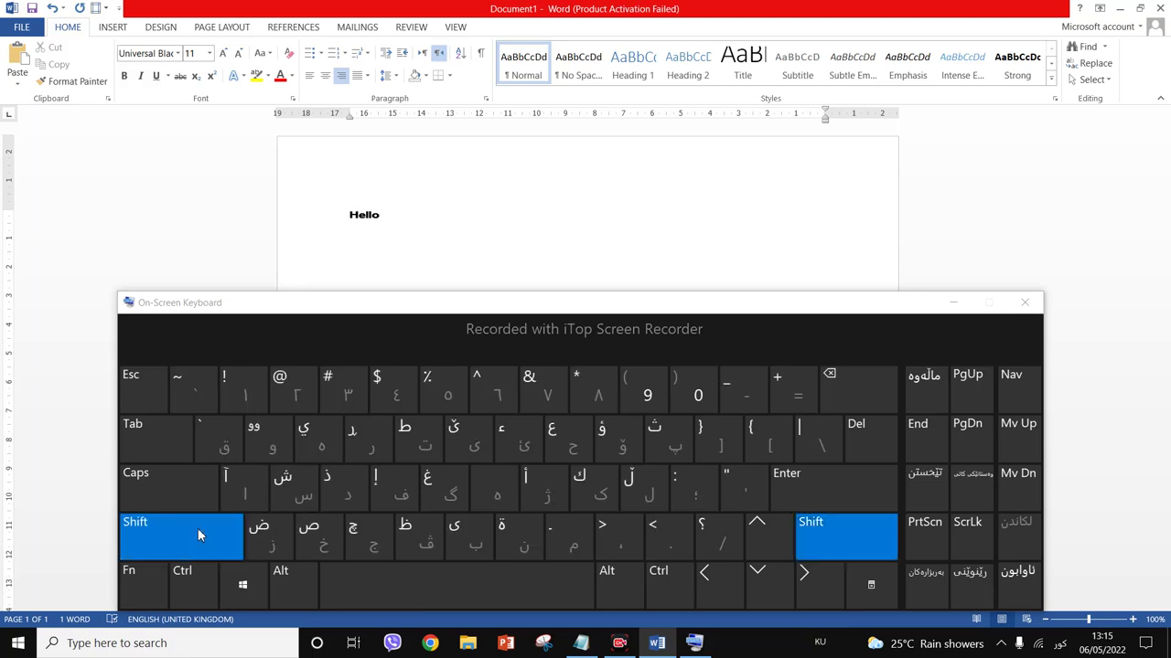
click(291, 498)
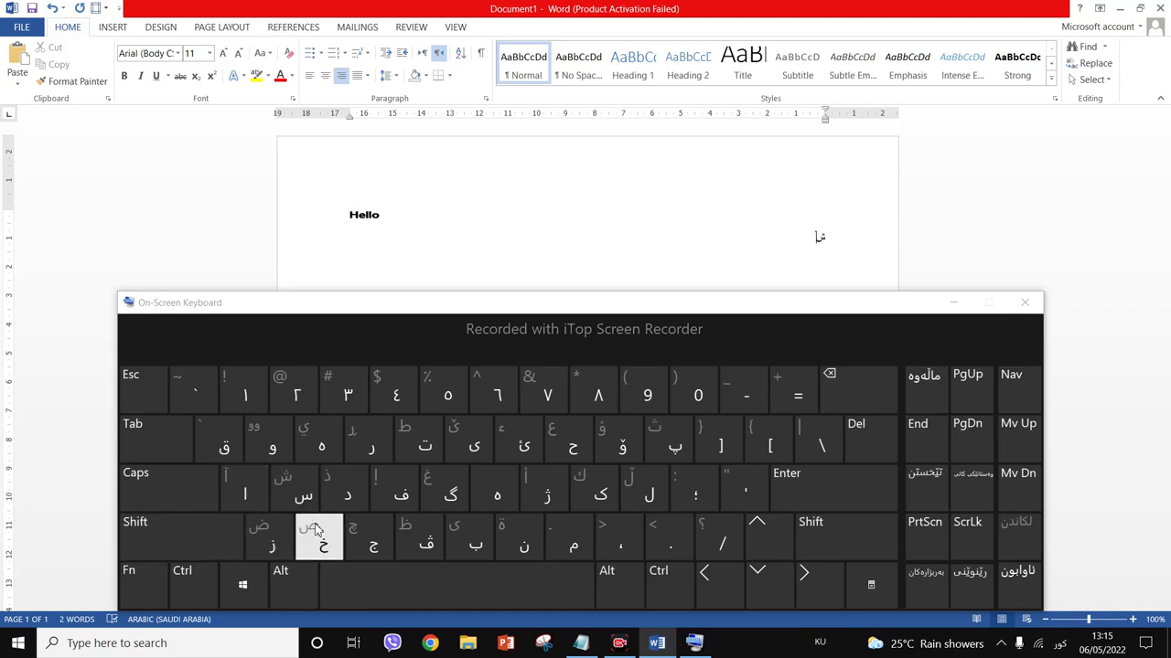
Step: Add the unshifted letter گ four times after ش, and start a new line
click(449, 502)
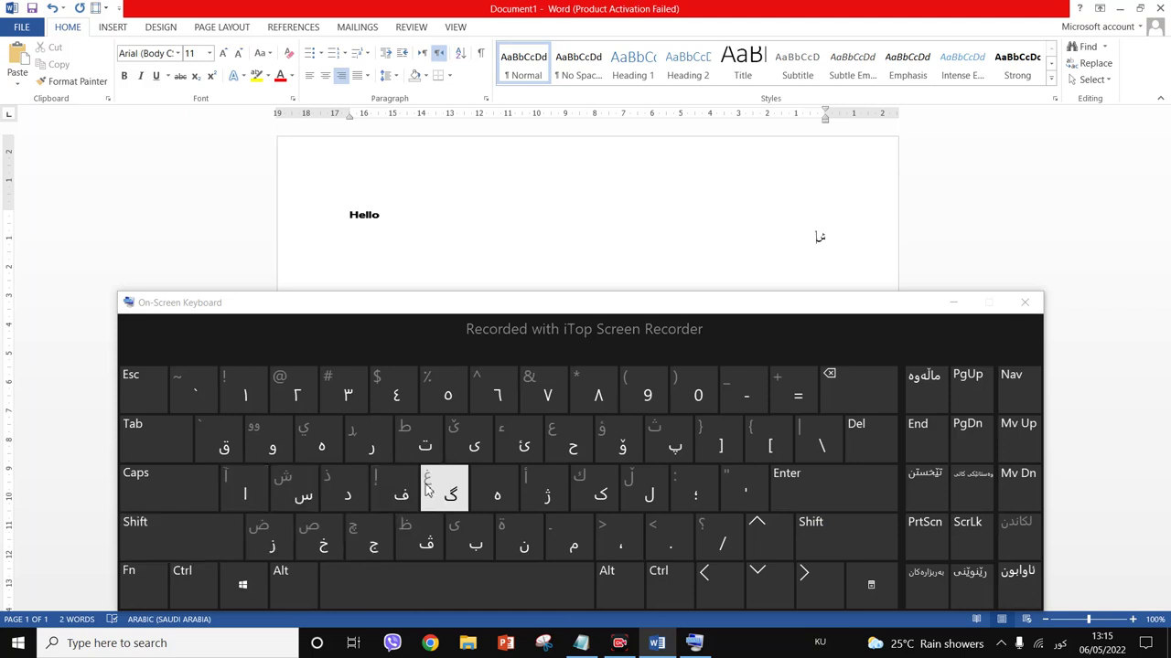
click(449, 502)
click(449, 502)
click(449, 502)
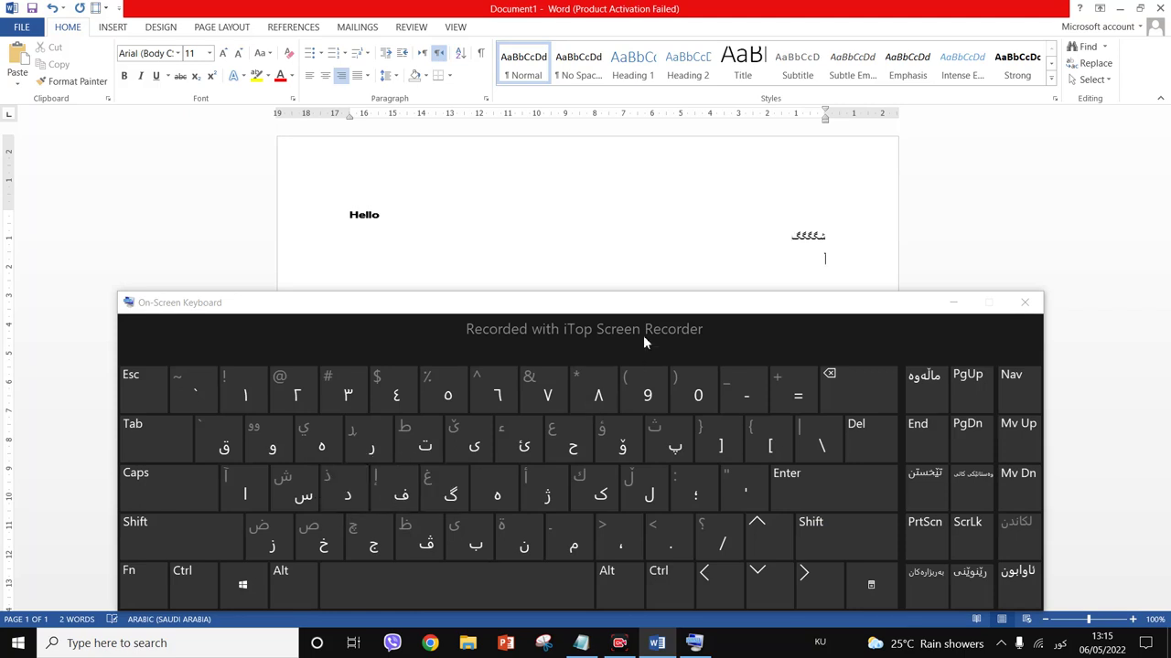
Step: Enter the shifted letter غ, the unshifted letter پ and the shifted letter ث on the new line
shift+click(433, 496)
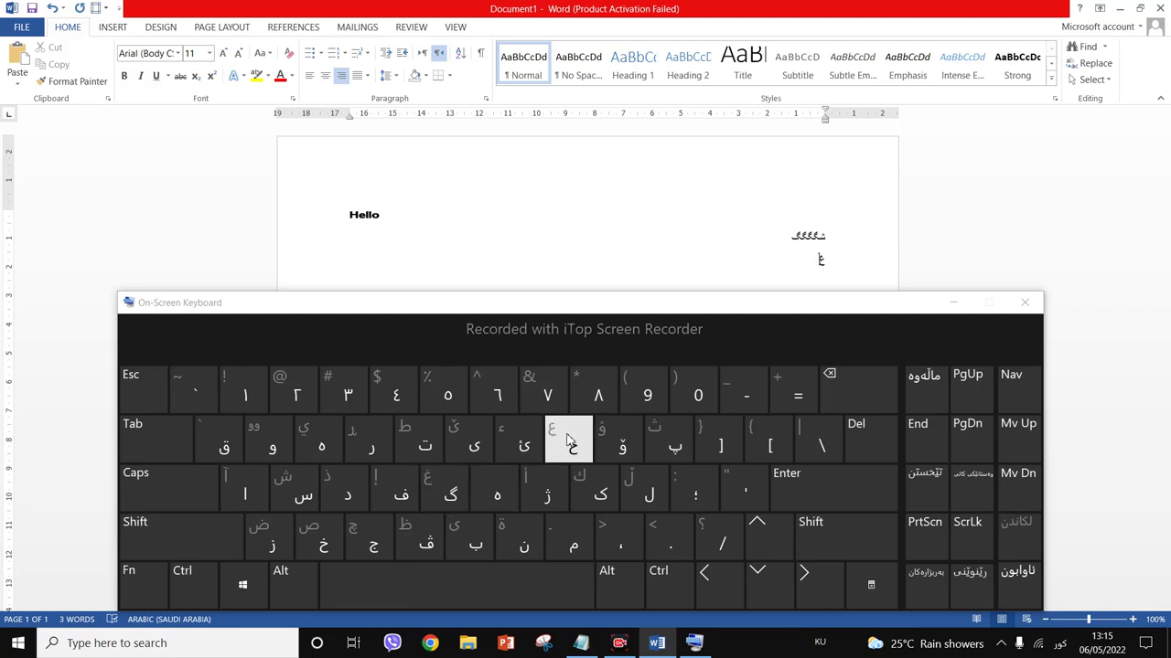
click(675, 457)
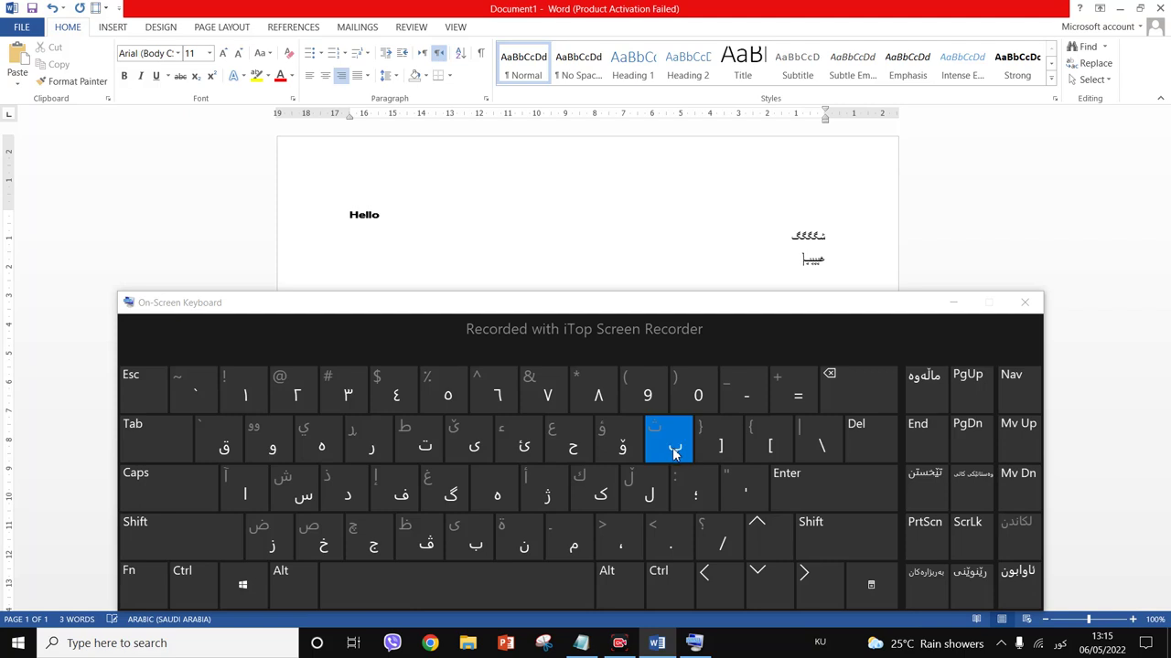
key(shift)
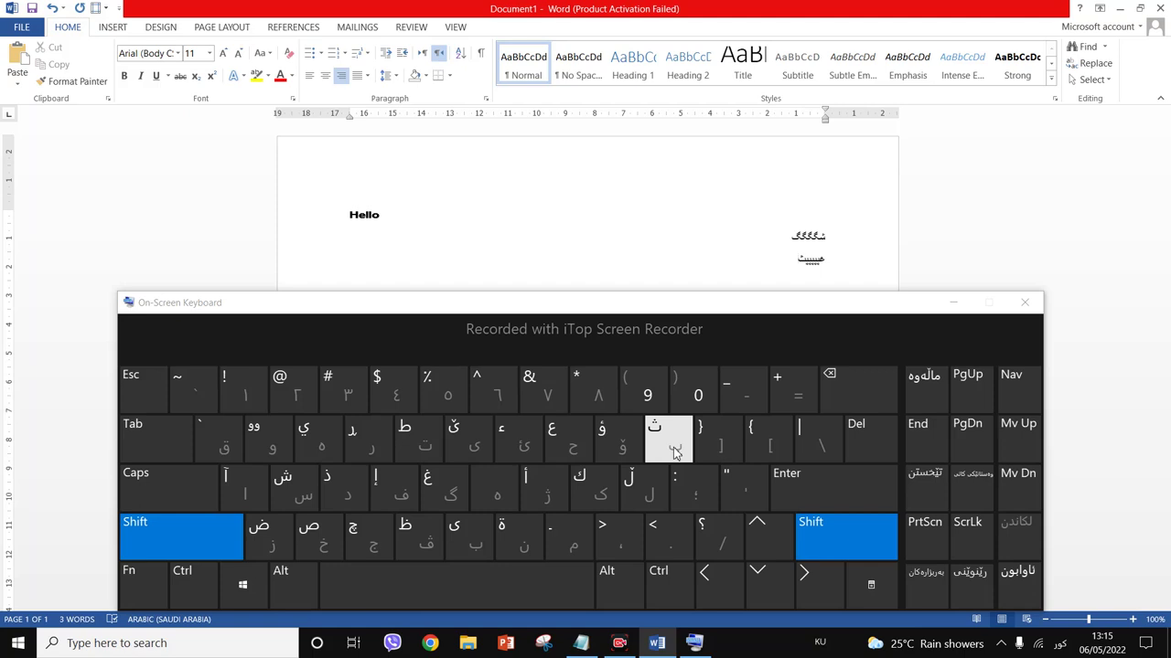
click(674, 451)
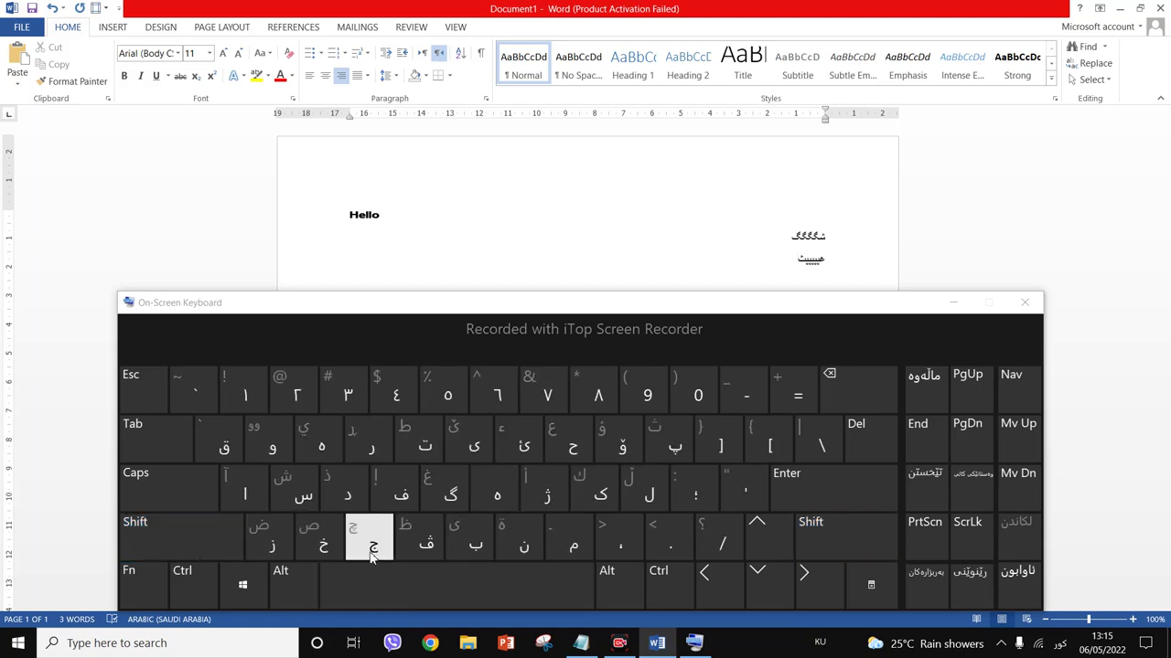